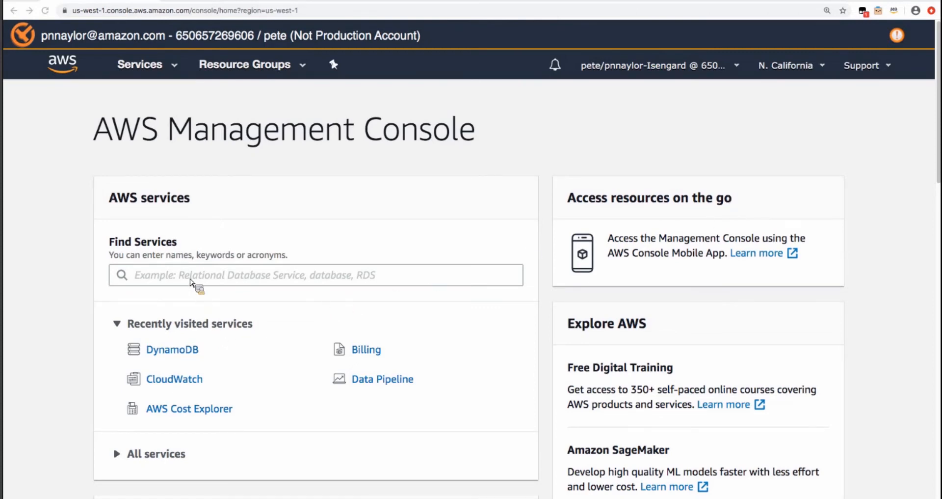
# - Find the DynamoDB service and open its list of tables
pyautogui.click(220, 282)
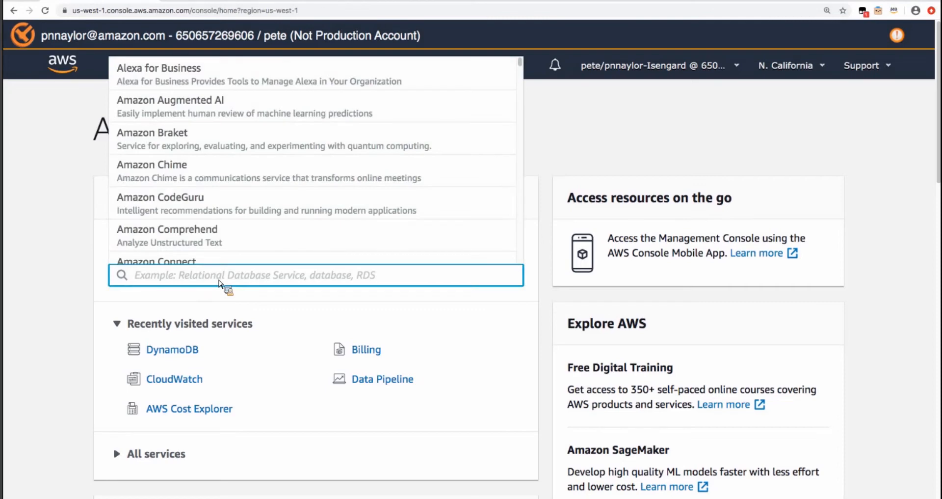
pyautogui.write('Dynamo')
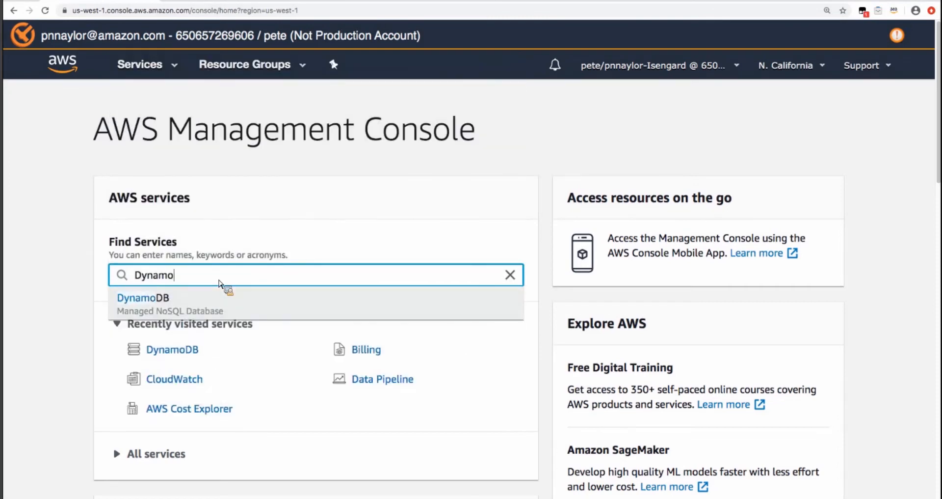
pyautogui.write('DB')
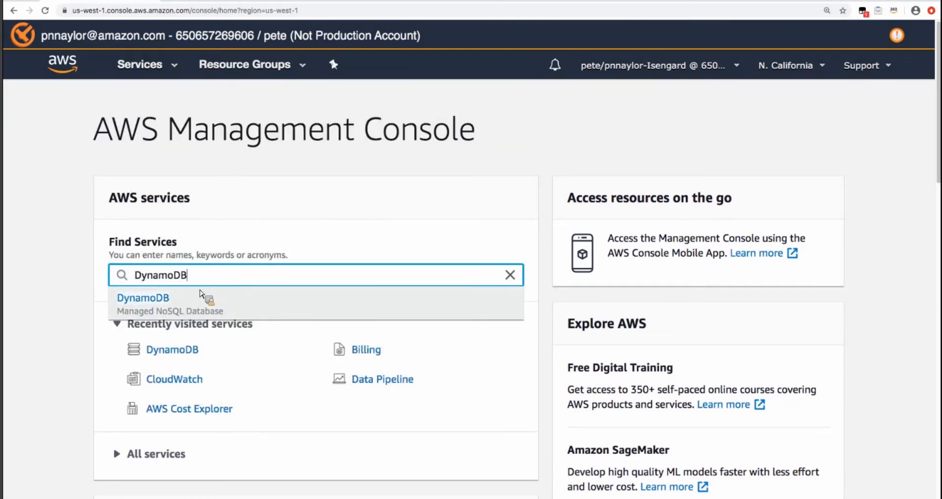
pyautogui.click(165, 310)
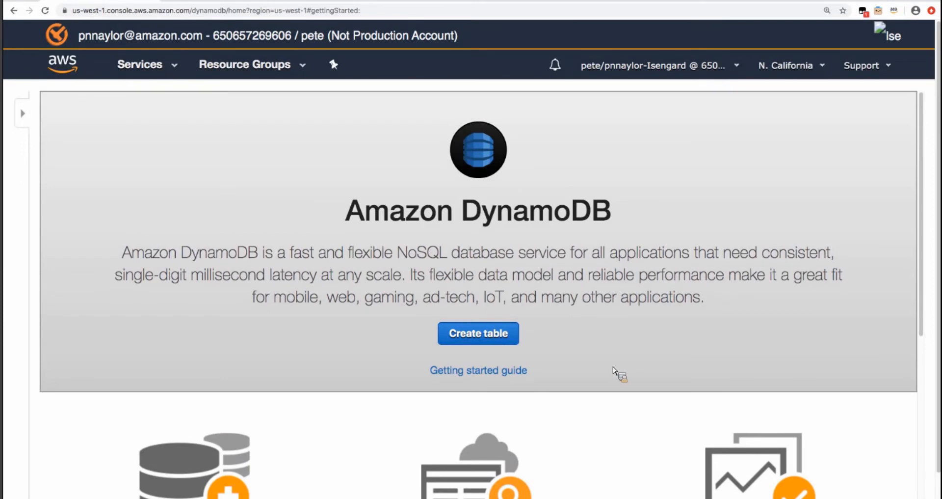
pyautogui.scroll(-1, 614, 368)
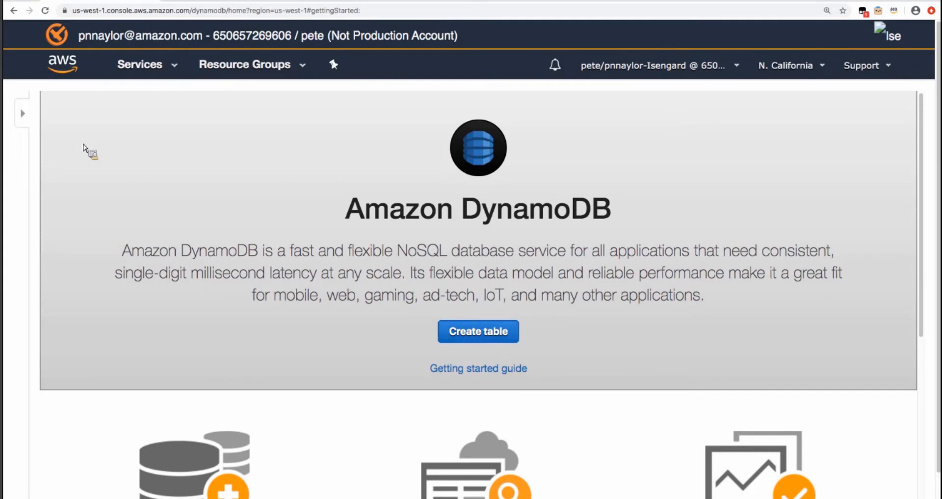
pyautogui.click(23, 113)
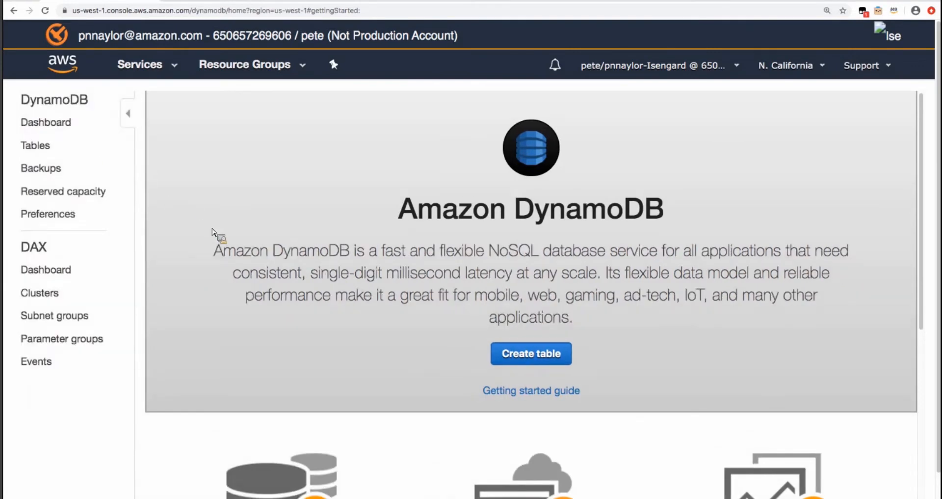
pyautogui.click(41, 149)
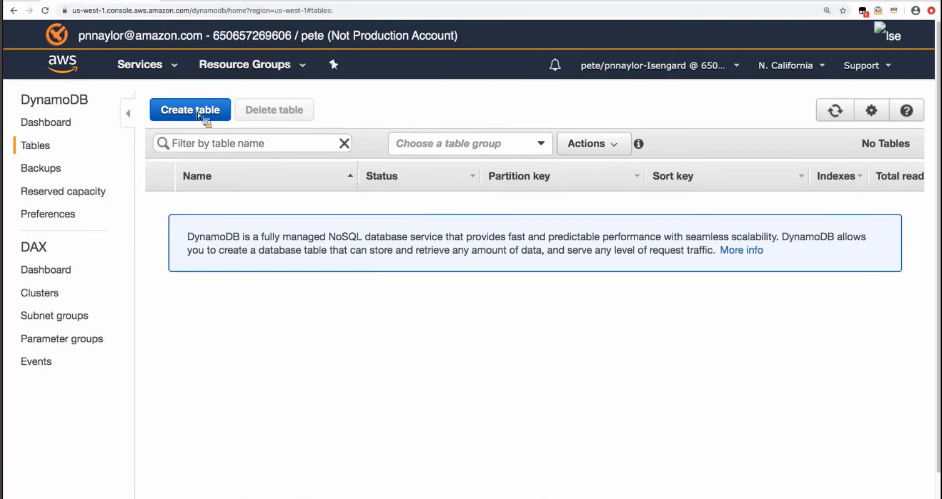
# - Create a table named lights with a String partition key id, keeping the default settings
pyautogui.click(199, 115)
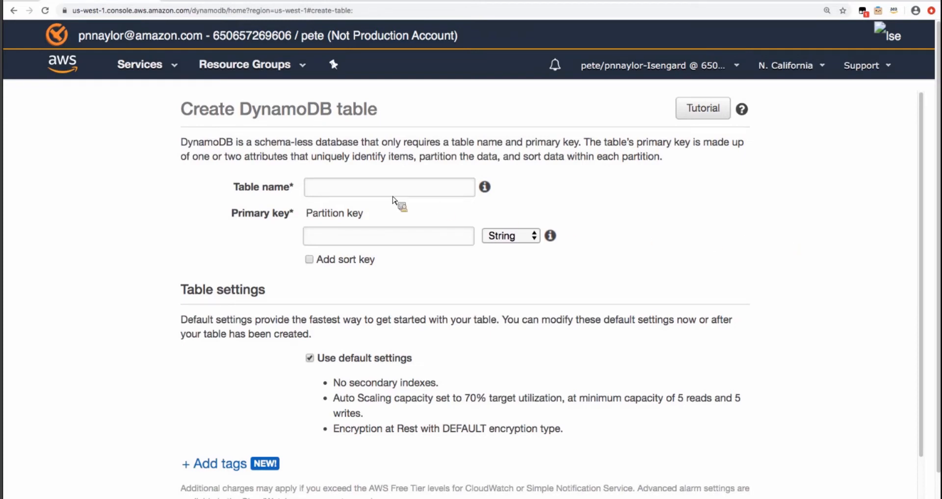
pyautogui.click(379, 193)
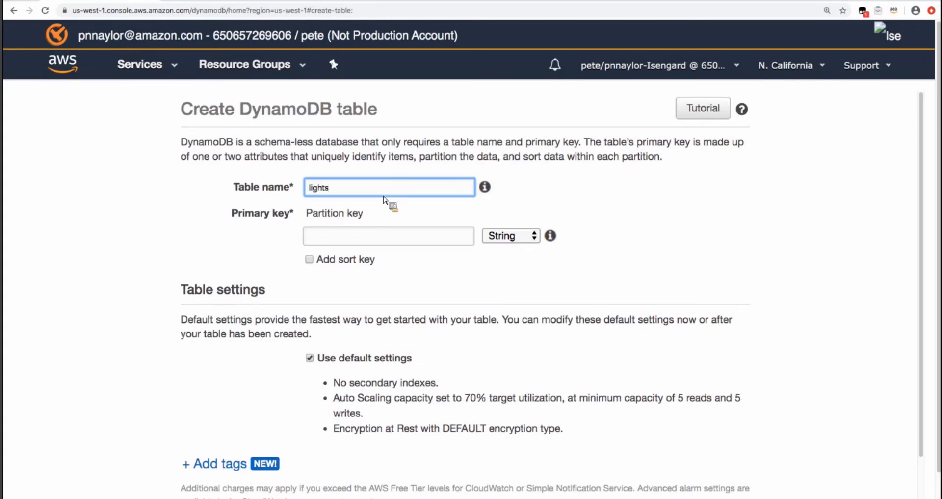
pyautogui.click(377, 238)
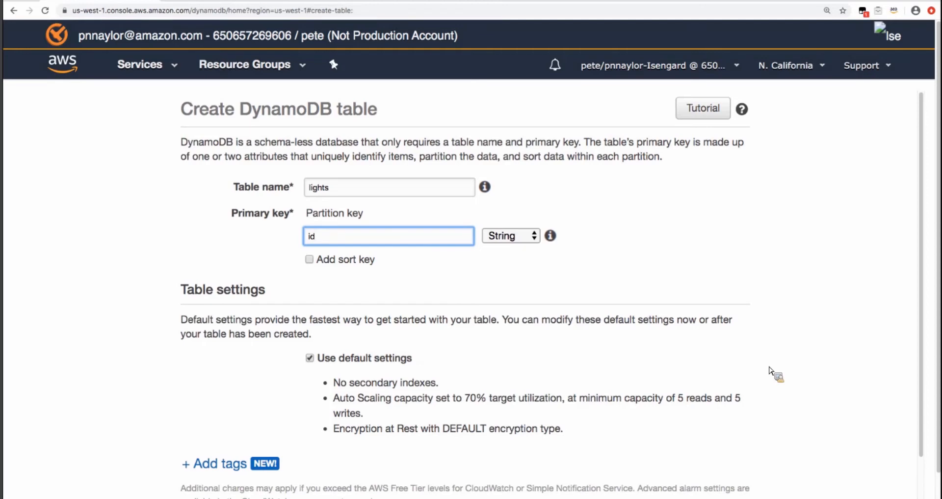
pyautogui.scroll(-1, 769, 370)
pyautogui.scroll(-1, 786, 344)
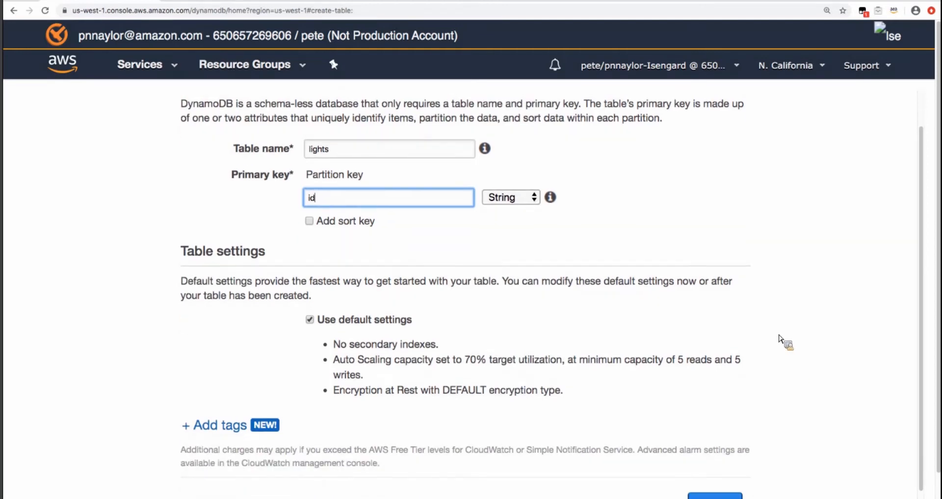
pyautogui.scroll(-1, 784, 340)
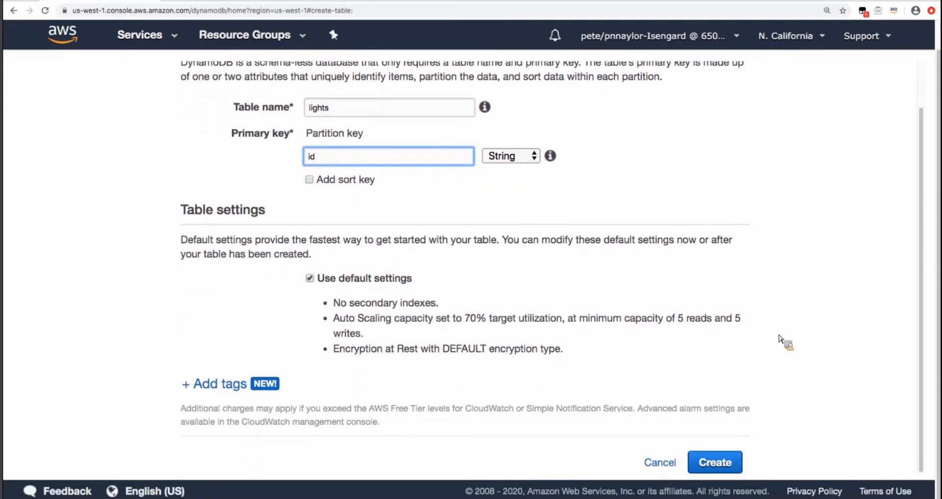
pyautogui.click(728, 463)
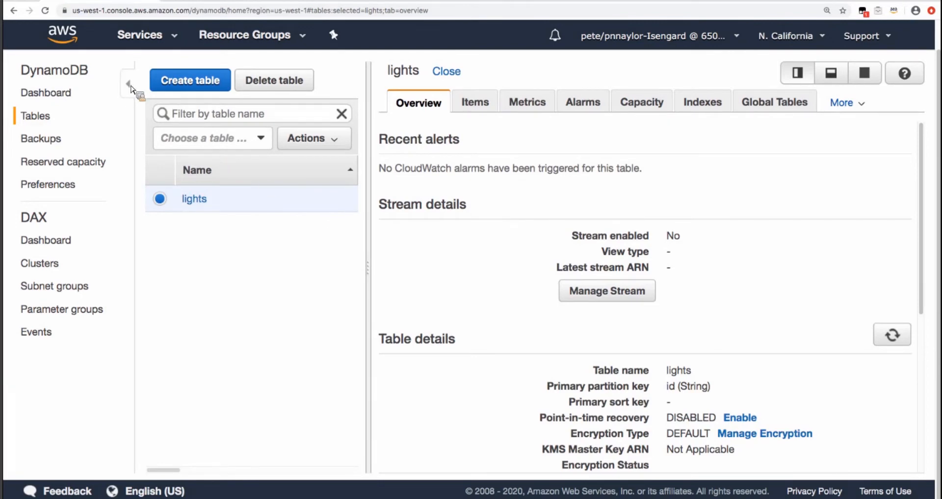
# - Collapse the service navigation and review the overview details of the lights table
pyautogui.click(129, 84)
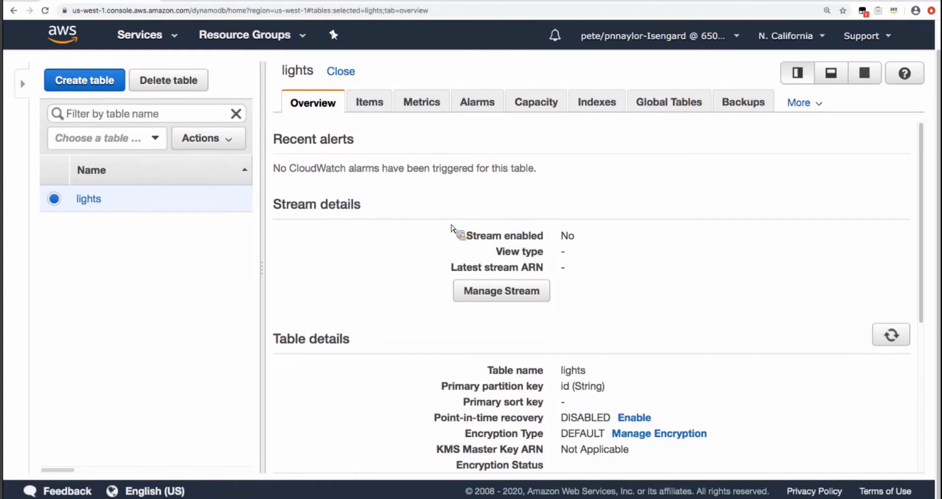
pyautogui.scroll(-1, 626, 380)
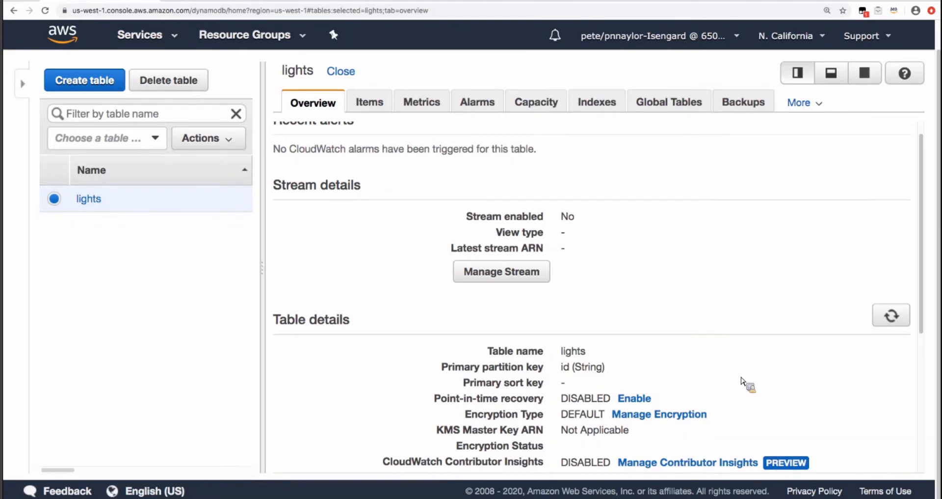
pyautogui.scroll(-1, 741, 382)
pyautogui.scroll(2, 739, 378)
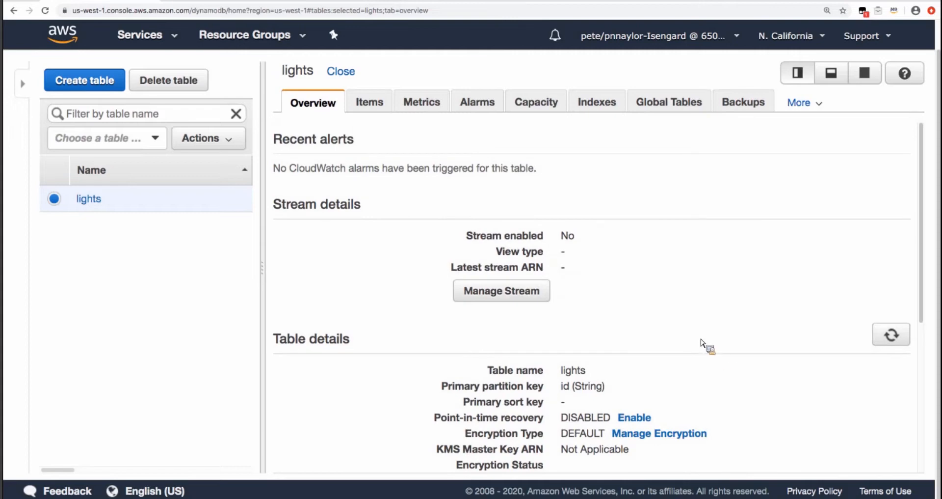
# - Start a new item in the lights table with the id kitchen1
pyautogui.click(378, 105)
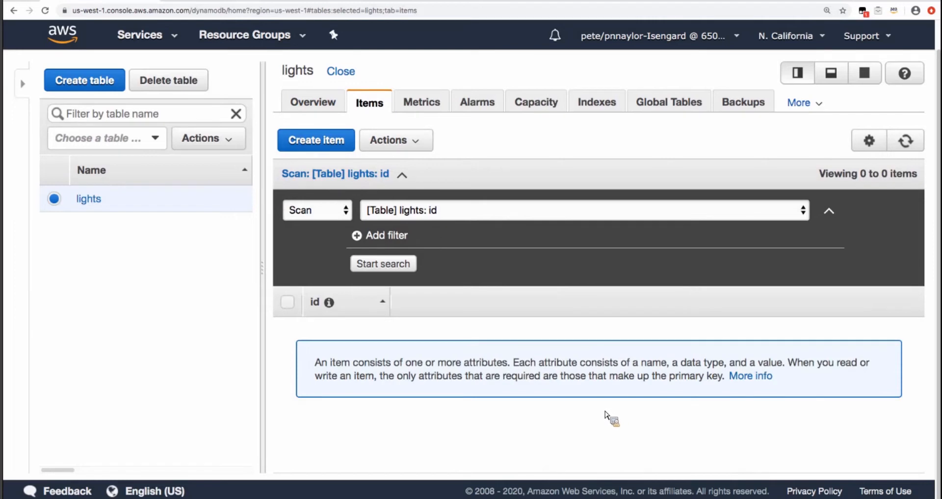
pyautogui.moveTo(612, 490)
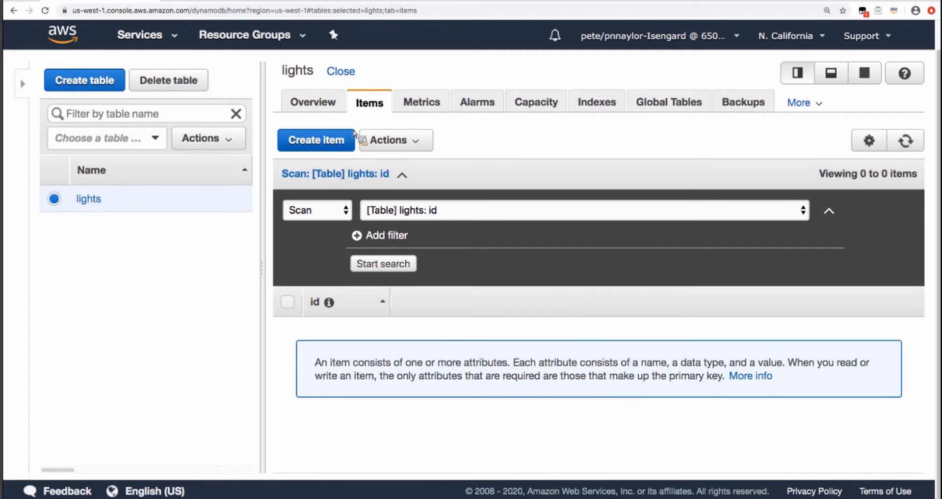
pyautogui.click(335, 146)
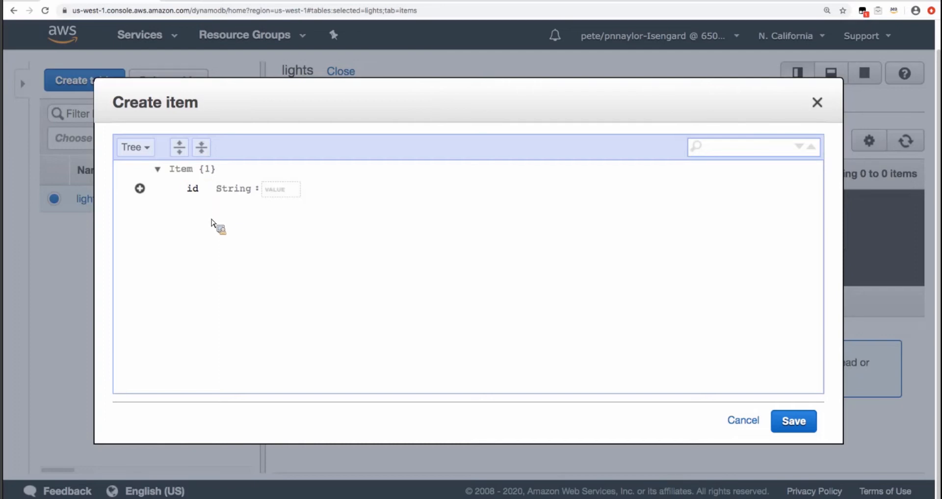
pyautogui.click(271, 193)
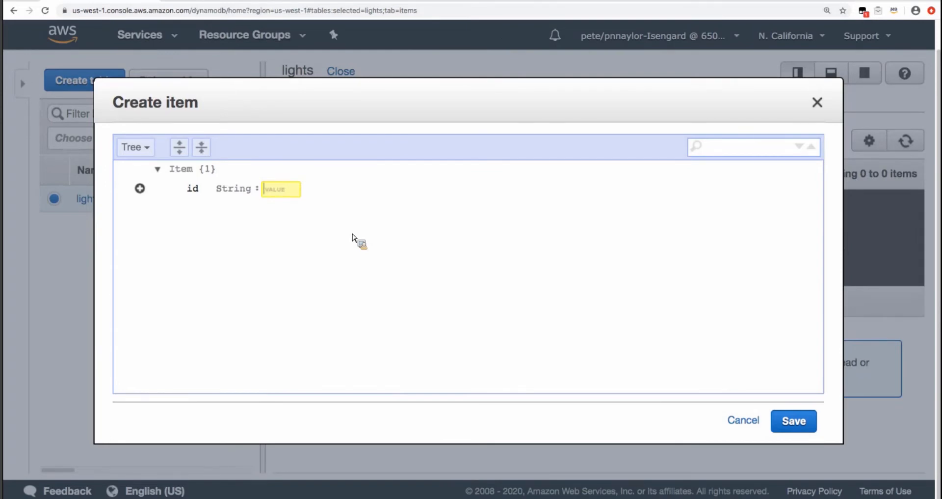
pyautogui.write('kitchen1')
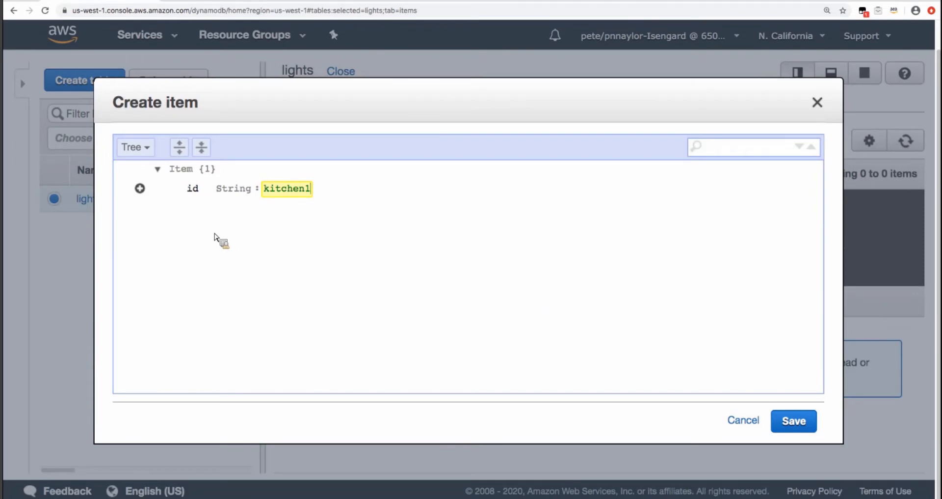
# - Append a Number attribute named status with value 0 to the kitchen1 item and save it
pyautogui.click(140, 189)
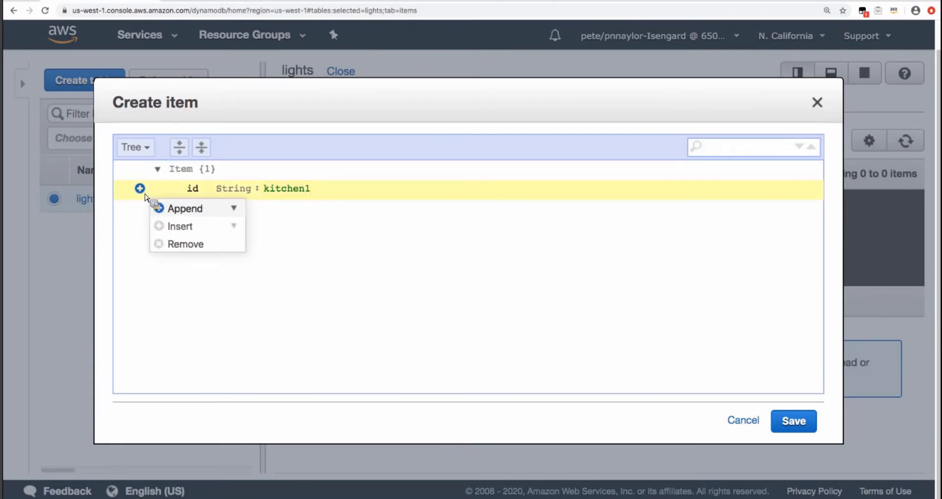
pyautogui.click(187, 216)
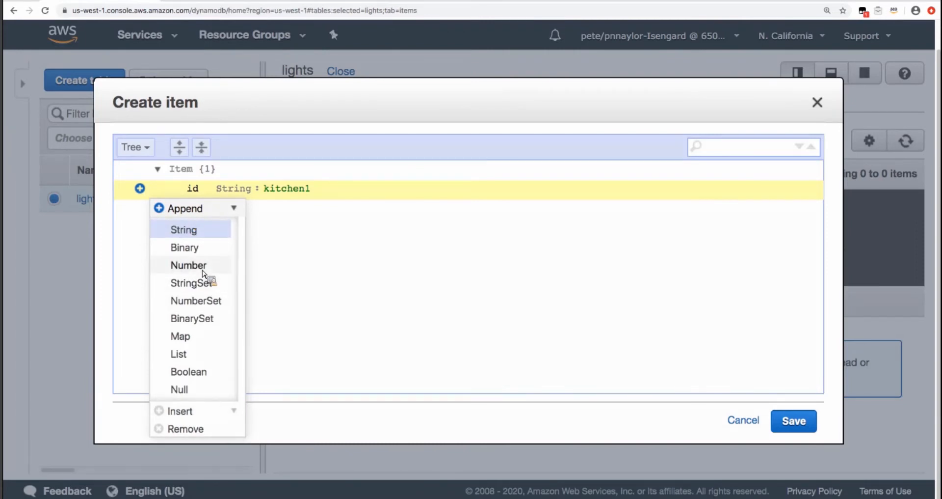
pyautogui.click(200, 268)
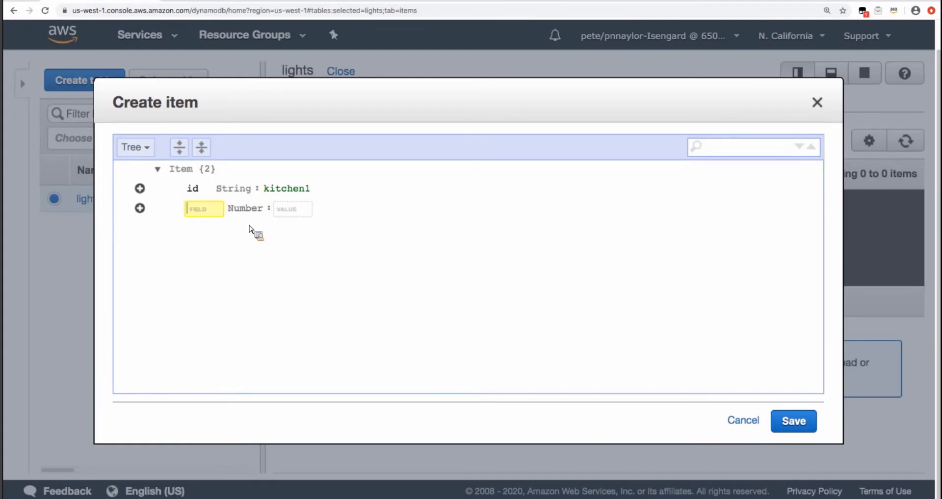
pyautogui.click(292, 214)
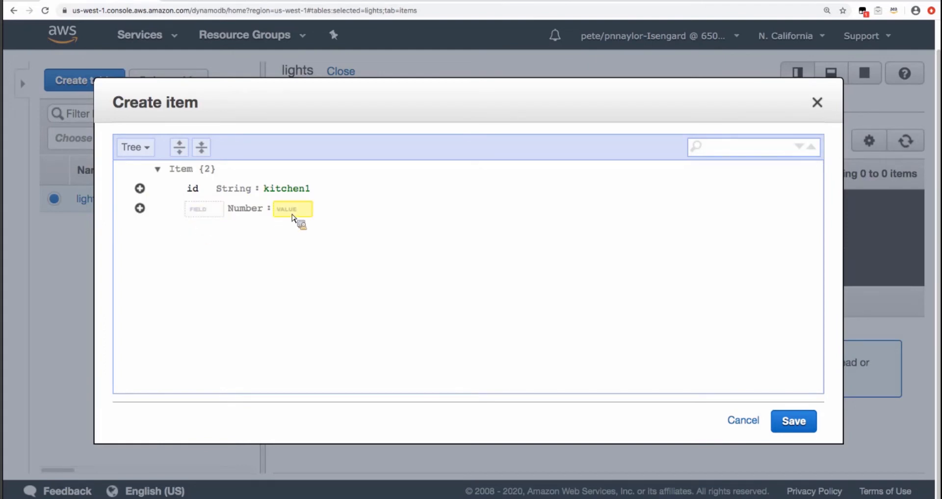
pyautogui.click(207, 212)
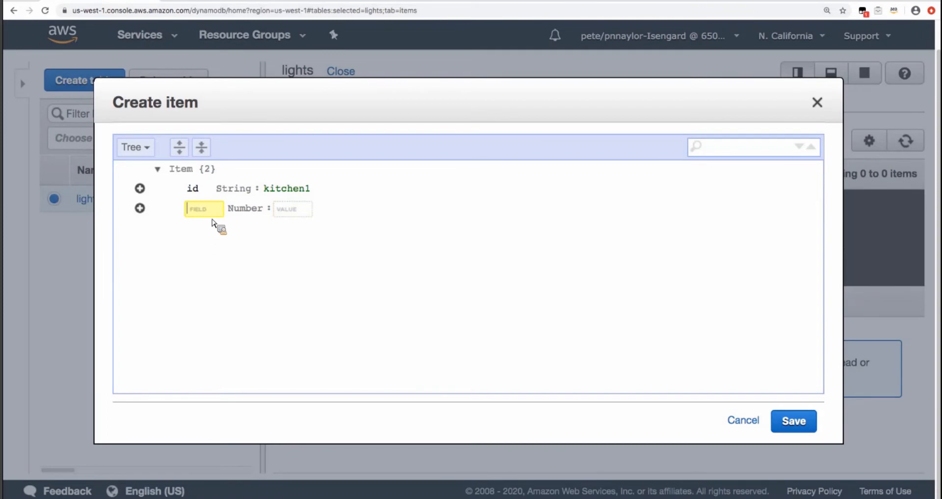
pyautogui.write('status')
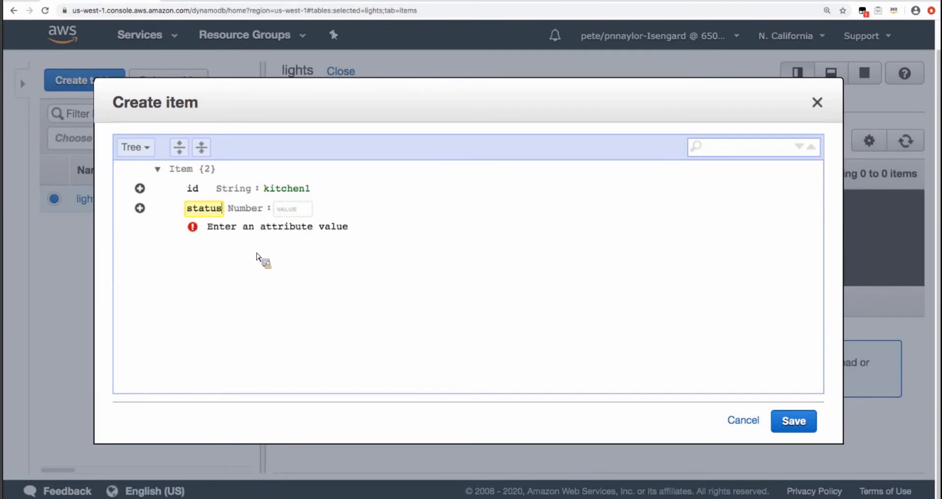
pyautogui.click(291, 213)
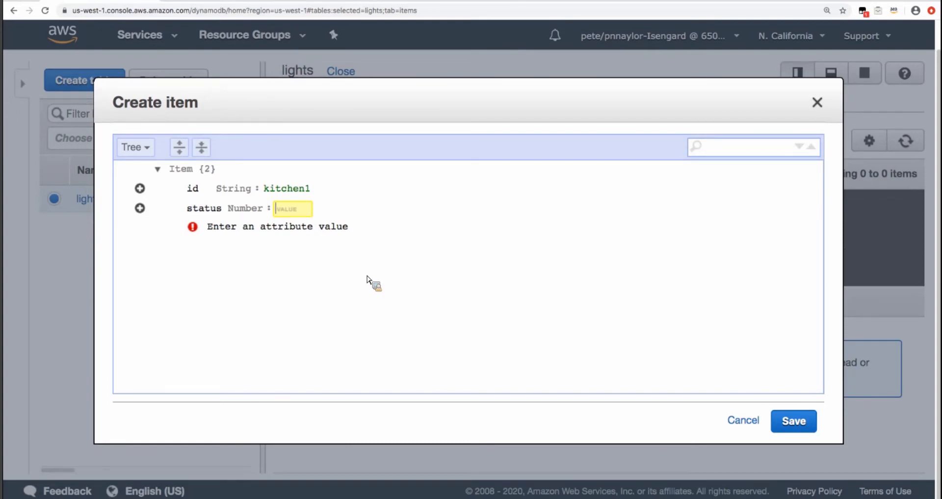
pyautogui.write('0')
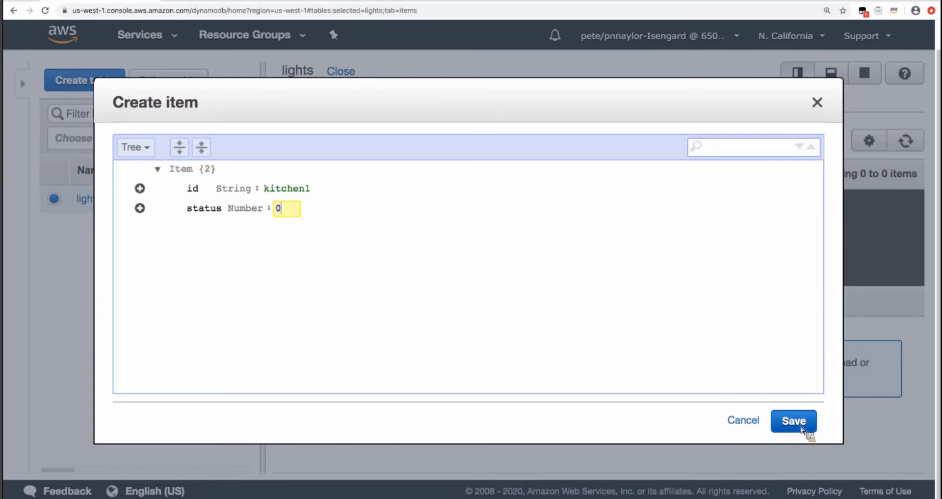
pyautogui.click(801, 428)
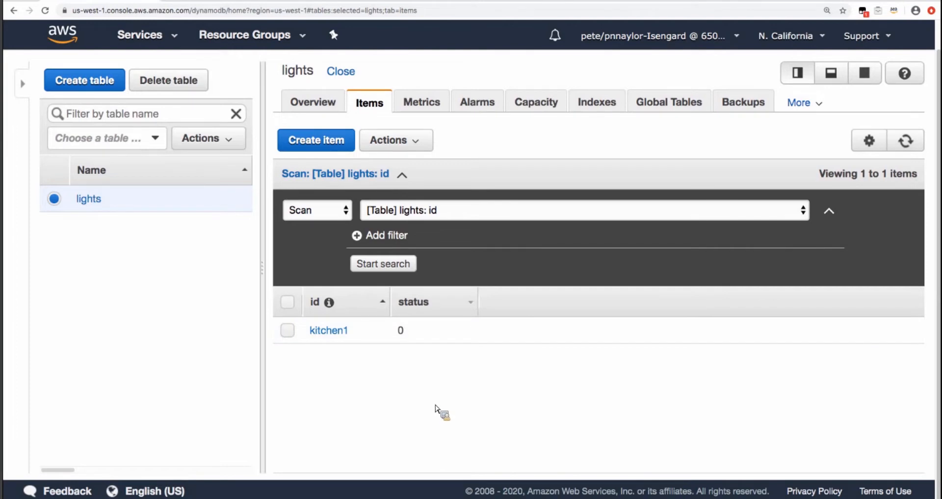
# - Create an item with the id kitchen2 and a Number attribute named status set to 1, and save it
pyautogui.click(344, 147)
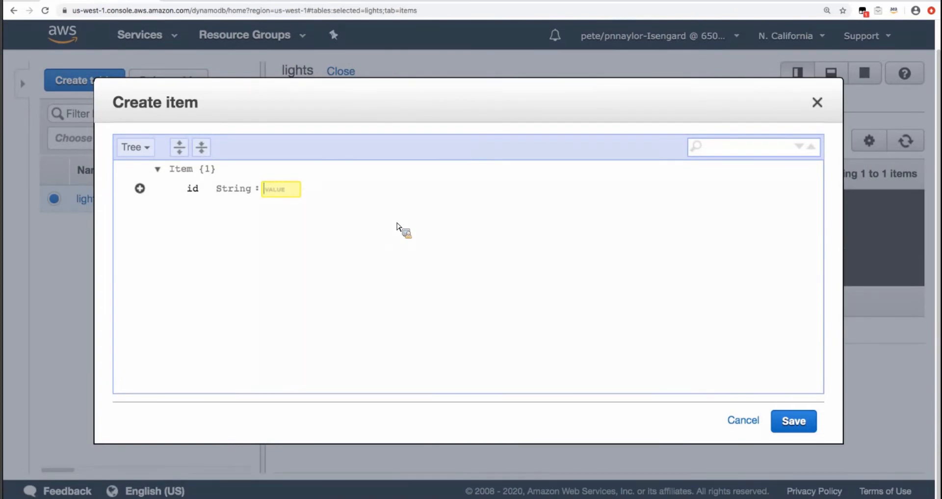
pyautogui.write('kitchen2')
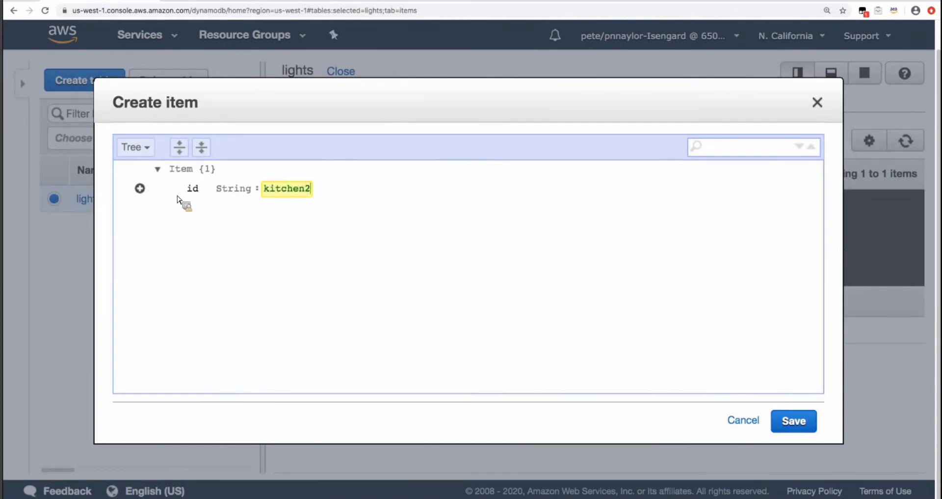
pyautogui.click(140, 188)
pyautogui.click(175, 210)
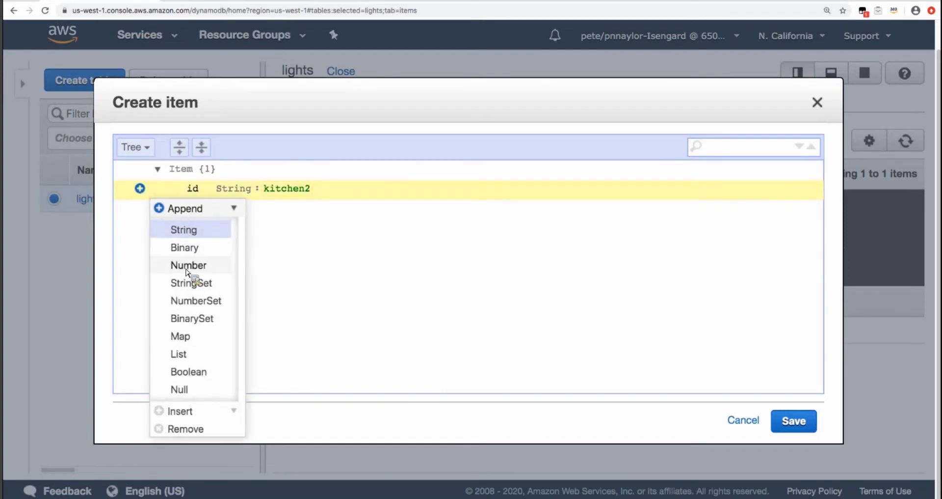
pyautogui.click(202, 265)
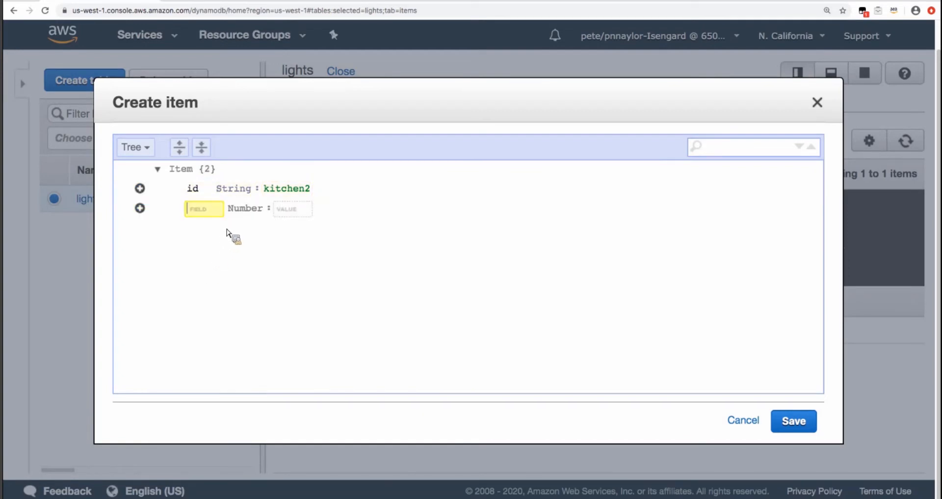
pyautogui.write('status')
pyautogui.press('Tab')
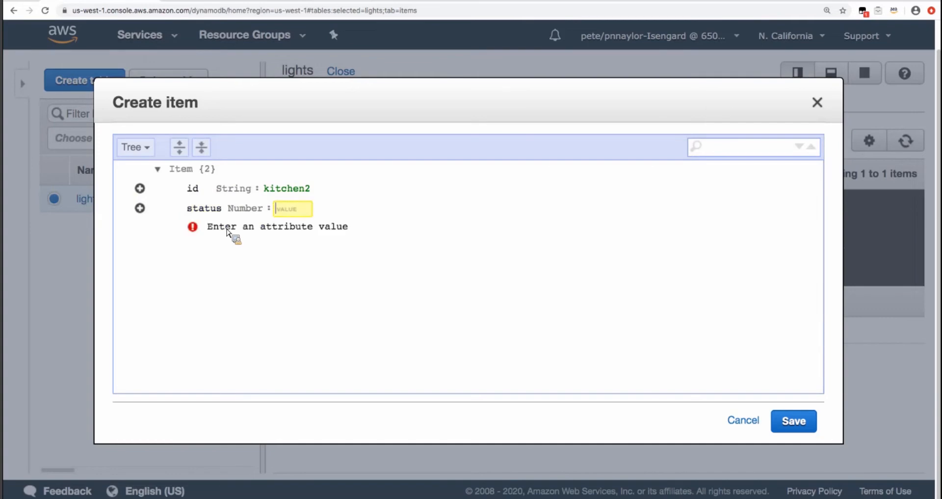
pyautogui.write('1')
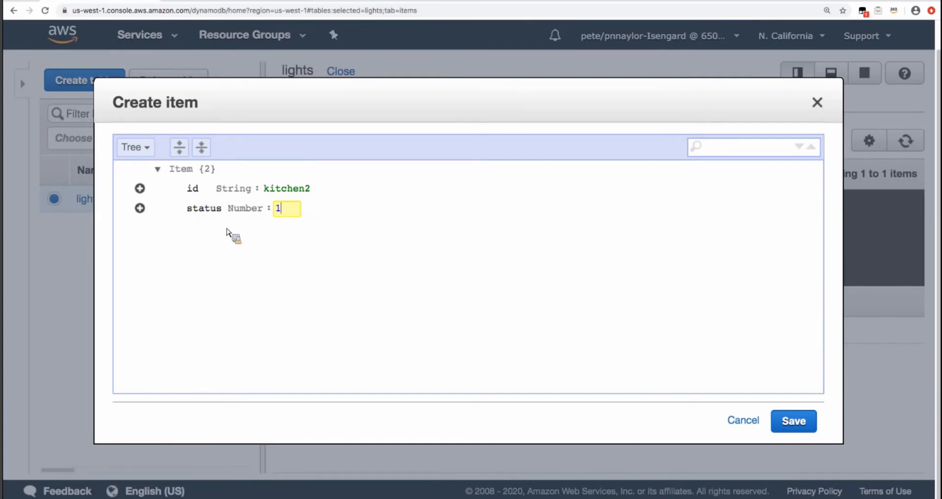
pyautogui.click(792, 427)
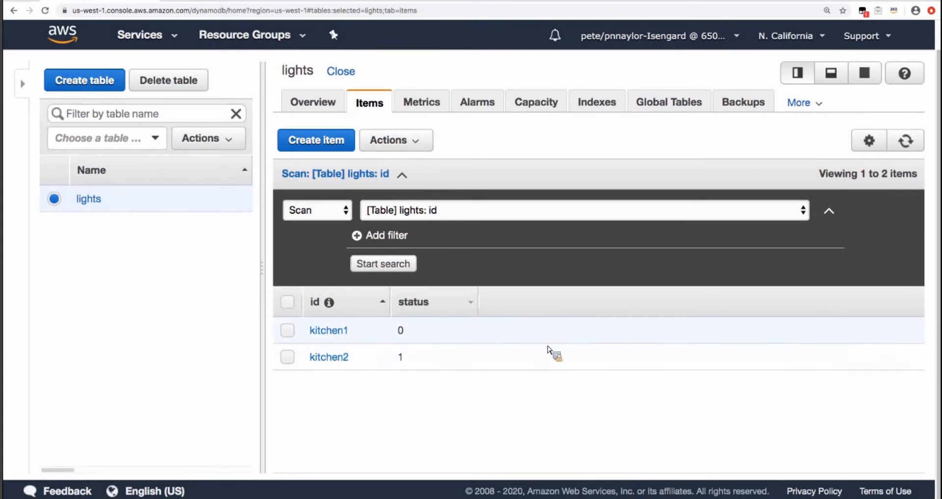
# - Create an item with the id kitchen3 and a Number attribute named status set to 0.5, and save it
pyautogui.click(342, 147)
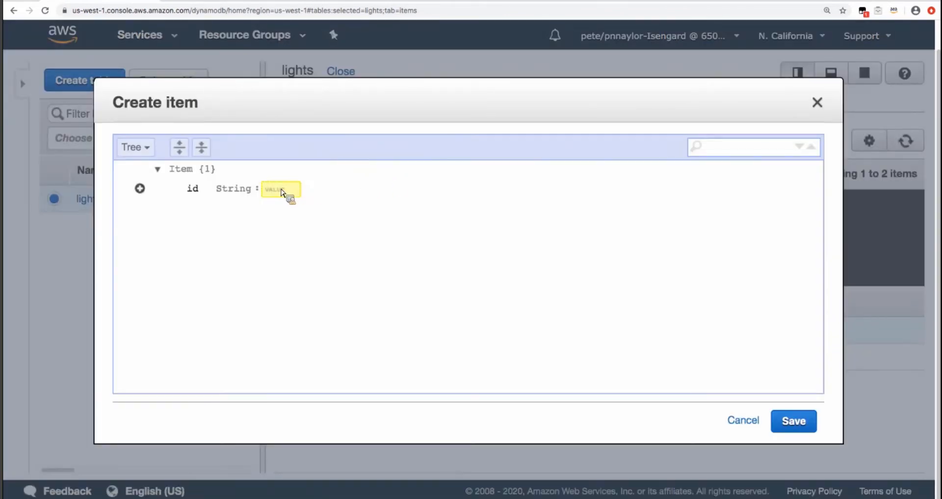
pyautogui.write('kitchen2')
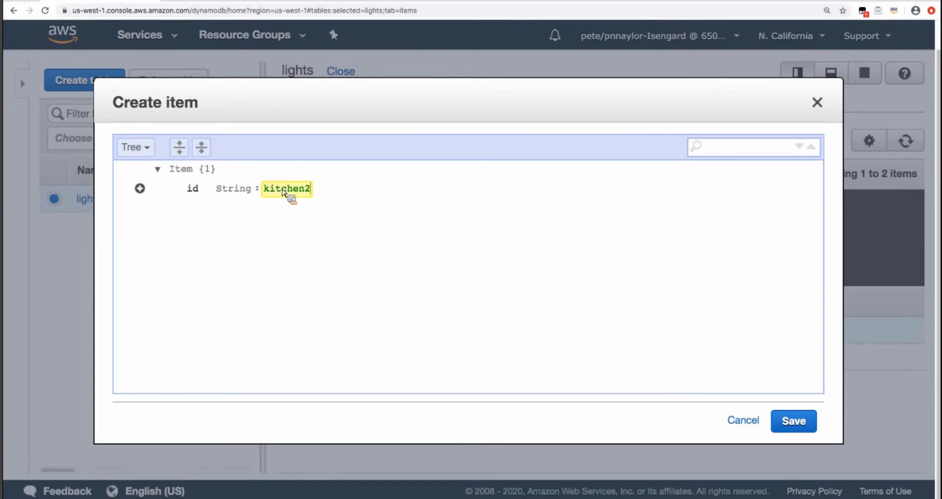
pyautogui.click(140, 188)
pyautogui.click(163, 209)
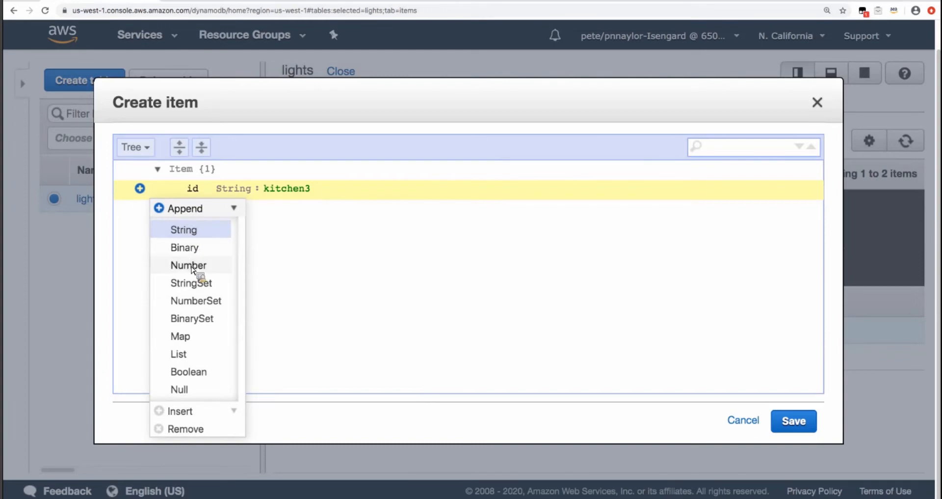
pyautogui.click(193, 265)
pyautogui.write('status')
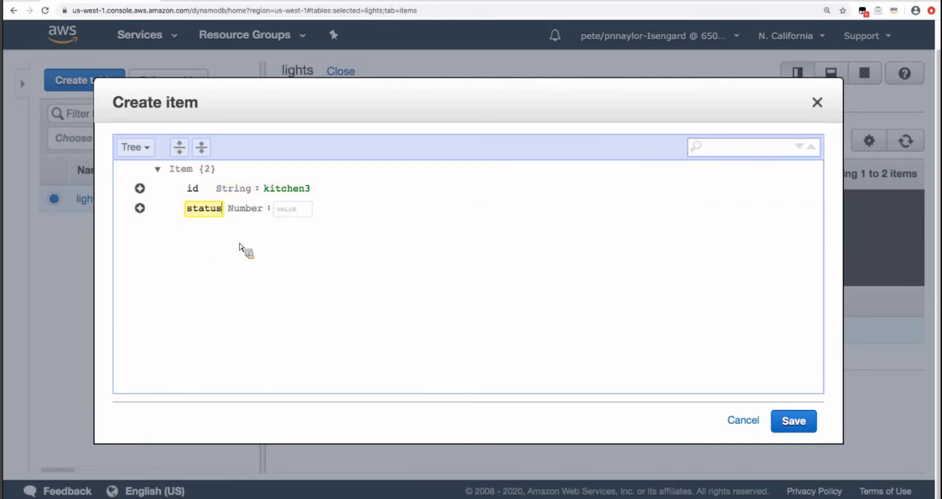
pyautogui.click(296, 214)
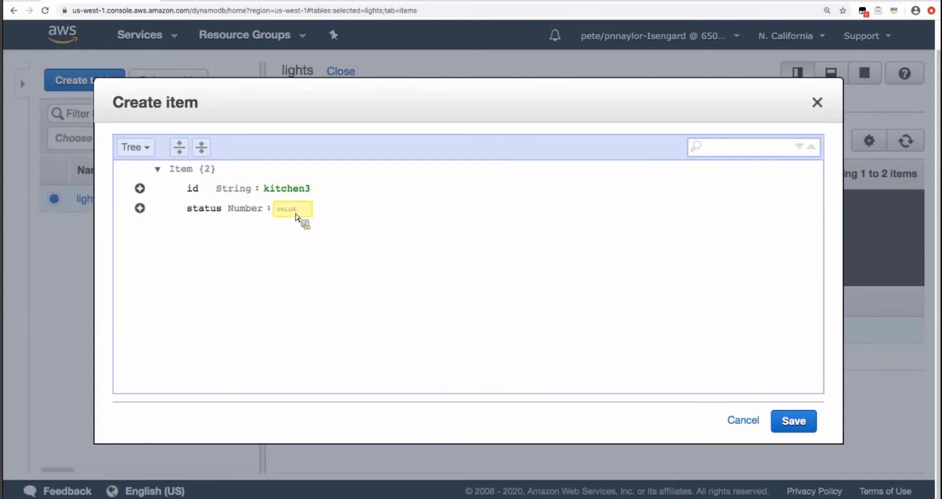
pyautogui.write('0.5')
pyautogui.click(810, 430)
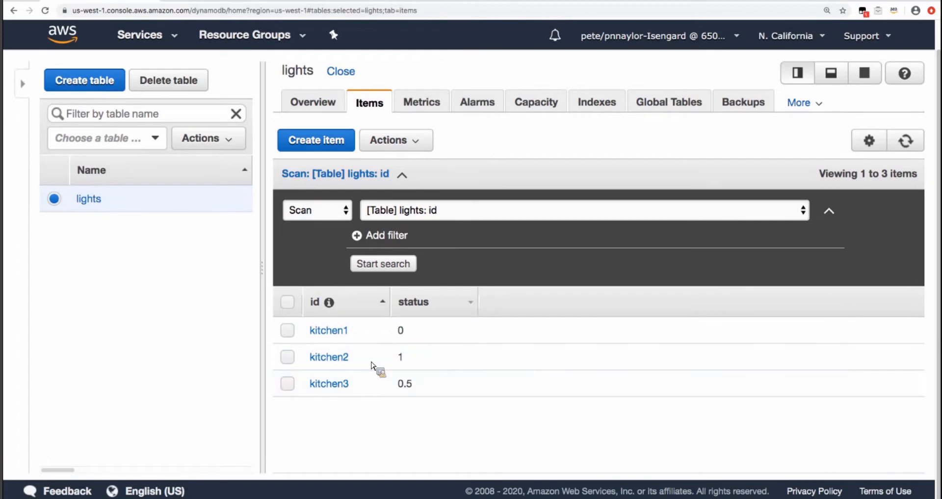
# - Create an item with the id lounge1 and a Number attribute named status set to 0, and save it
pyautogui.click(334, 143)
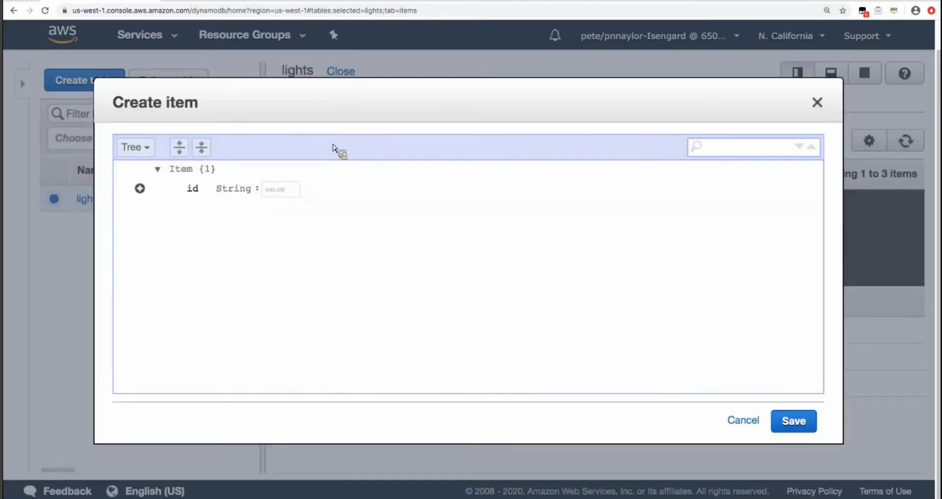
pyautogui.click(276, 191)
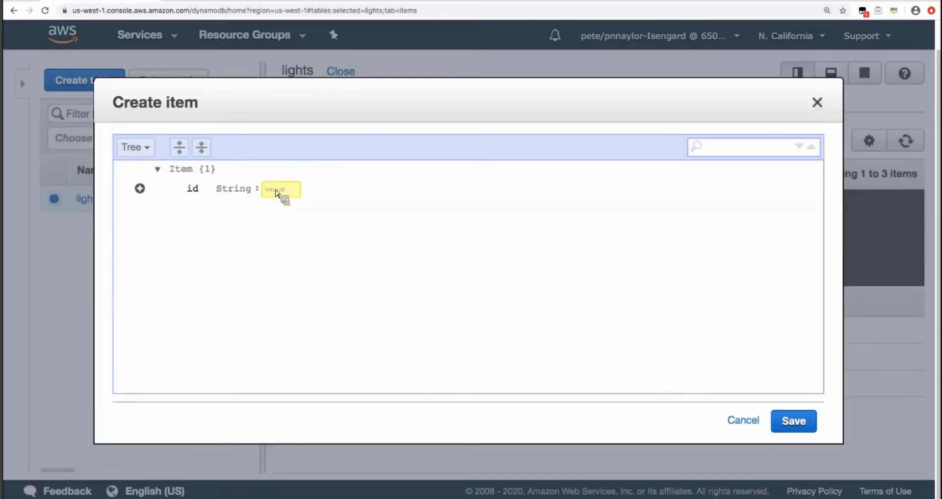
pyautogui.write('lounge1')
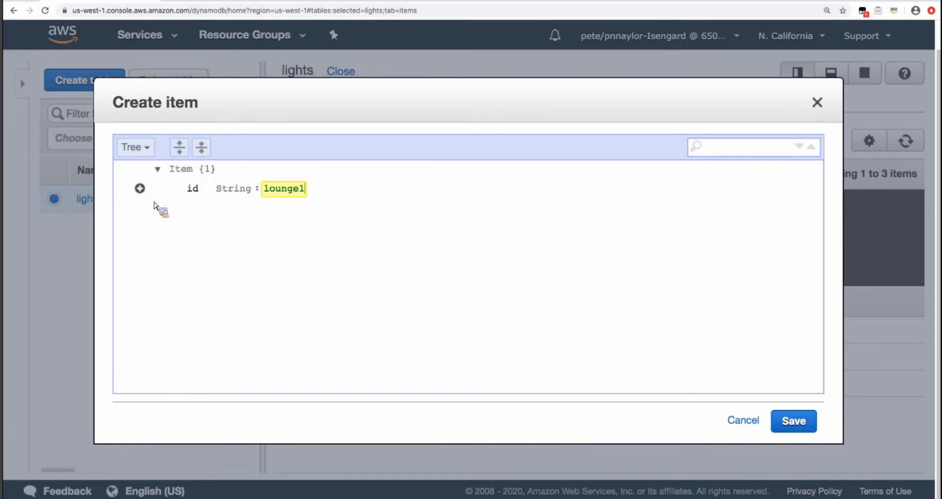
pyautogui.click(140, 188)
pyautogui.moveTo(165, 214)
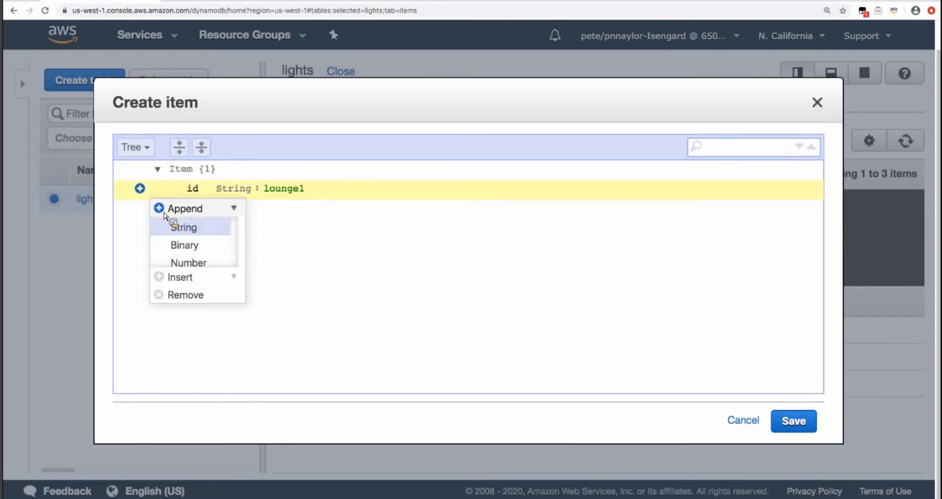
pyautogui.click(206, 266)
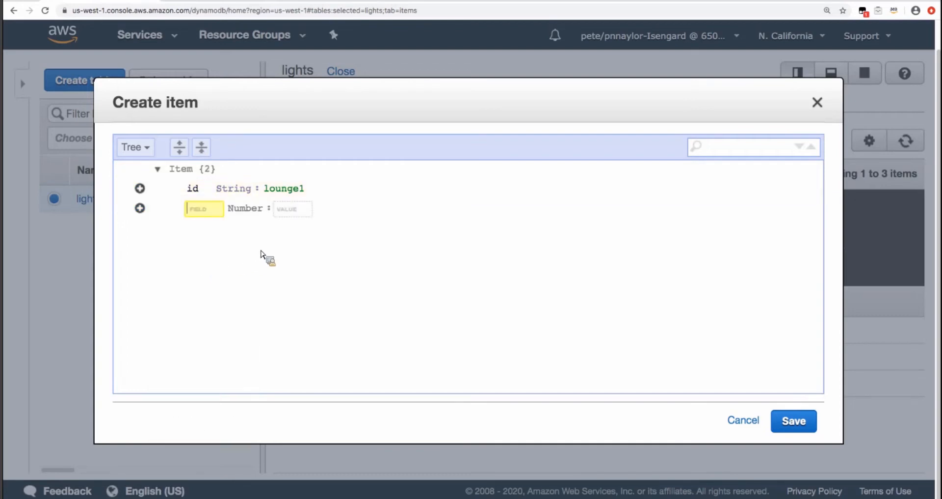
pyautogui.write('status')
pyautogui.click(294, 214)
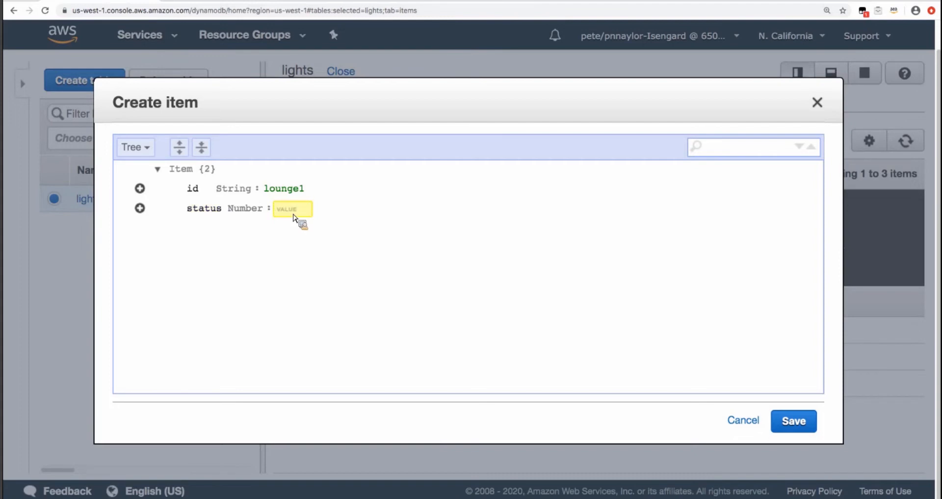
pyautogui.write('0')
pyautogui.click(794, 421)
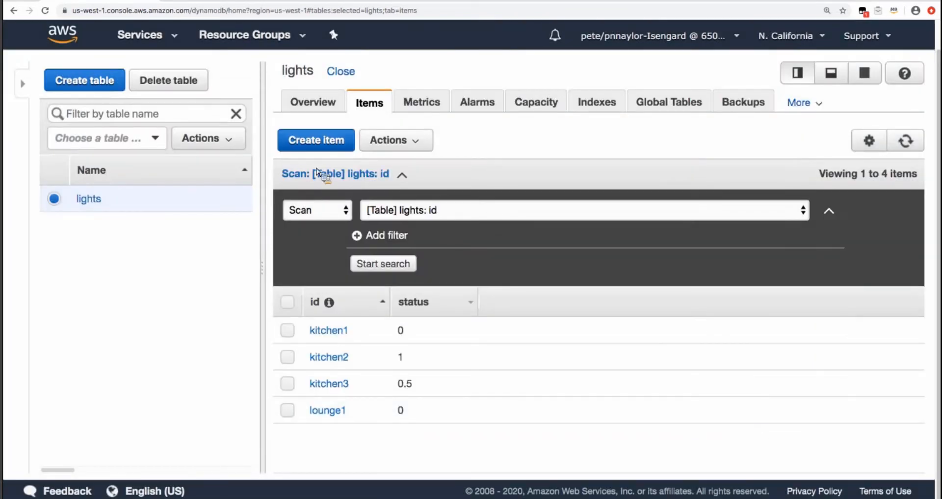
# - Create an item with the id lounge2 and a Number attribute named status set to 0, and save it
pyautogui.click(320, 142)
pyautogui.click(275, 193)
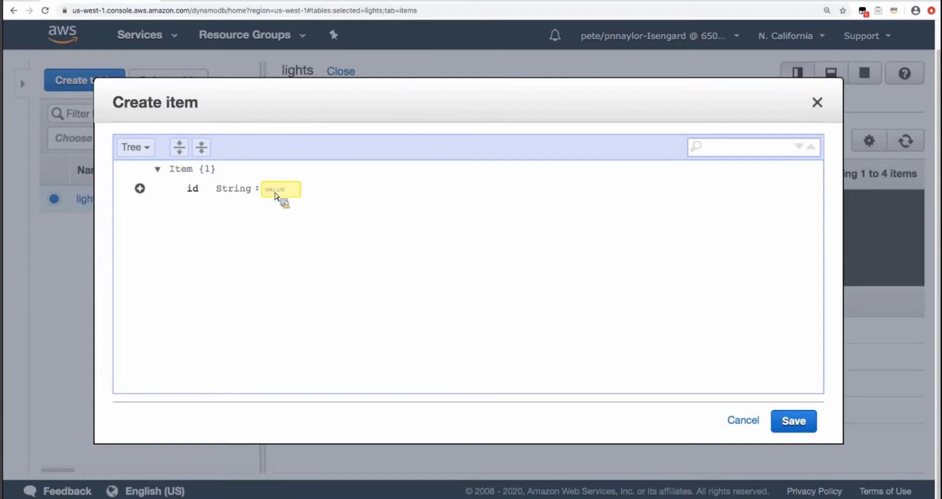
pyautogui.write('lounge2')
pyautogui.click(142, 191)
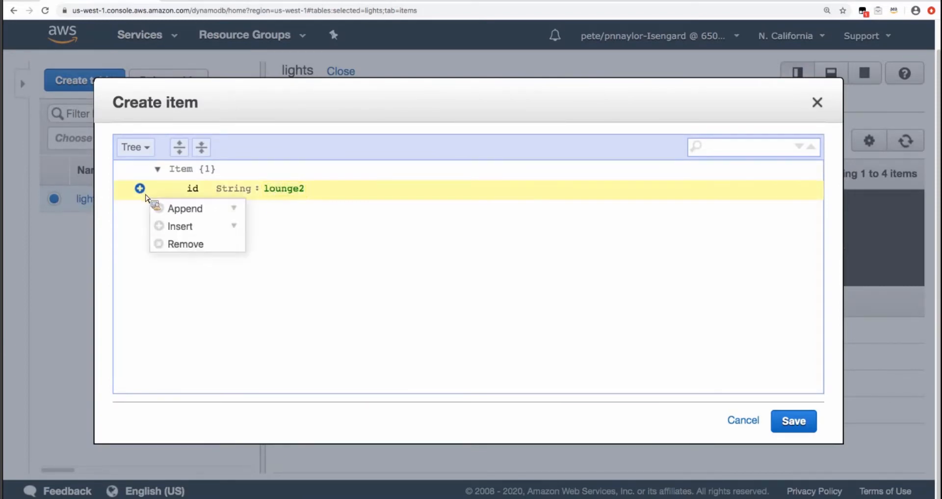
pyautogui.moveTo(185, 212)
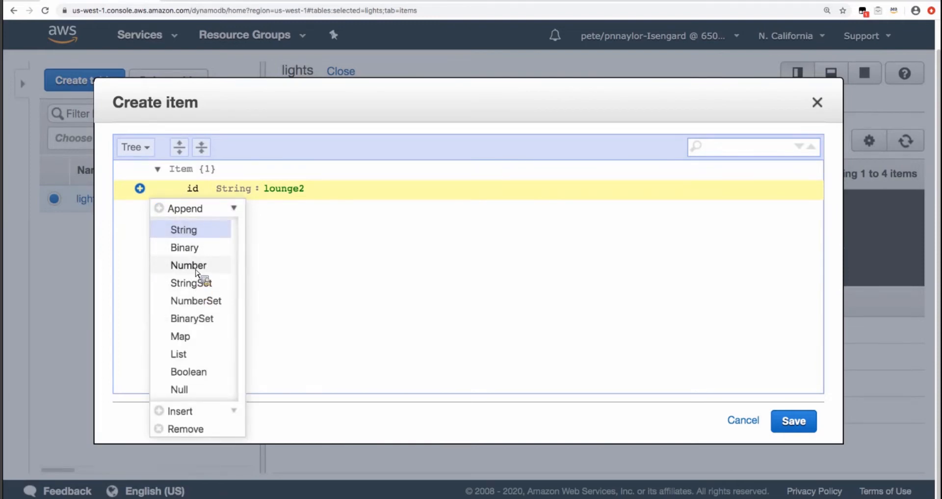
pyautogui.click(196, 269)
pyautogui.write('statu')
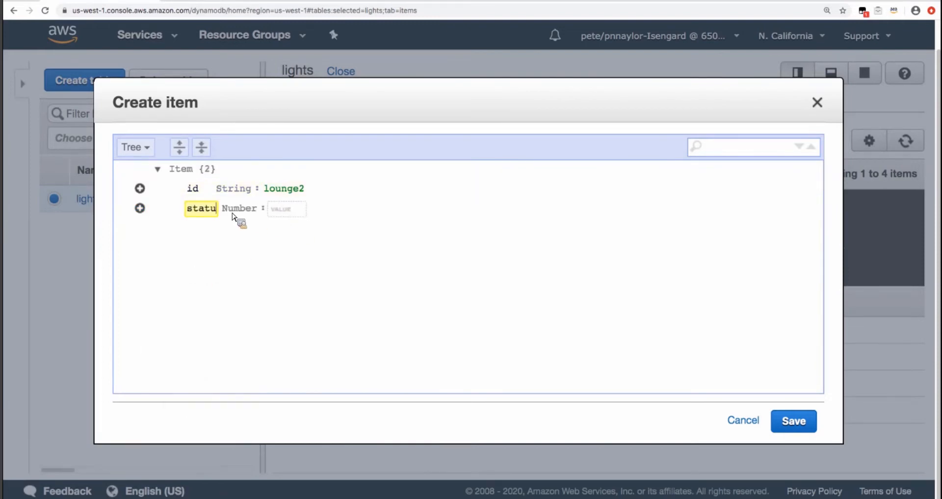
pyautogui.write('s')
pyautogui.click(298, 211)
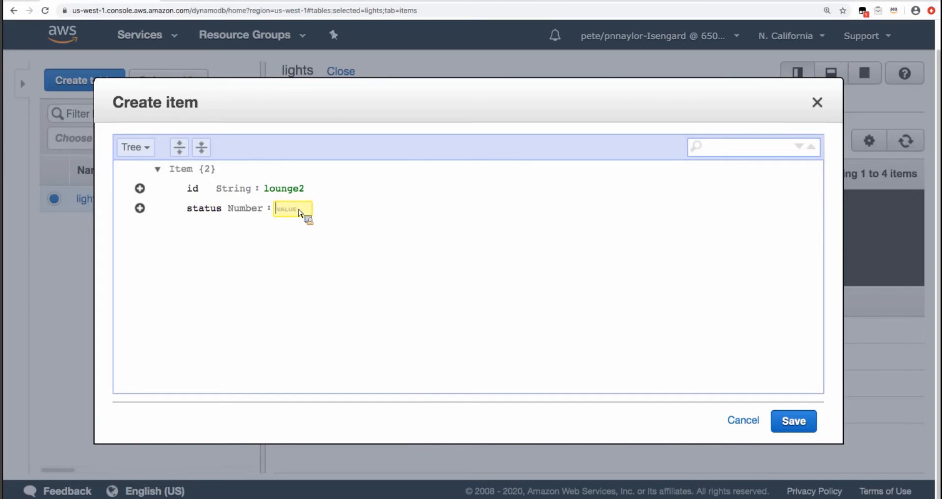
pyautogui.write('0')
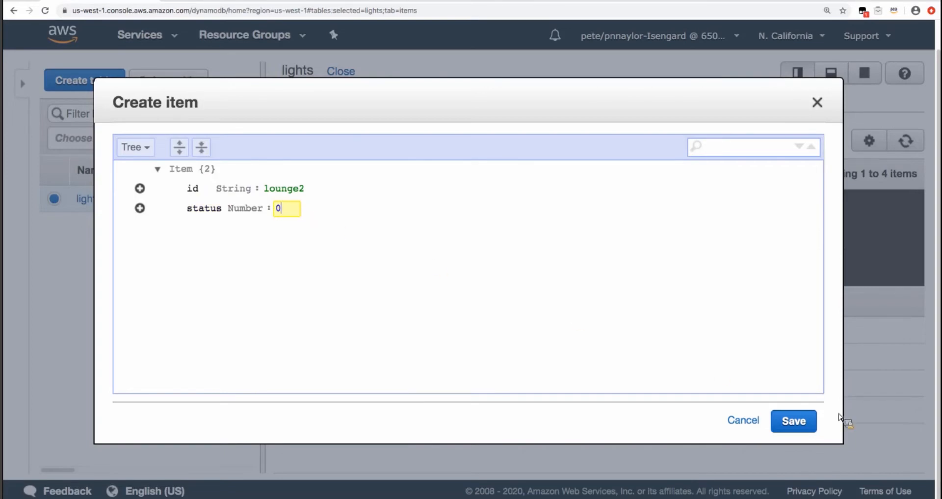
pyautogui.click(792, 427)
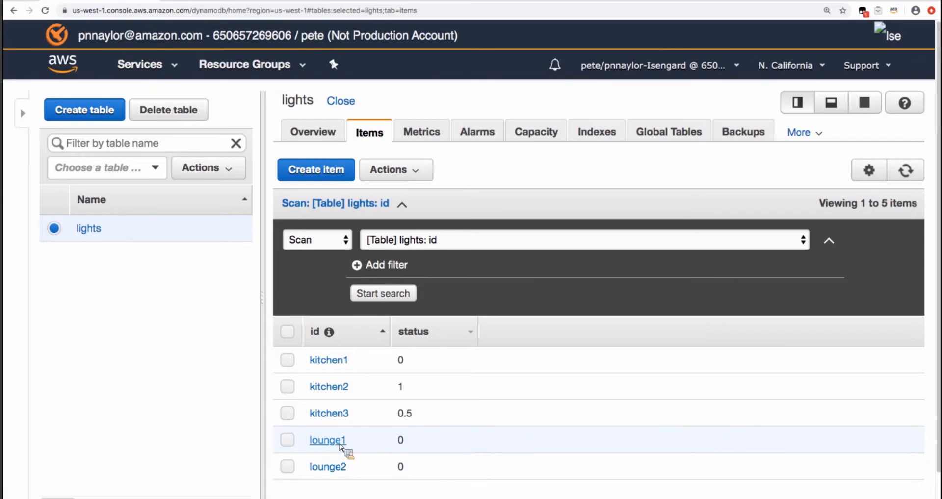
# - Edit the lounge1 item so its status attribute is 1, and save the change
pyautogui.click(291, 443)
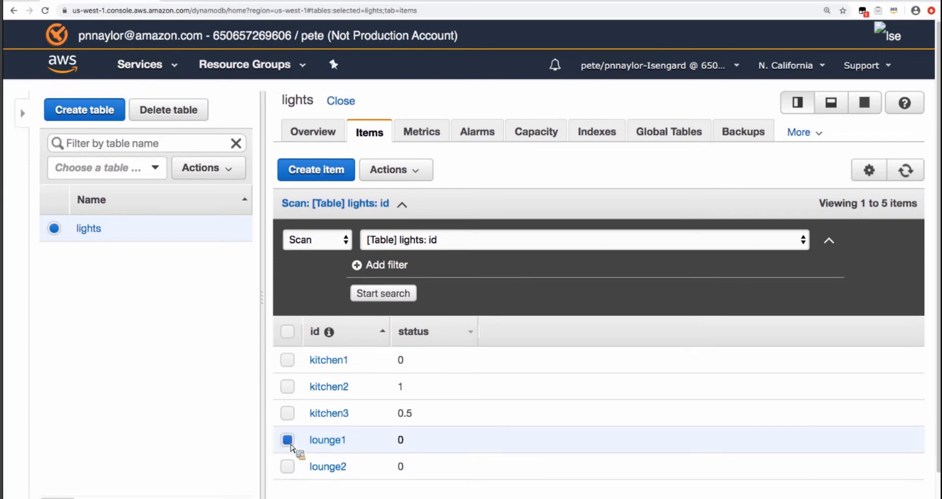
pyautogui.click(334, 442)
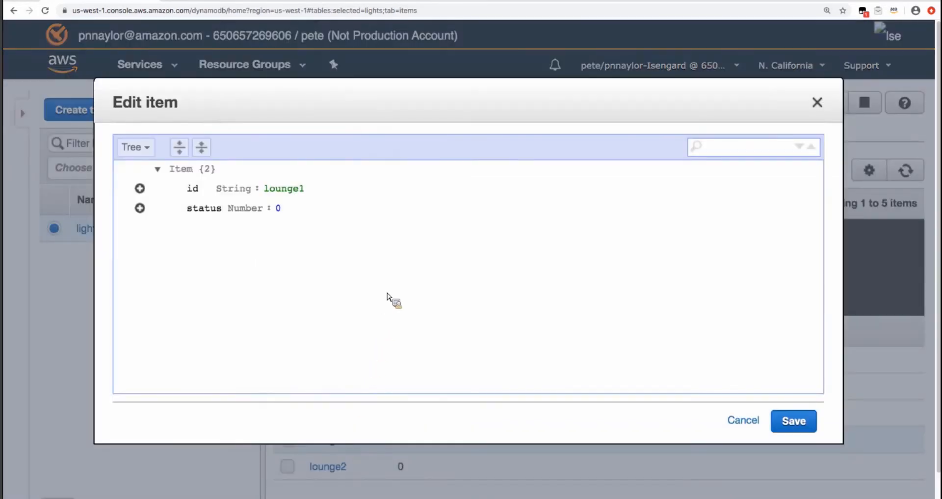
pyautogui.click(279, 210)
pyautogui.press('BackSpace')
pyautogui.write('1')
pyautogui.click(798, 423)
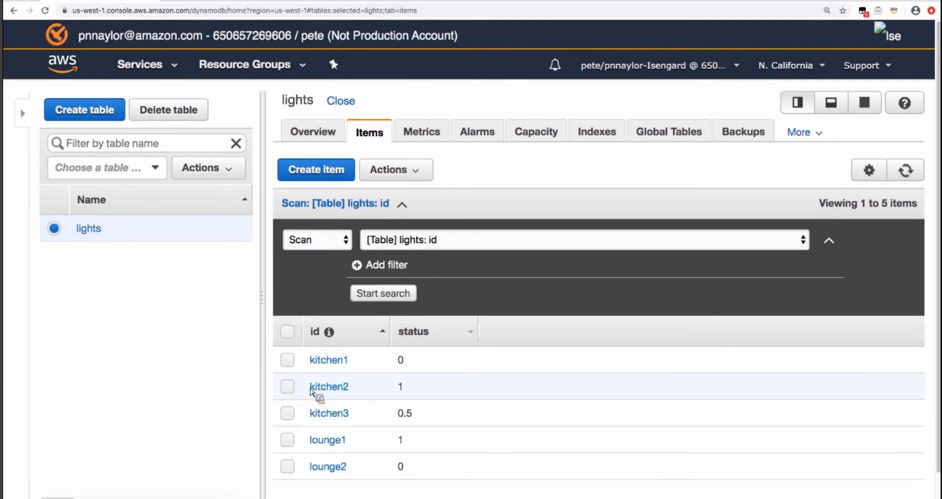
# - Delete the kitchen2 item from the lights table
pyautogui.click(290, 388)
pyautogui.click(419, 177)
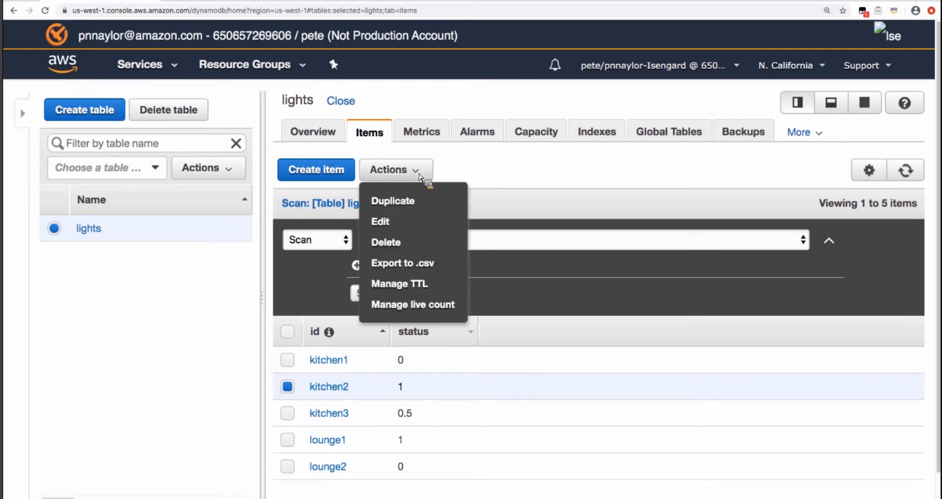
pyautogui.click(391, 246)
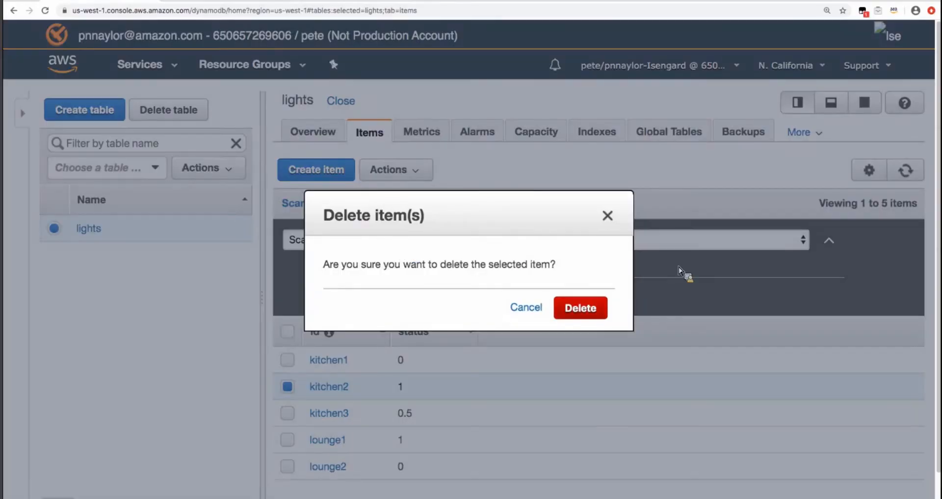
pyautogui.click(596, 310)
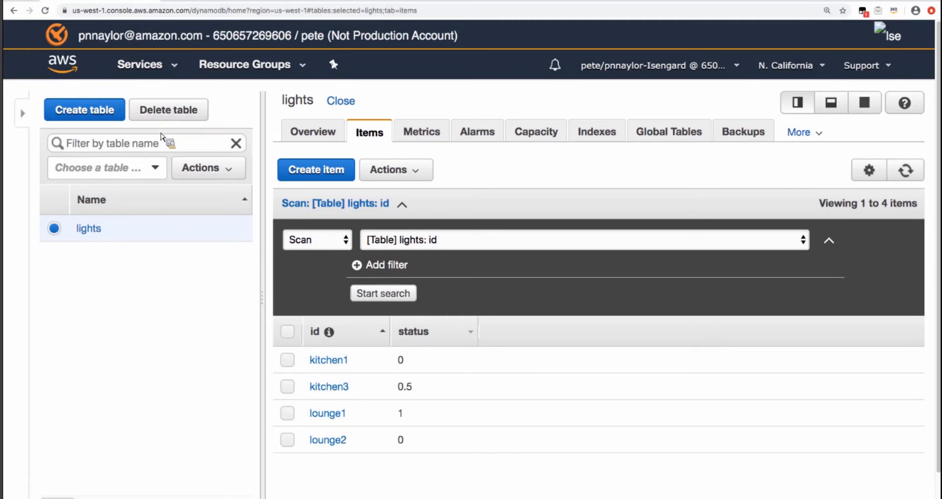
# - Delete the lights table together with its CloudWatch alarms, without creating a backup
pyautogui.click(168, 117)
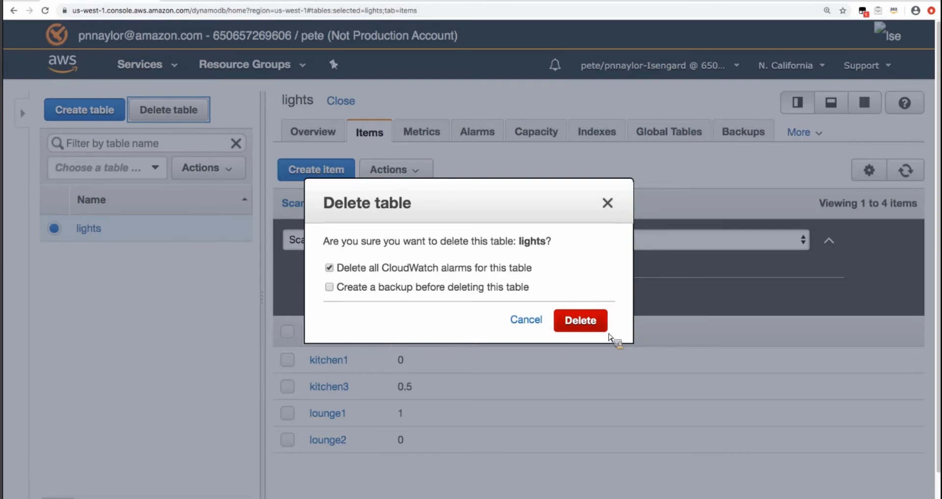
pyautogui.click(585, 327)
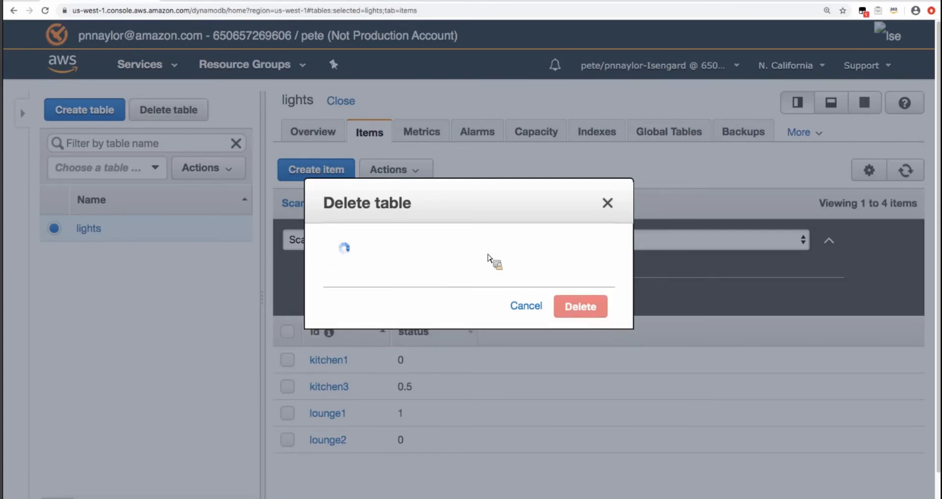
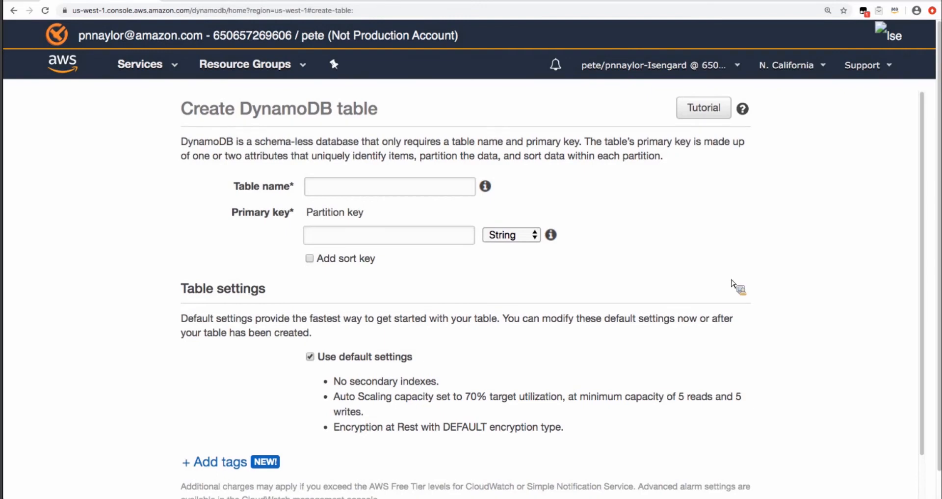
# - Name the new DynamoDB table travels and set its partition key to carid
pyautogui.click(350, 186)
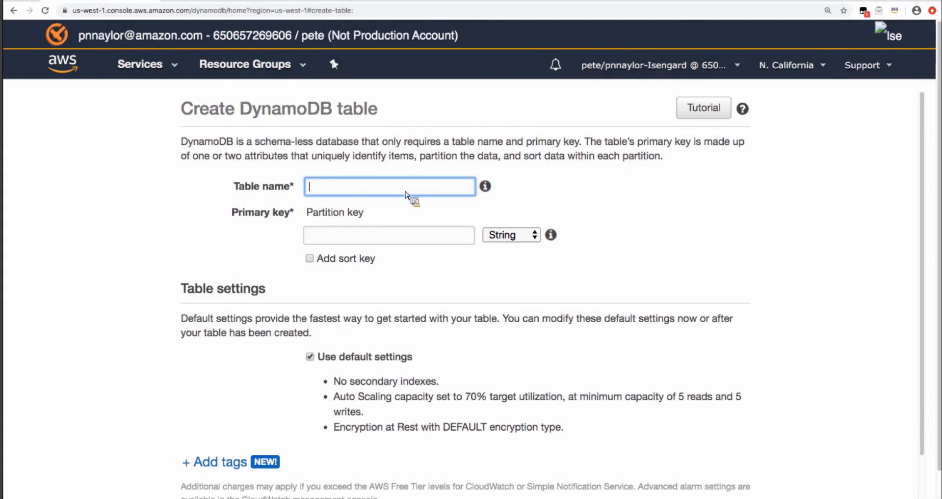
pyautogui.write('travels')
pyautogui.click(399, 239)
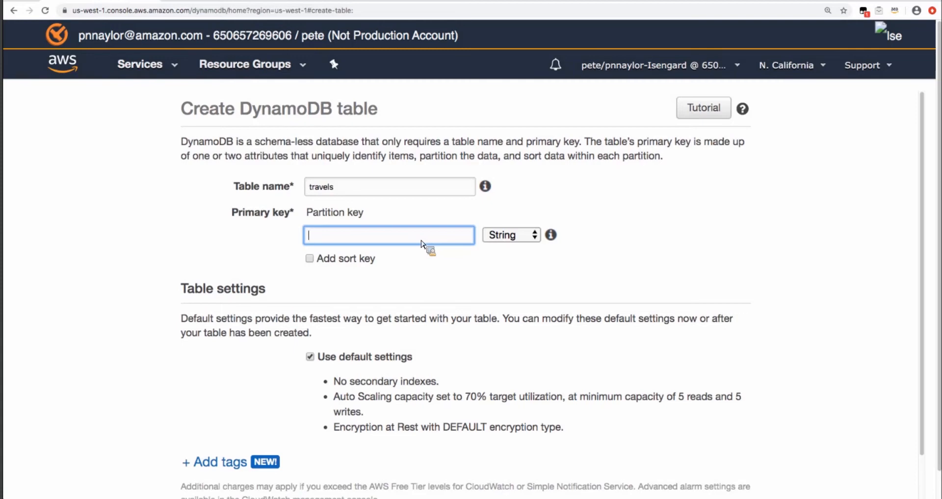
pyautogui.write('carid')
# - Add a sort key named date with the Number type to the travels table's primary key
pyautogui.click(310, 258)
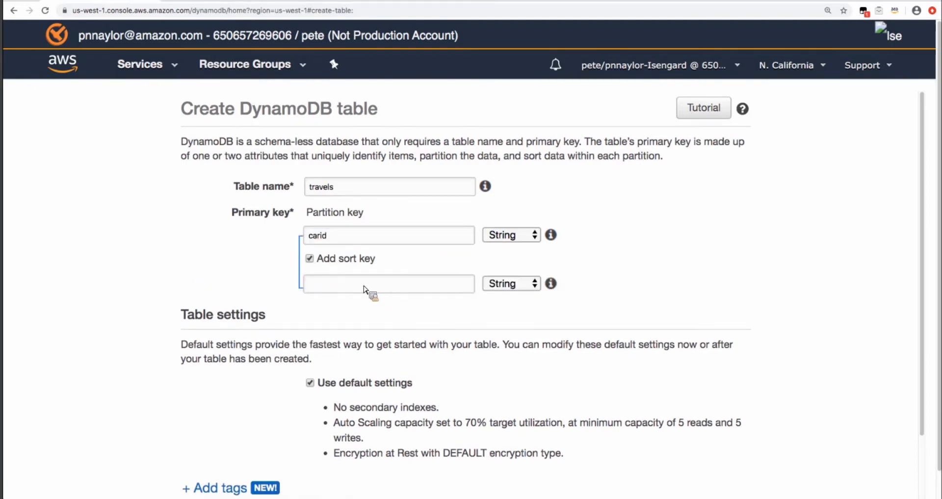
pyautogui.click(364, 289)
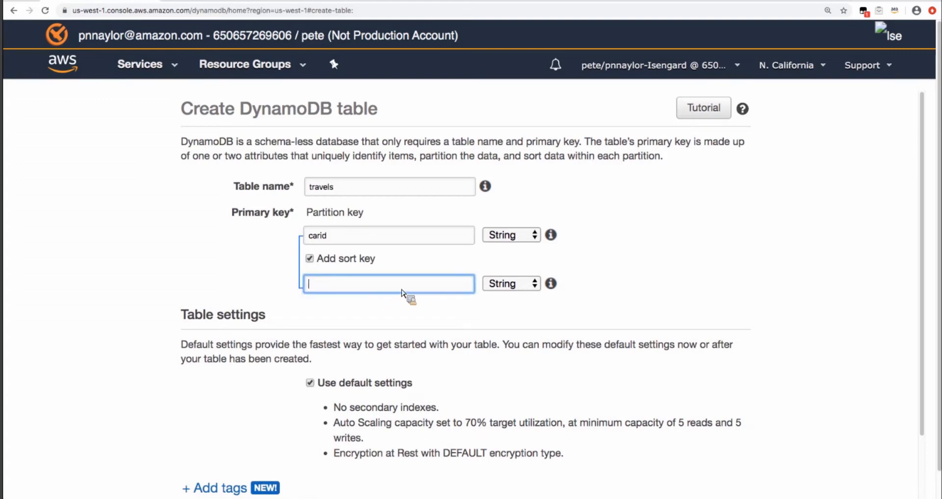
pyautogui.write('date')
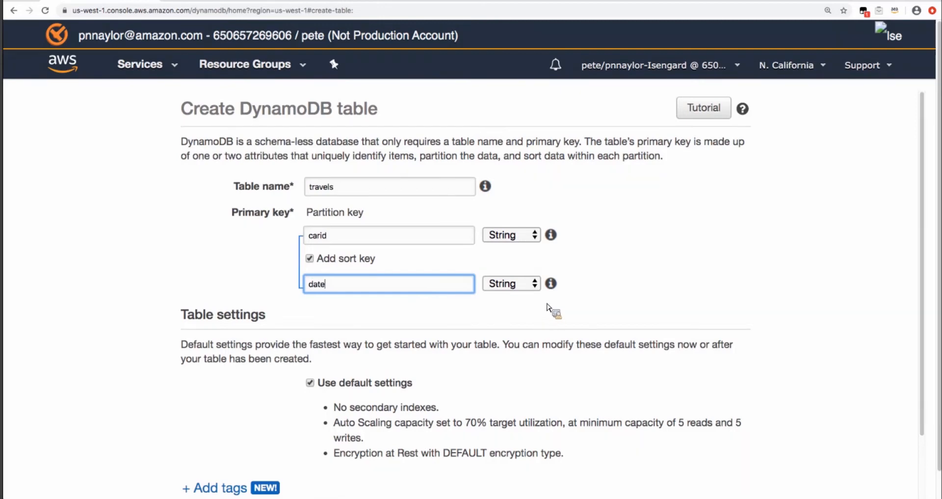
pyautogui.click(537, 286)
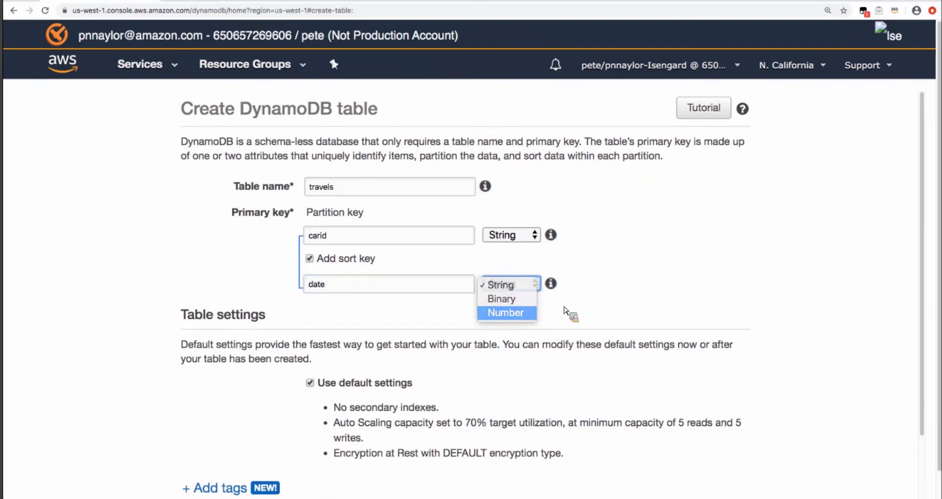
pyautogui.click(521, 314)
pyautogui.click(628, 293)
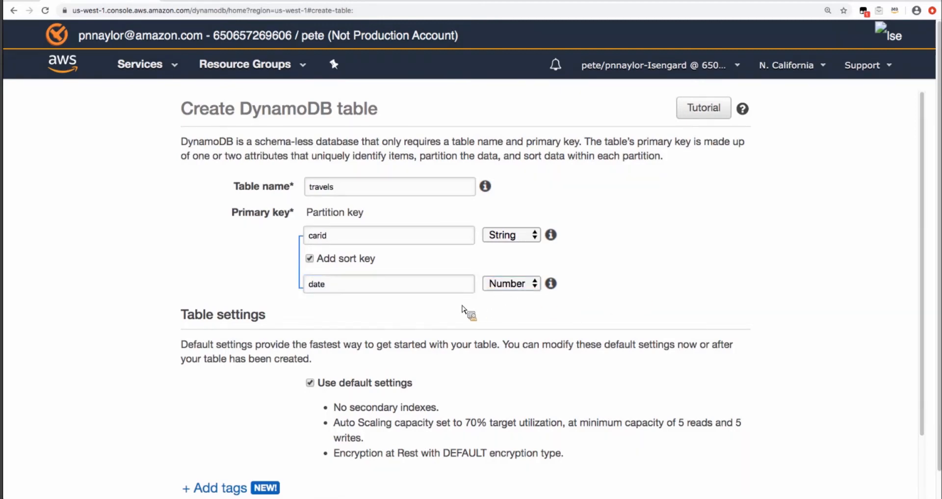
# - Turn off the default table settings and review the secondary index and read/write capacity mode options
pyautogui.scroll(-1, 654, 302)
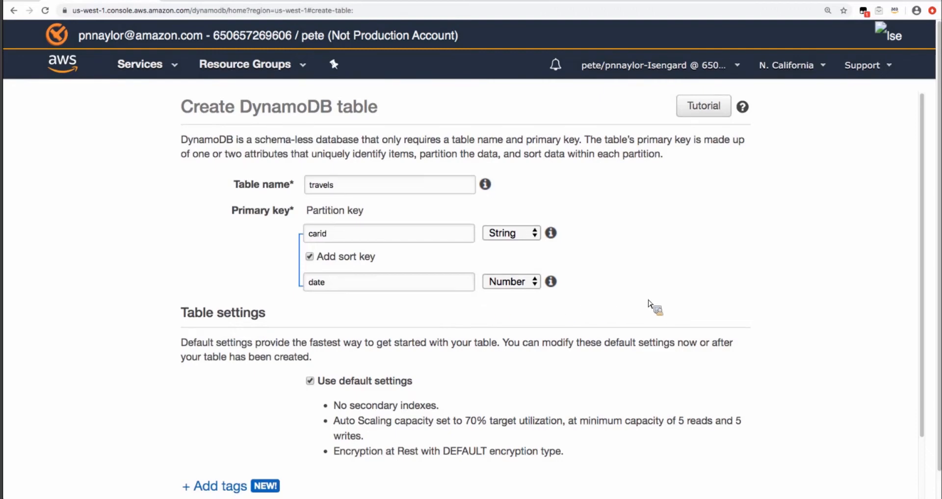
pyautogui.scroll(-3, 658, 299)
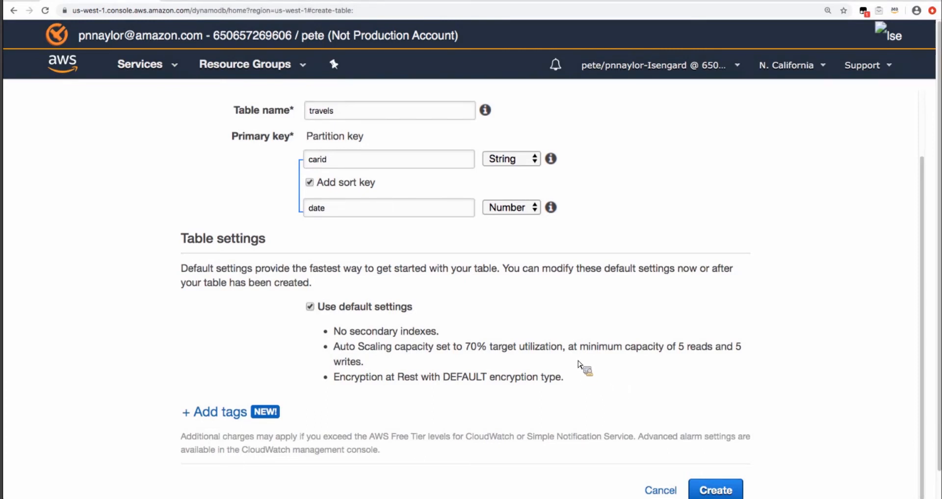
pyautogui.scroll(-1, 685, 329)
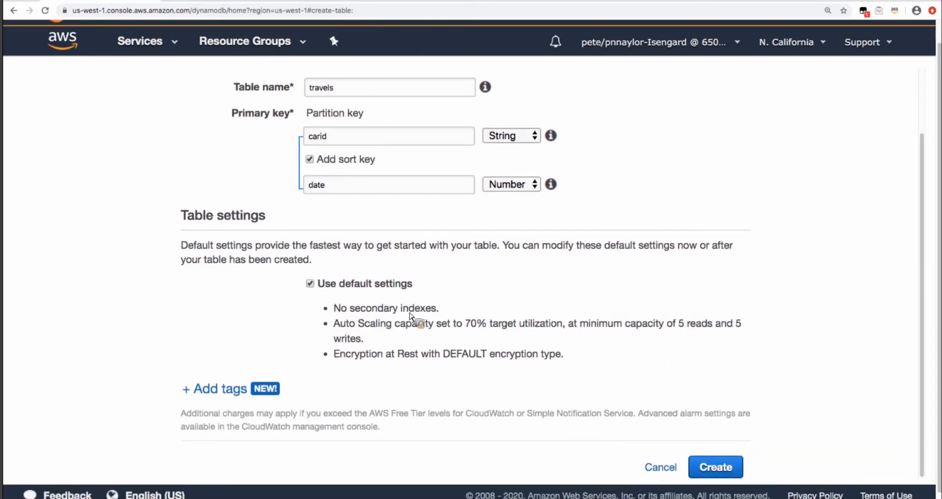
pyautogui.scroll(-1, 510, 341)
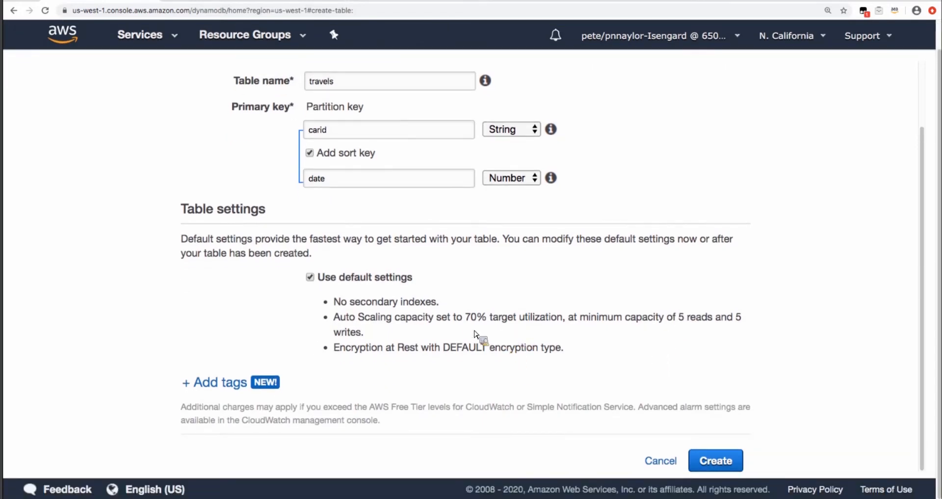
pyautogui.click(310, 277)
pyautogui.scroll(-1, 782, 280)
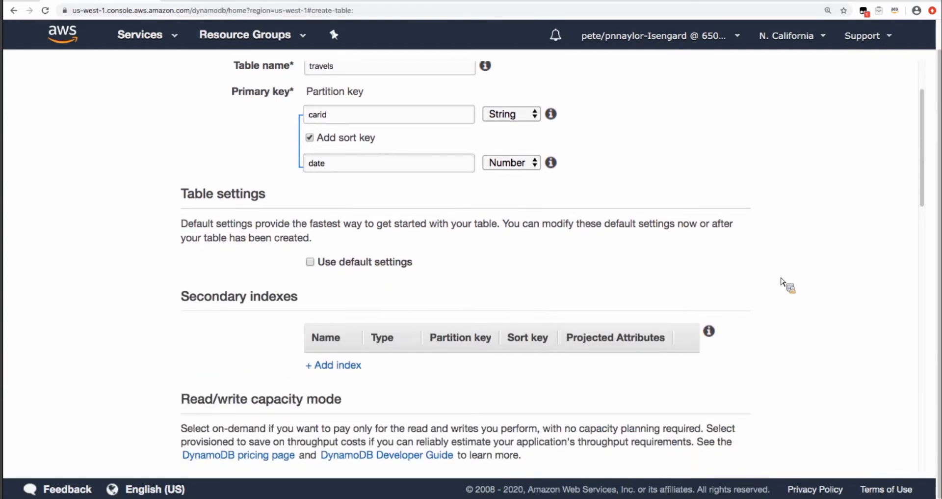
pyautogui.scroll(-3, 783, 280)
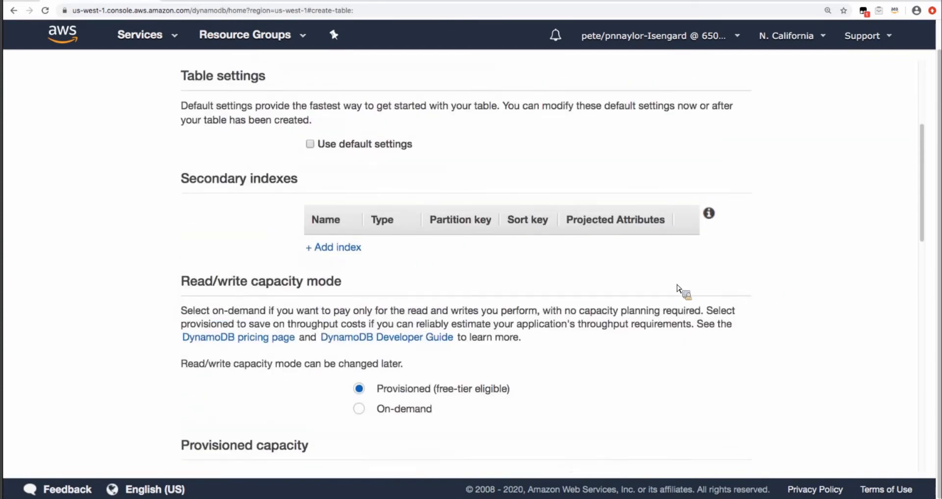
pyautogui.scroll(1, 682, 291)
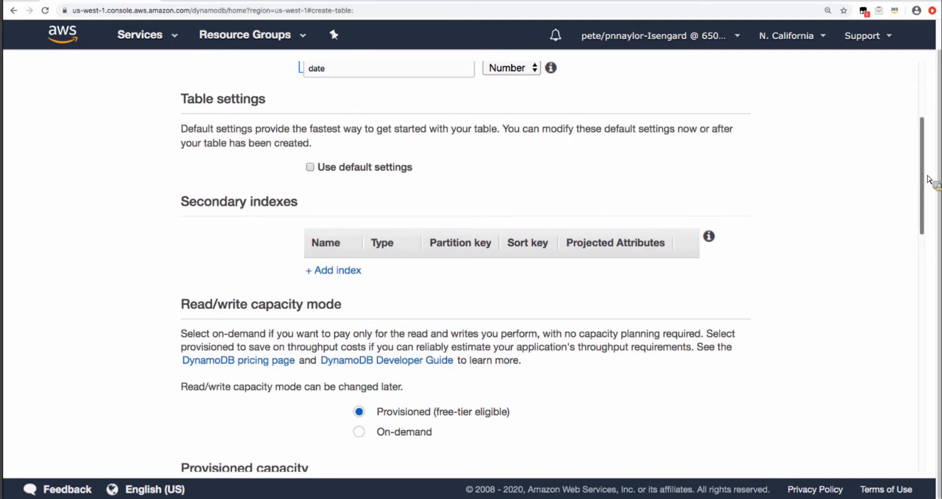
pyautogui.scroll(1, 927, 176)
pyautogui.moveTo(926, 172); pyautogui.dragTo(923, 128)
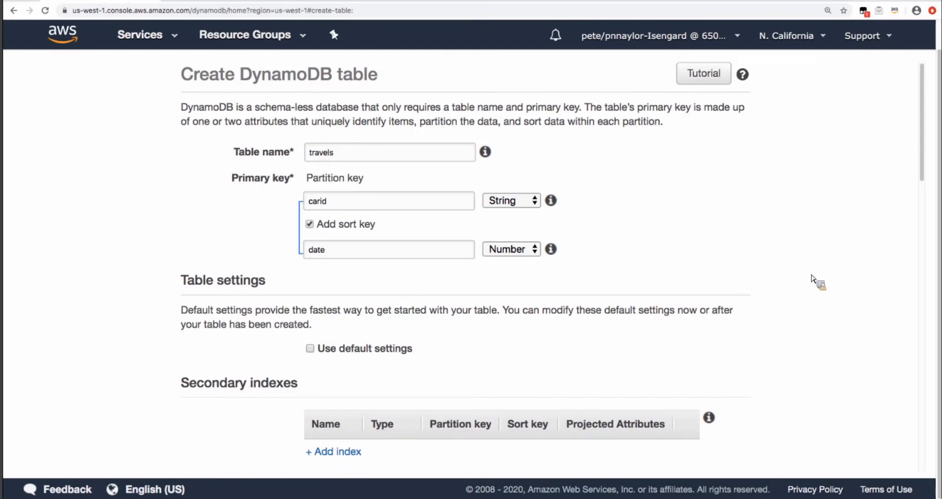
pyautogui.scroll(-2, 814, 280)
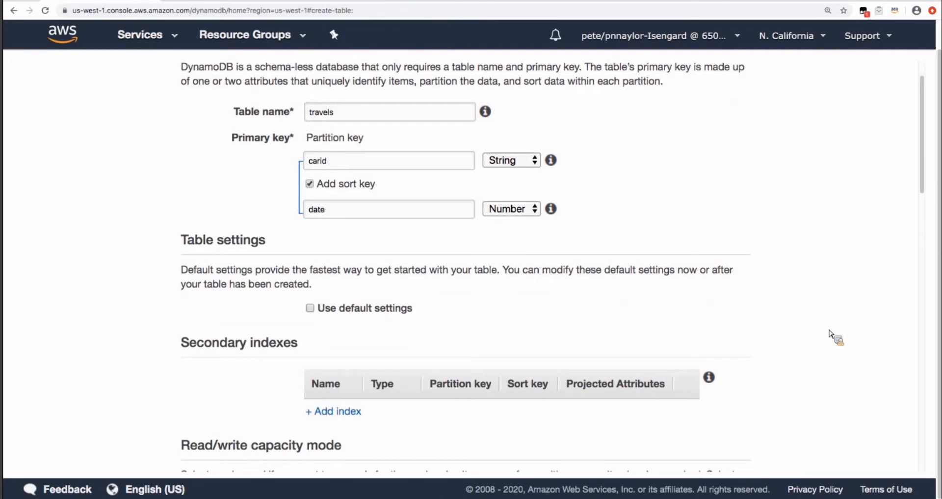
pyautogui.scroll(-3, 830, 331)
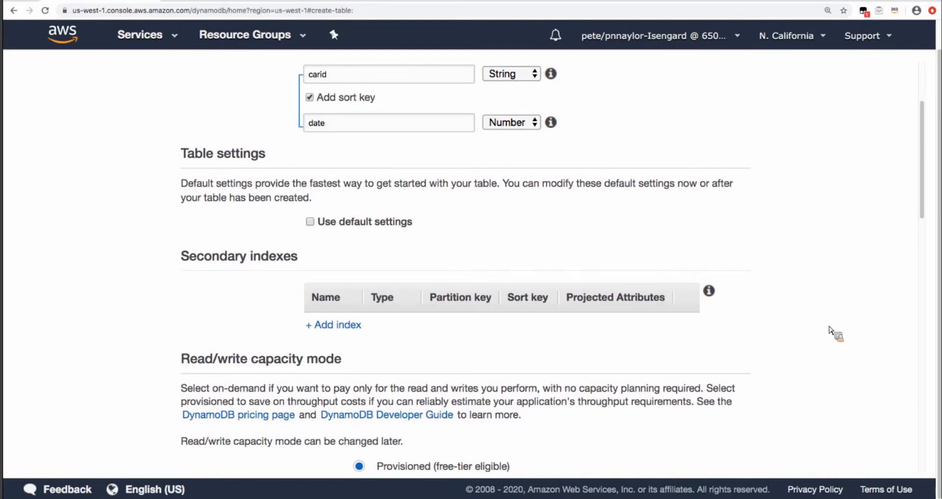
pyautogui.scroll(-1, 835, 335)
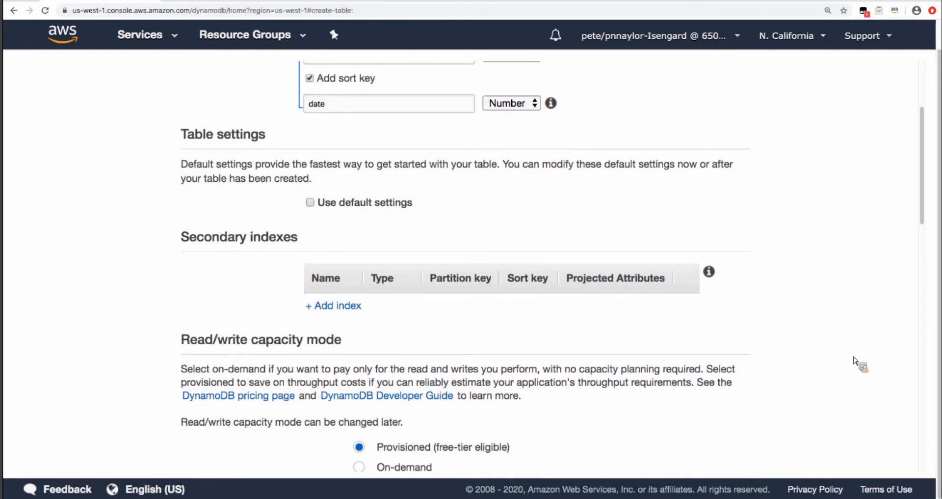
pyautogui.scroll(-3, 861, 369)
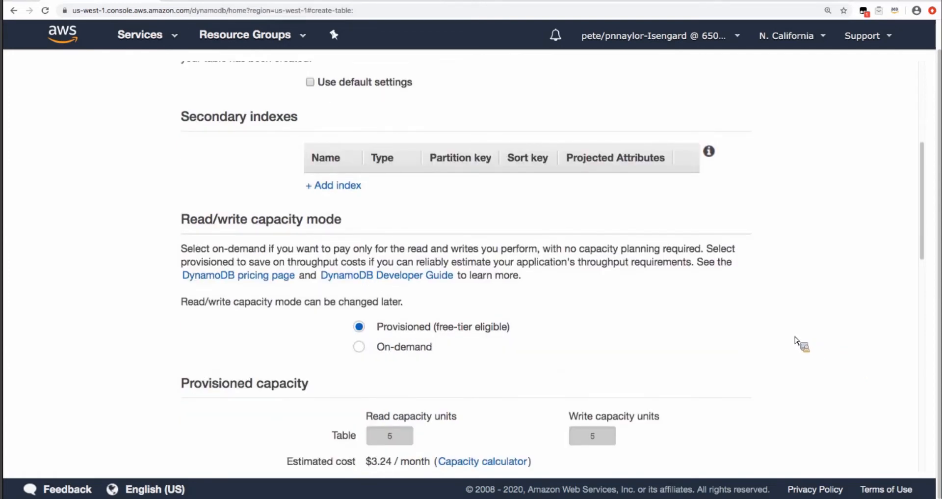
# - Examine the provisioned capacity, Auto Scaling, IAM role and Encryption At Rest settings for the new table
pyautogui.scroll(-1, 798, 344)
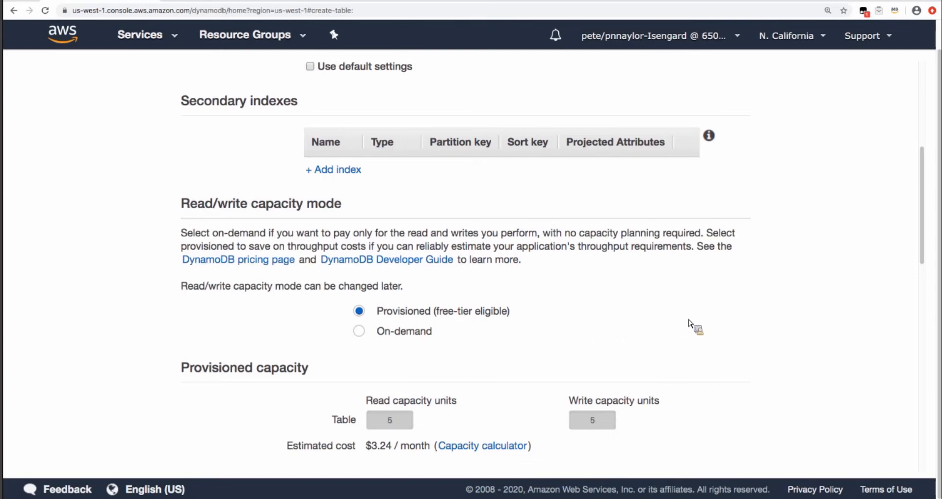
pyautogui.scroll(-1, 690, 323)
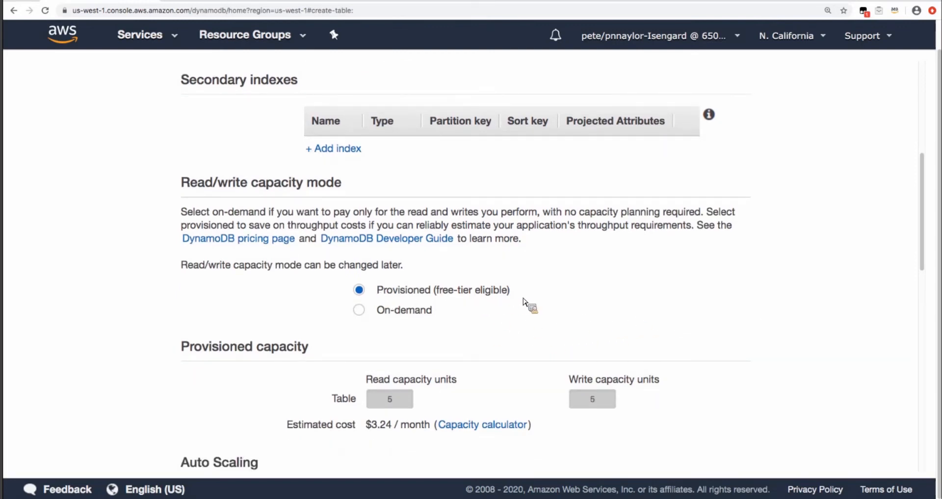
pyautogui.scroll(-3, 813, 330)
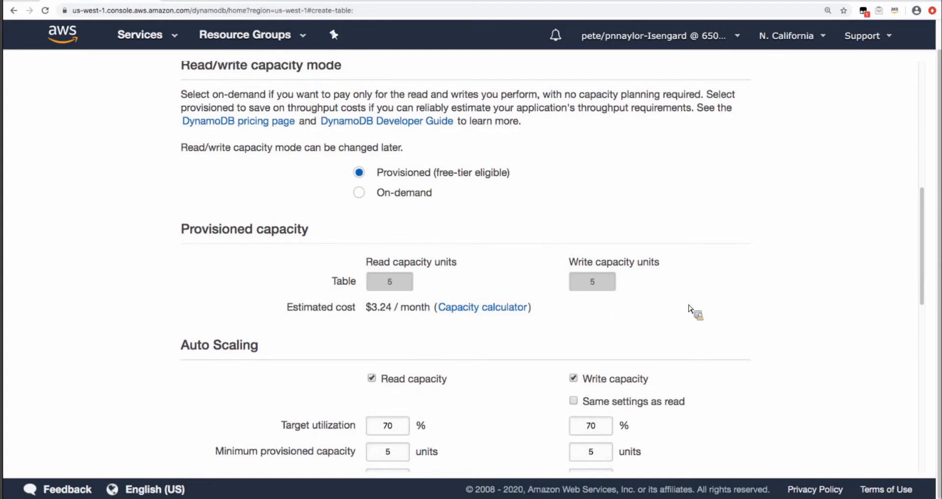
pyautogui.scroll(-1, 689, 306)
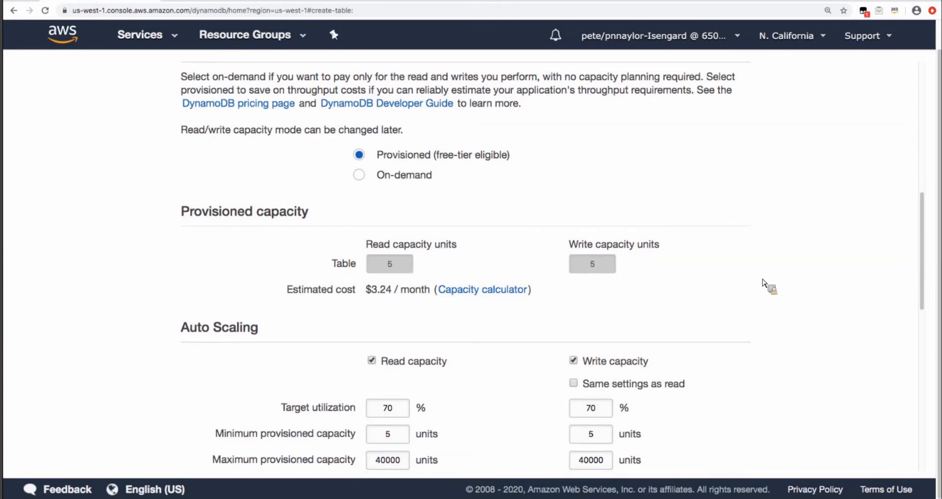
pyautogui.scroll(-5, 763, 285)
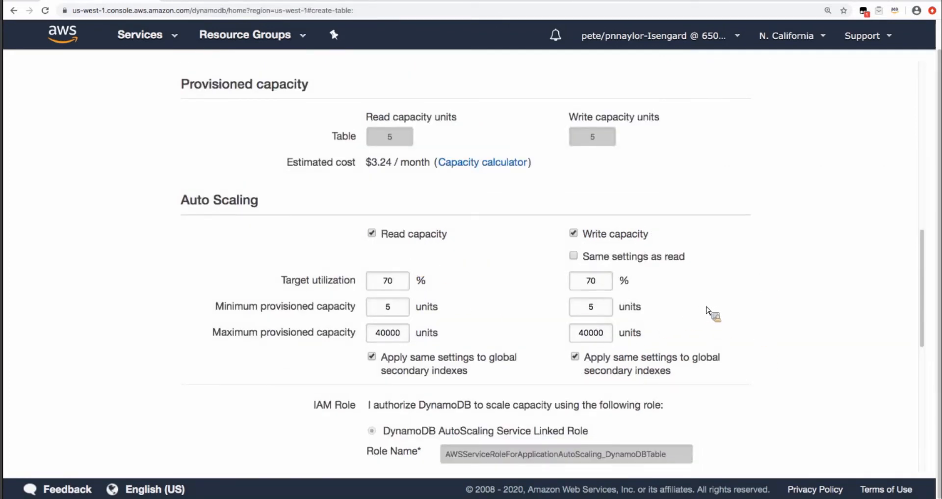
pyautogui.scroll(-3, 745, 320)
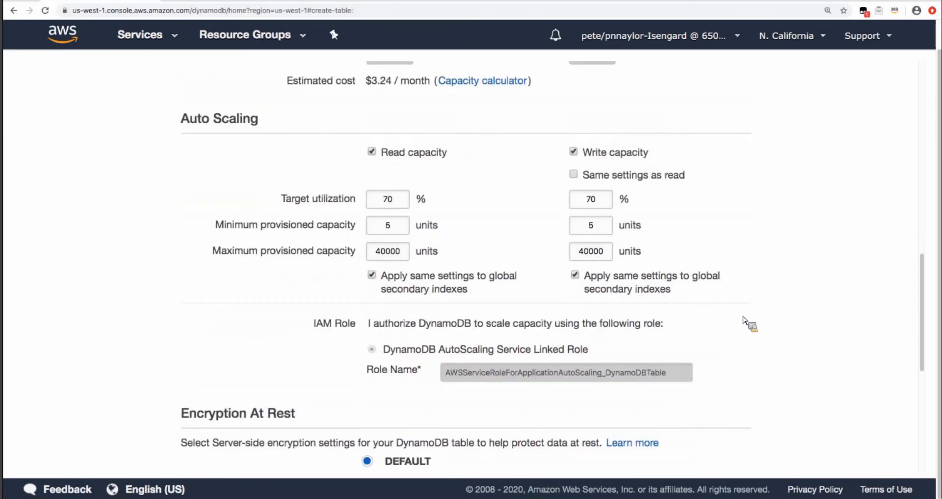
pyautogui.scroll(-3, 745, 320)
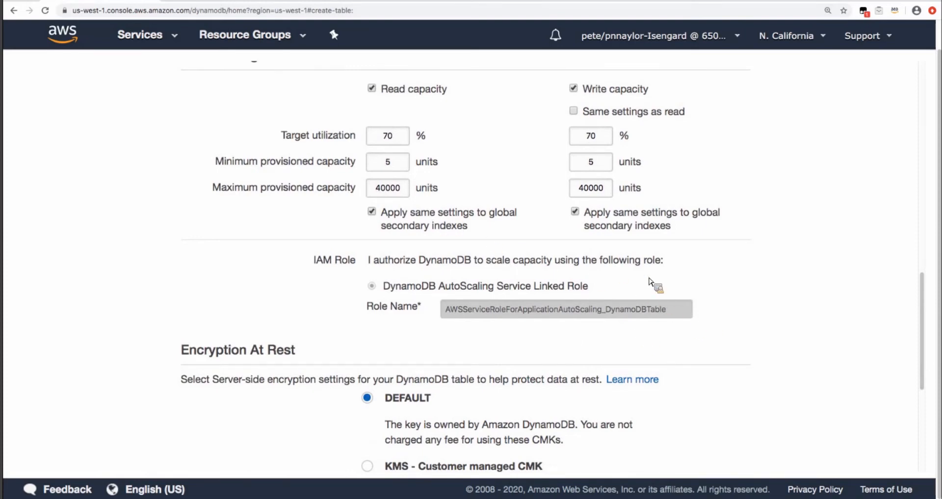
pyautogui.scroll(-5, 730, 277)
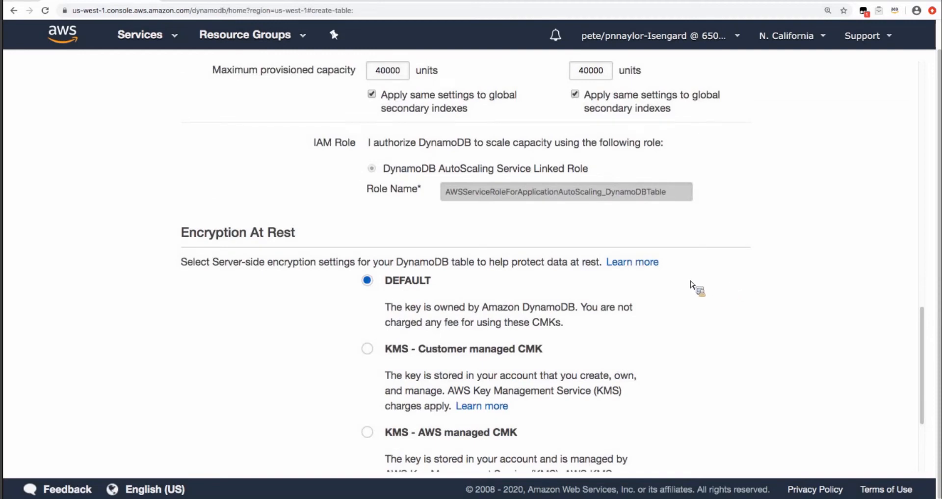
pyautogui.scroll(-3, 694, 283)
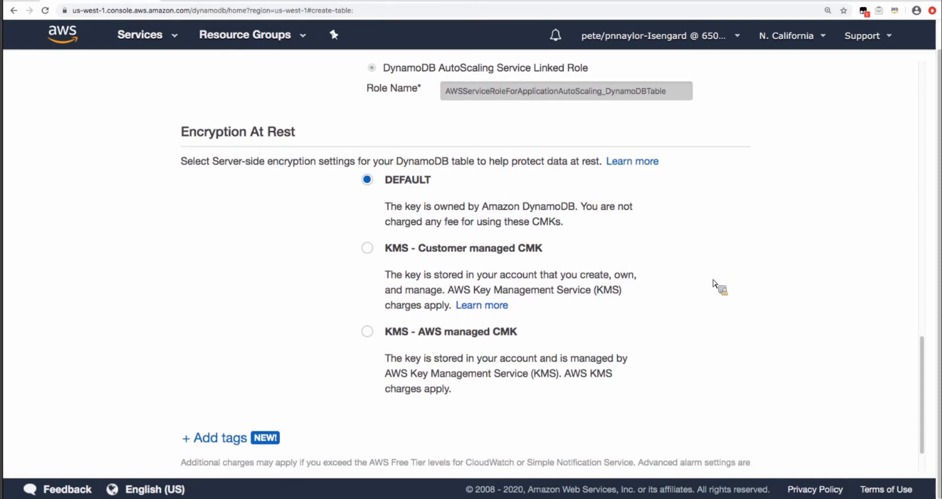
pyautogui.scroll(-2, 713, 290)
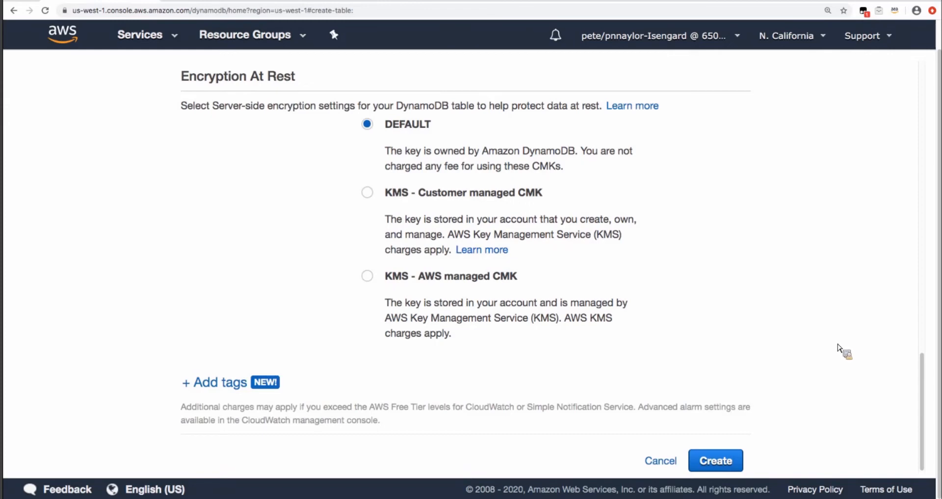
# - Re-enable the default settings for the travels table
pyautogui.scroll(3, 842, 358)
pyautogui.scroll(5, 842, 357)
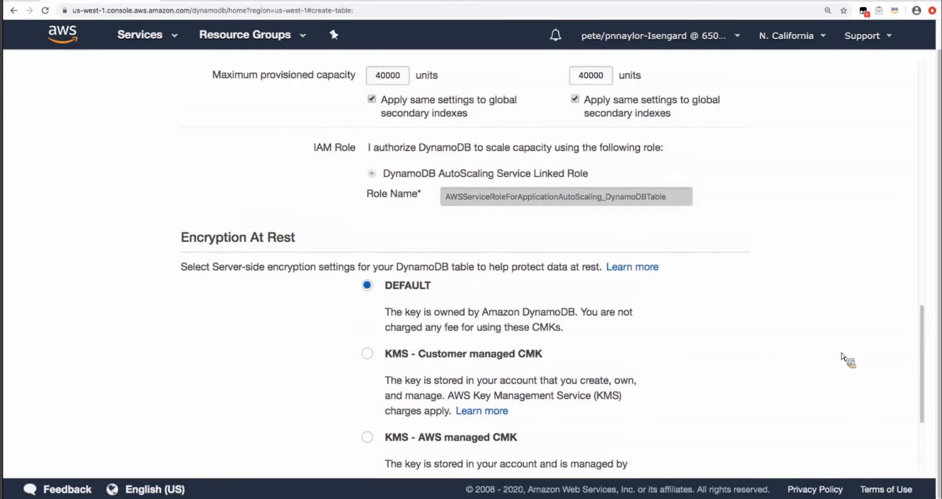
pyautogui.scroll(-1, 842, 358)
pyautogui.scroll(11, 843, 358)
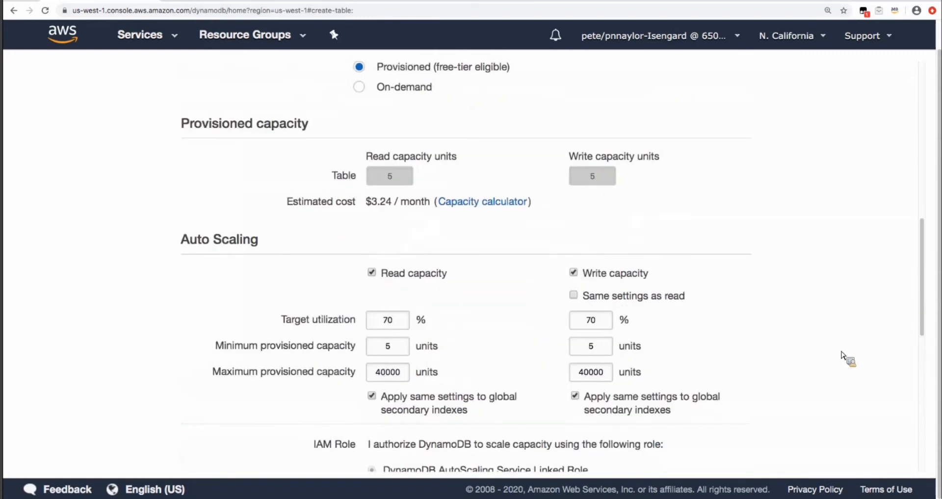
pyautogui.scroll(3, 842, 348)
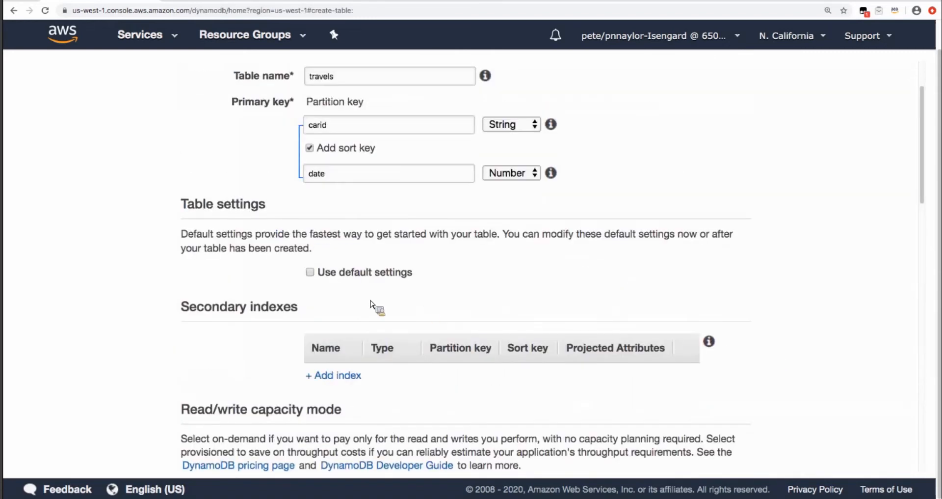
pyautogui.click(314, 277)
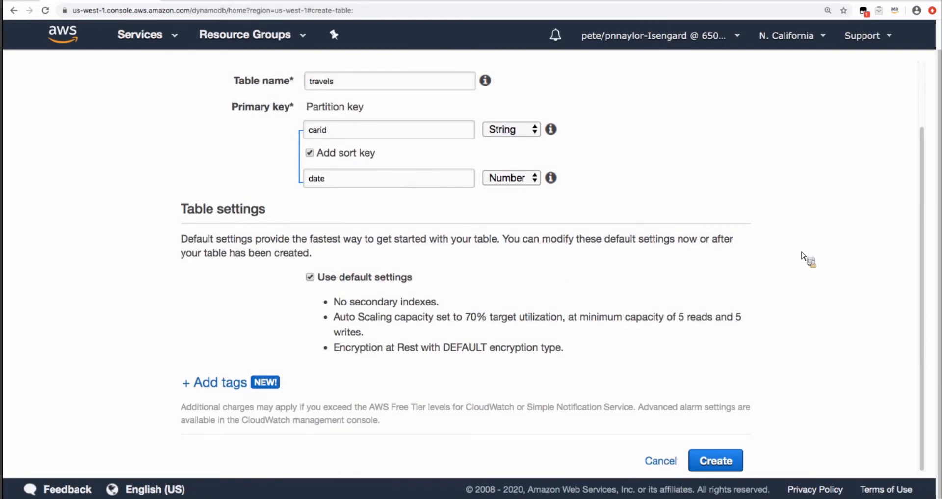
pyautogui.scroll(2, 820, 256)
pyautogui.scroll(-1, 819, 254)
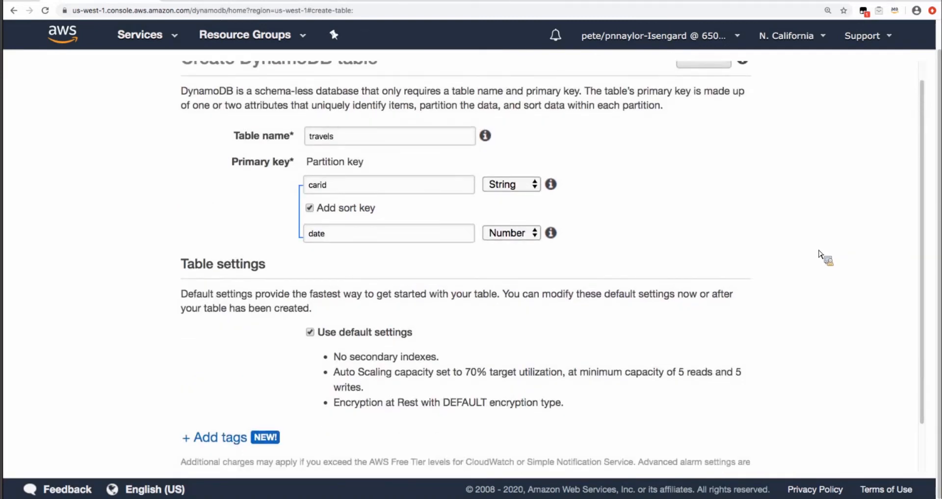
# - Create the travels table with the default settings, carid as partition key and date as sort key
pyautogui.scroll(-2, 821, 257)
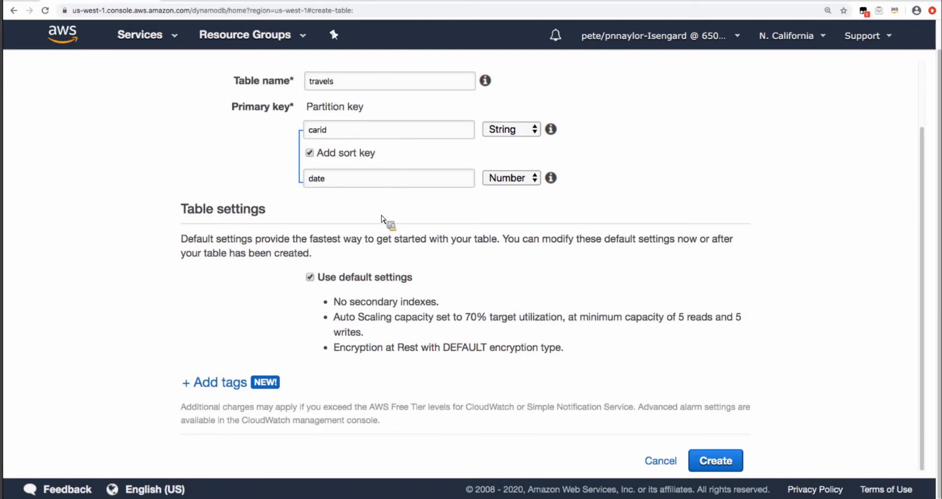
pyautogui.scroll(1, 837, 343)
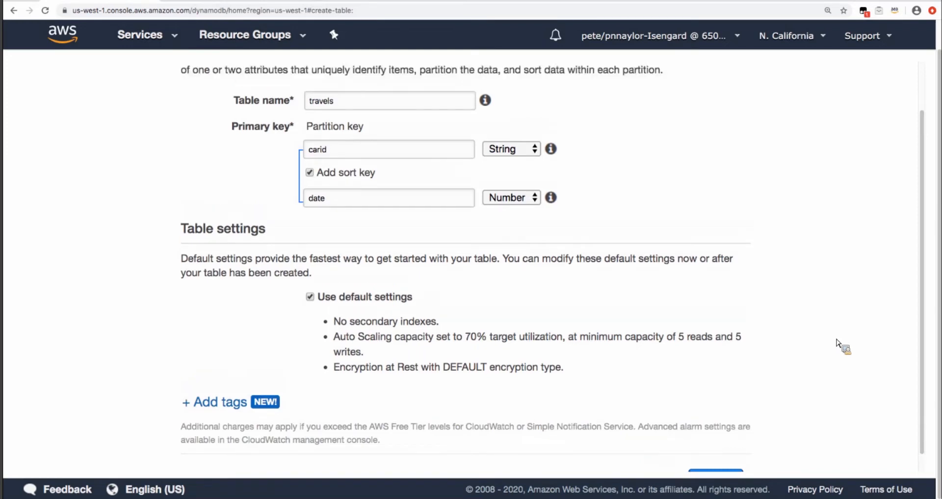
pyautogui.scroll(-1, 838, 343)
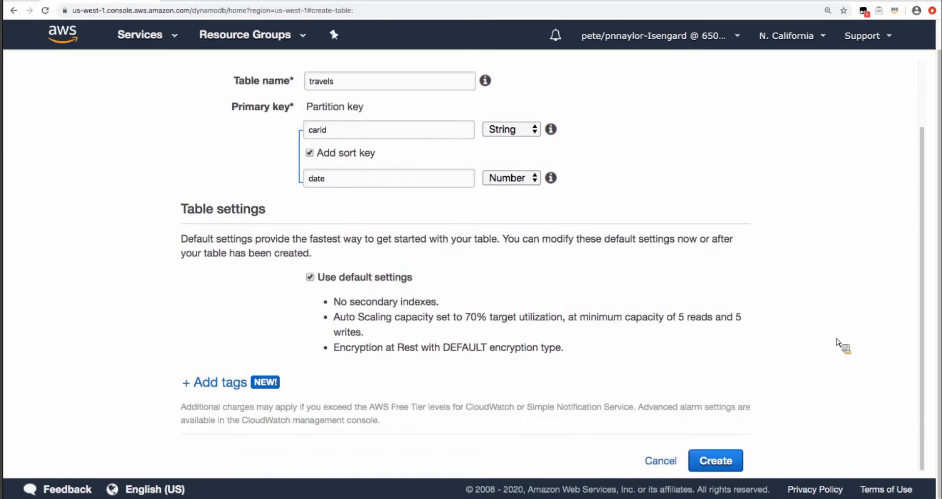
pyautogui.click(736, 463)
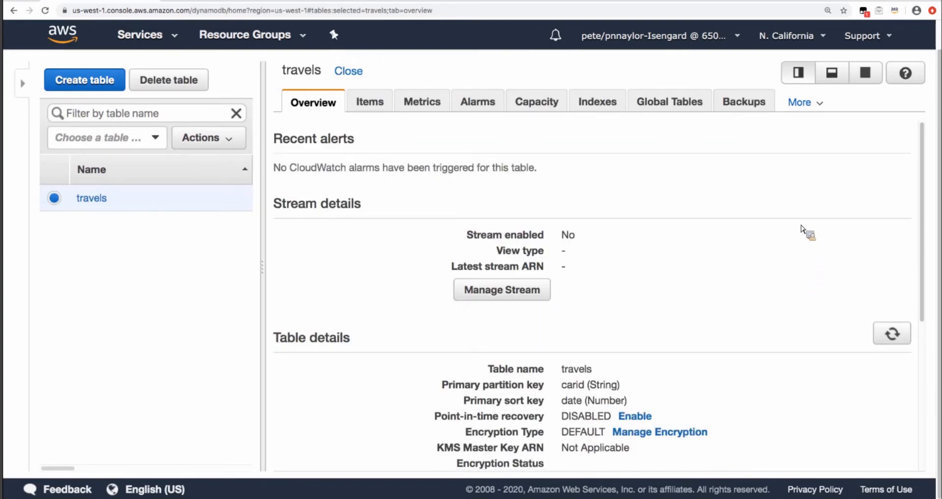
# - Review the travels table's overview, including its stream details, keys, encryption, capacity mode, item count and ARN
pyautogui.scroll(-1, 813, 251)
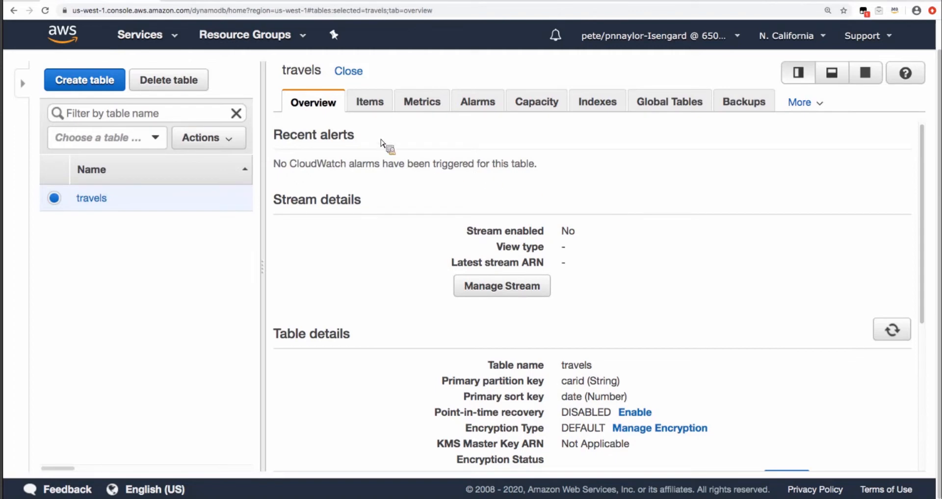
pyautogui.scroll(-1, 770, 339)
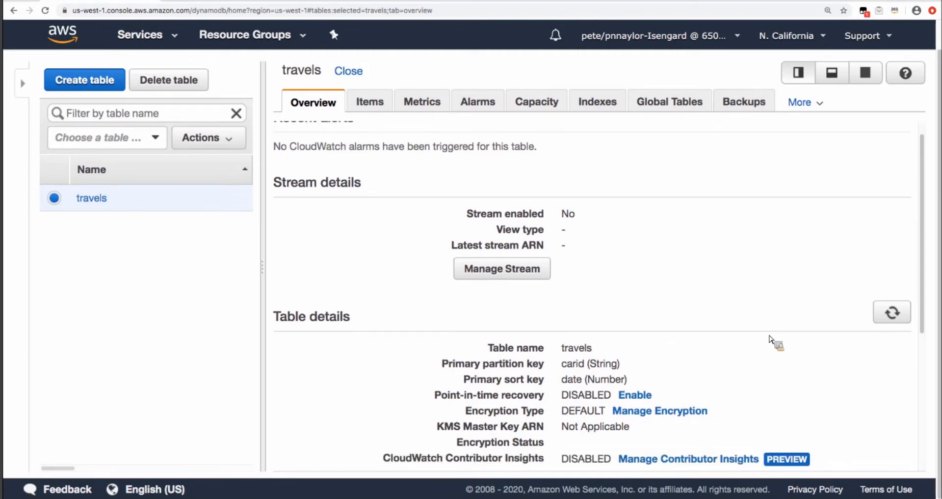
pyautogui.scroll(-2, 772, 339)
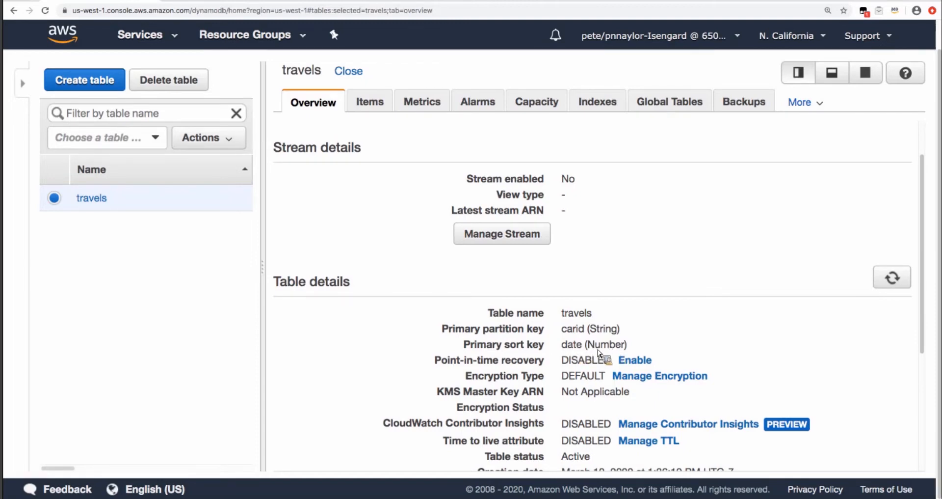
pyautogui.scroll(-3, 747, 332)
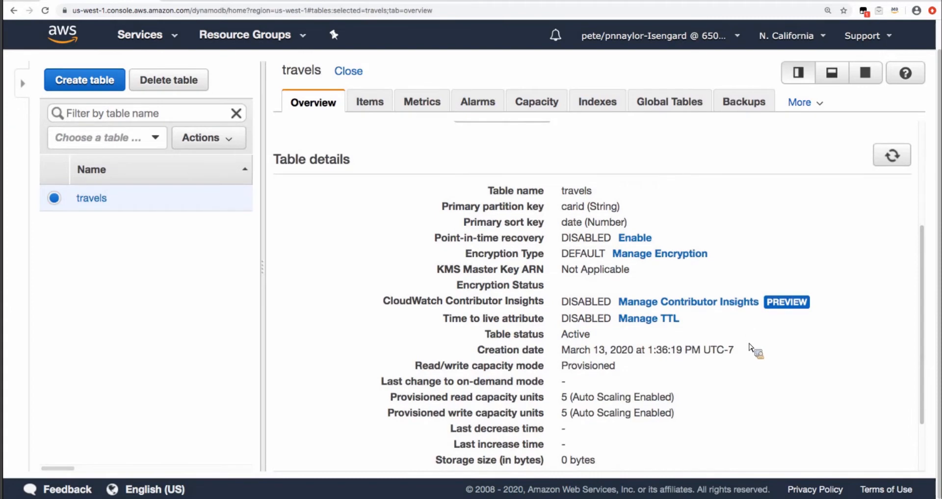
pyautogui.scroll(-2, 751, 344)
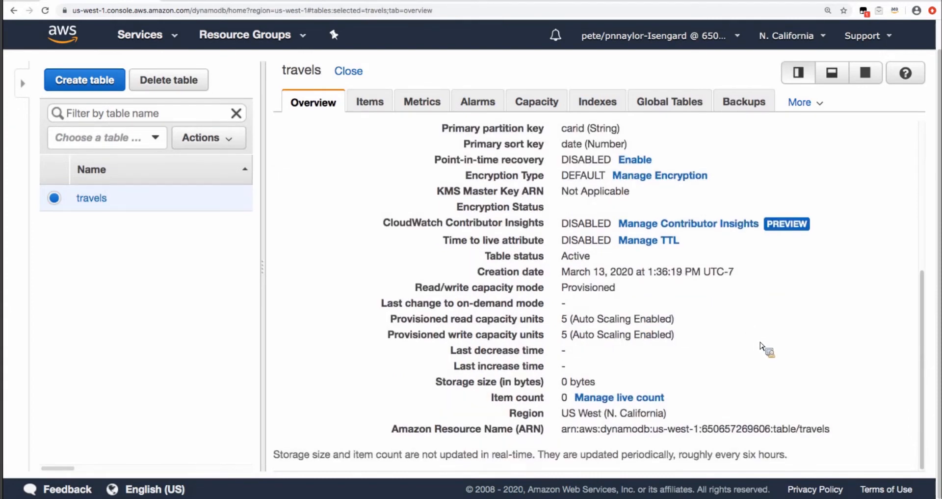
pyautogui.scroll(6, 761, 347)
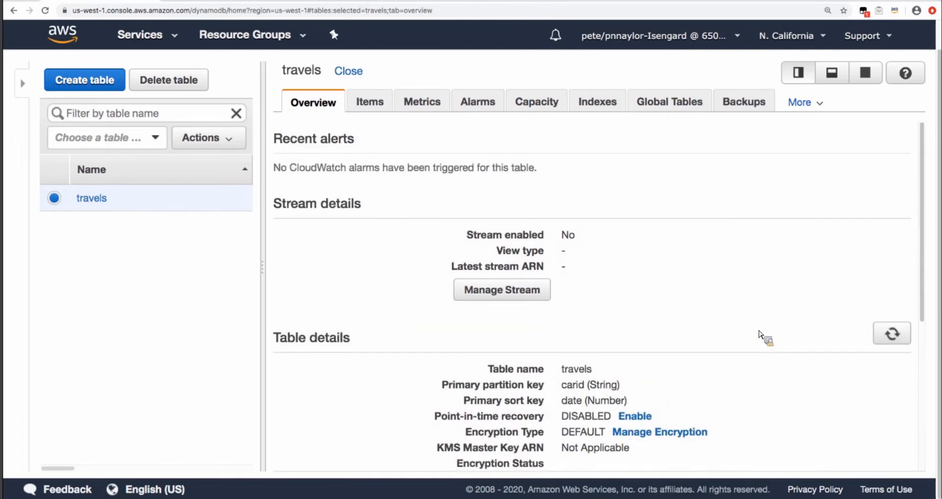
pyautogui.scroll(1, 759, 336)
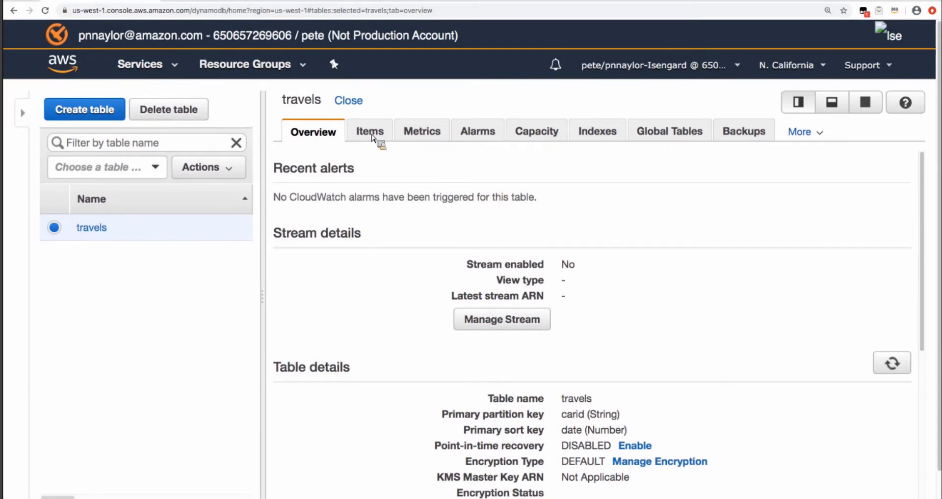
# - Show the items of the travels table and widen the details pane over the table list
pyautogui.click(372, 138)
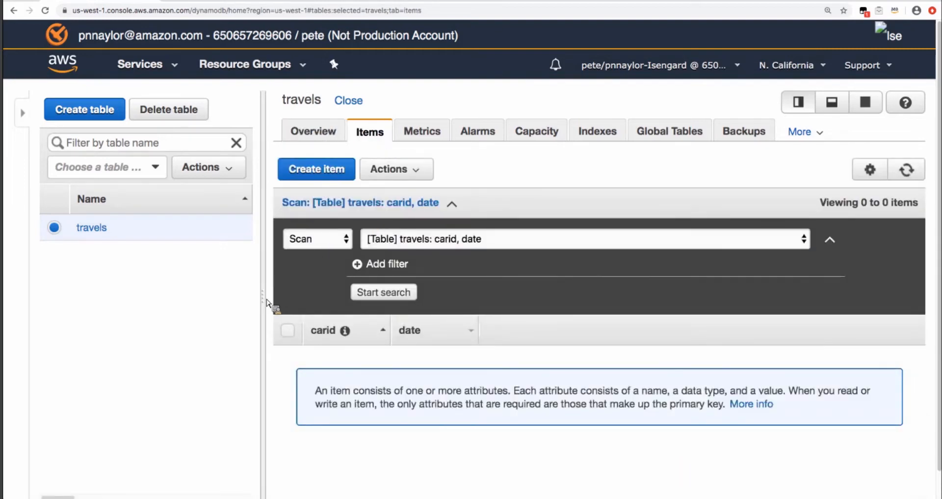
pyautogui.moveTo(264, 300); pyautogui.dragTo(42, 300)
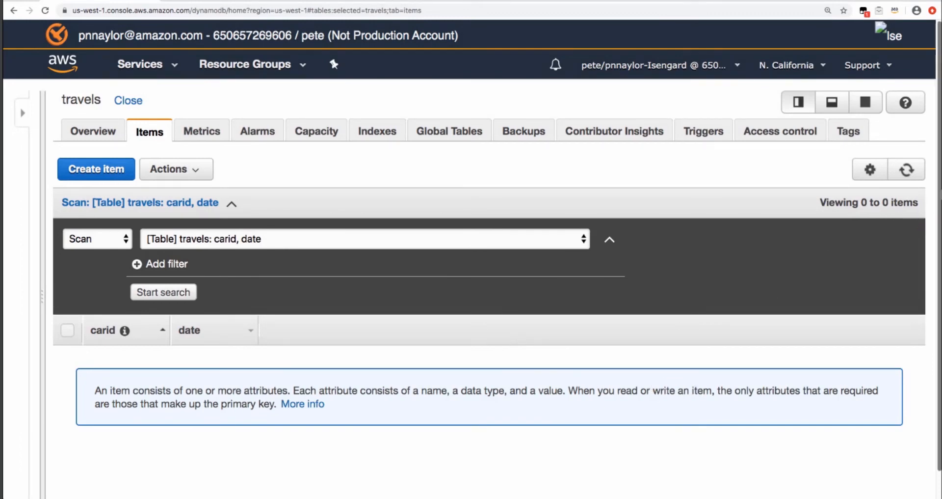
pyautogui.scroll(-2, 921, 215)
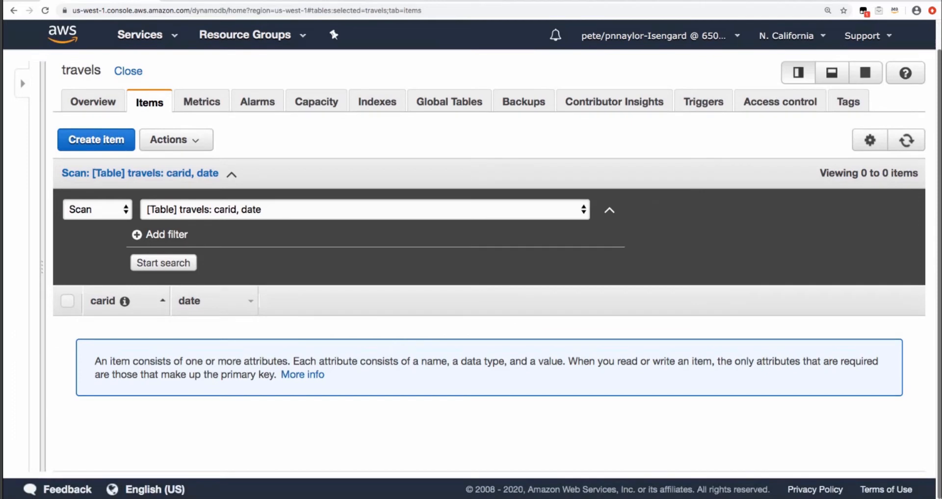
pyautogui.scroll(2, 472, 259)
pyautogui.scroll(-2, 810, 362)
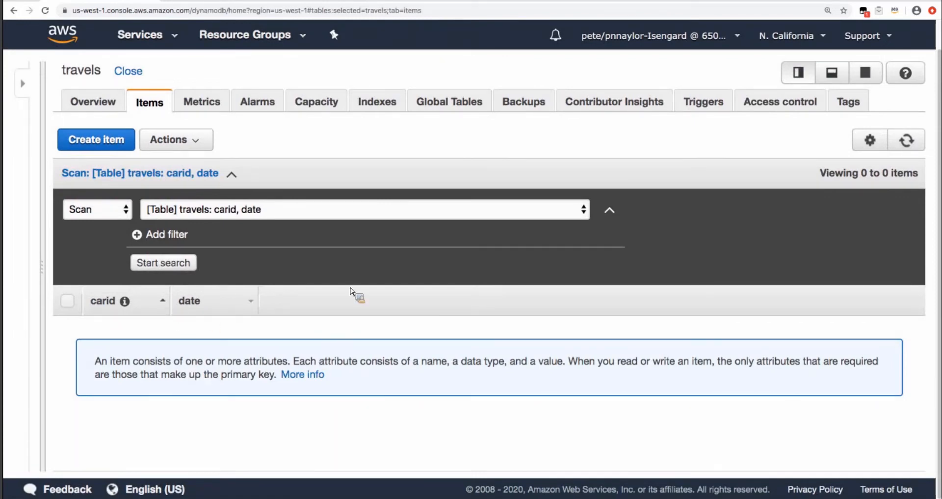
# - Start a new item in the travels table with carid car1 and date 20191006
pyautogui.click(113, 142)
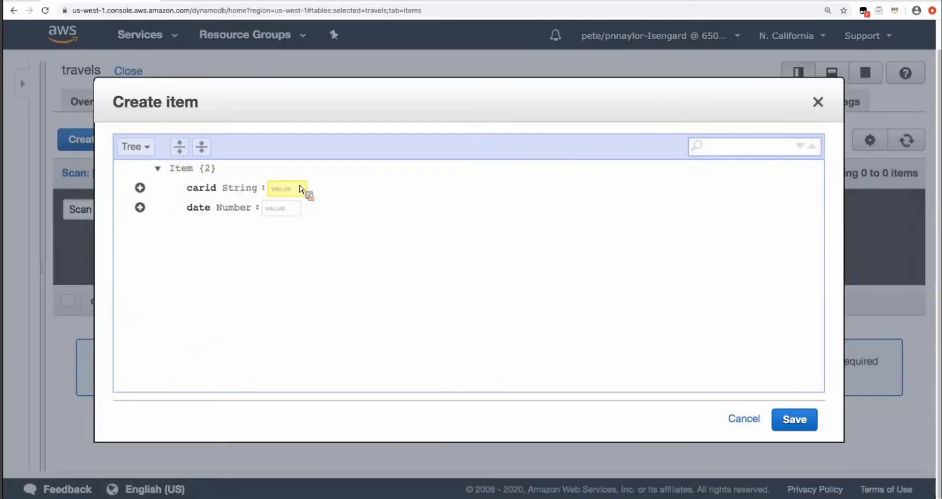
pyautogui.click(296, 189)
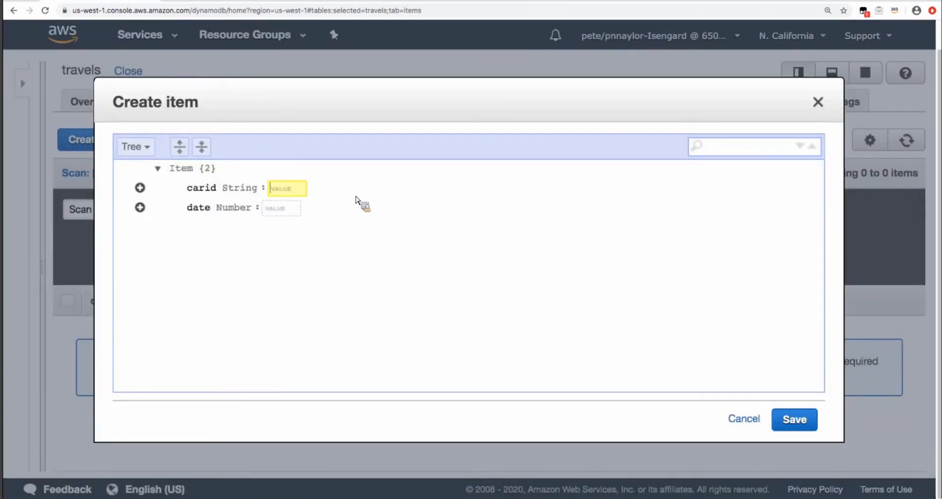
pyautogui.write('car1')
pyautogui.click(292, 213)
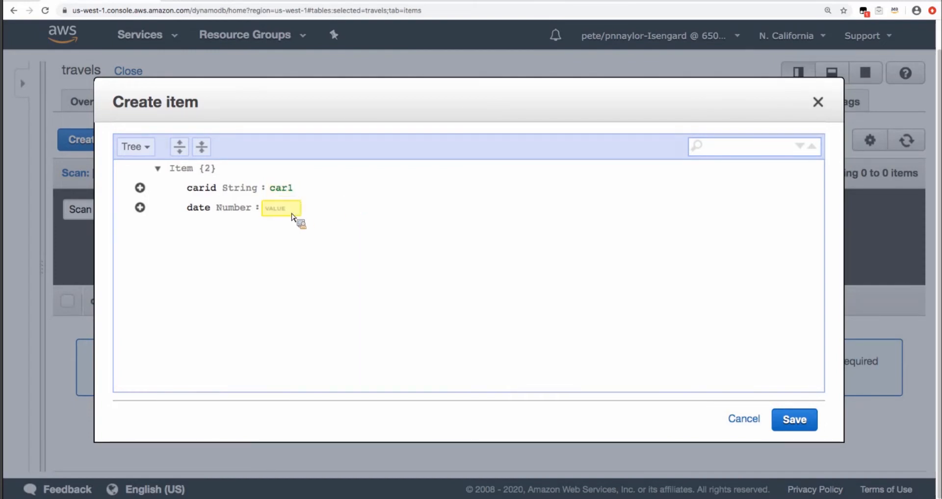
pyautogui.write('20191006')
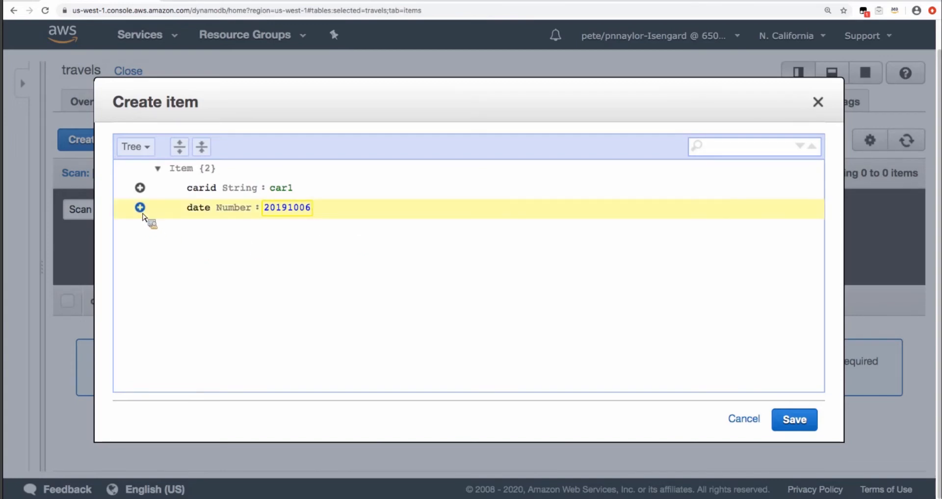
# - Append a Number attribute named miles with the value 17 to the car1 item and save the item
pyautogui.click(139, 207)
pyautogui.press('Escape')
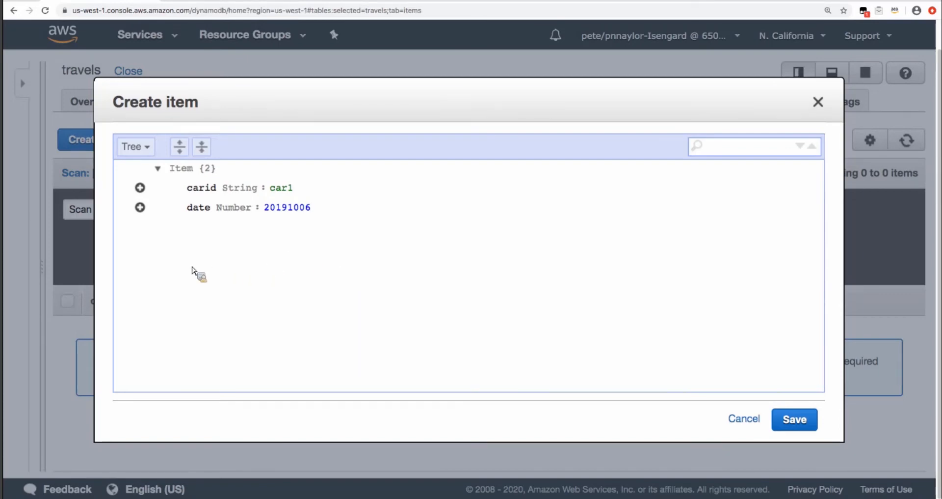
pyautogui.click(140, 207)
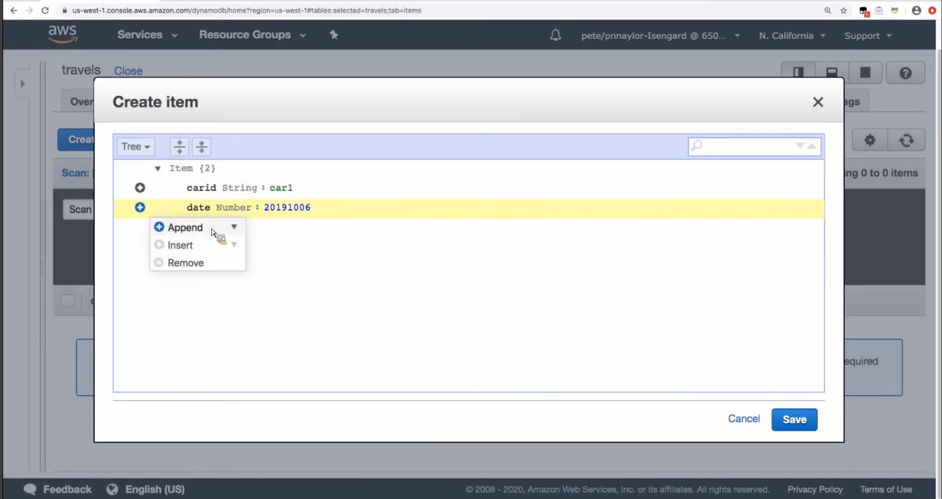
pyautogui.moveTo(214, 231)
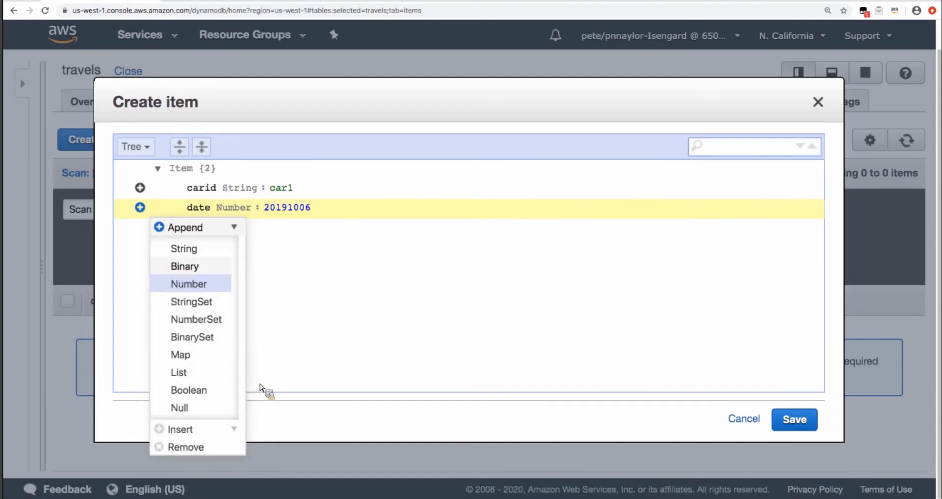
pyautogui.click(201, 284)
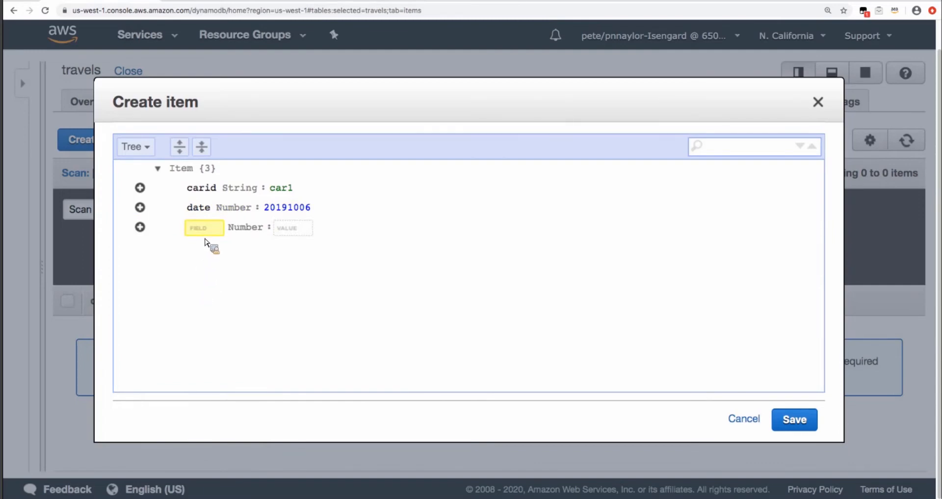
pyautogui.write('miles')
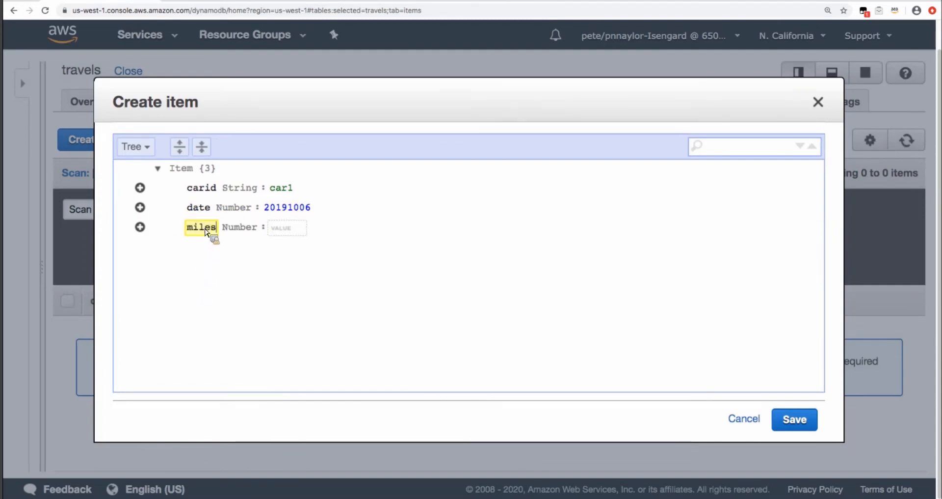
pyautogui.click(289, 232)
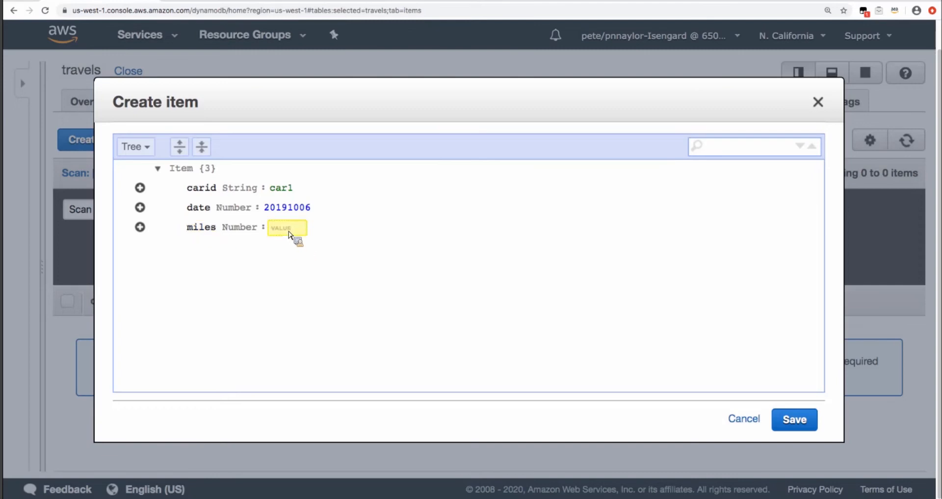
pyautogui.write('17')
pyautogui.click(796, 420)
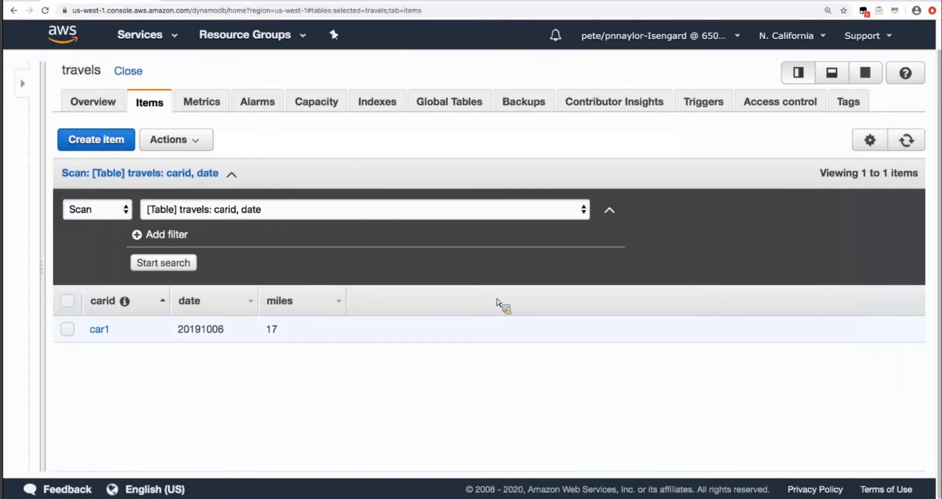
# - Start a second item in the travels table with carid car2 and date 20200107
pyautogui.click(110, 147)
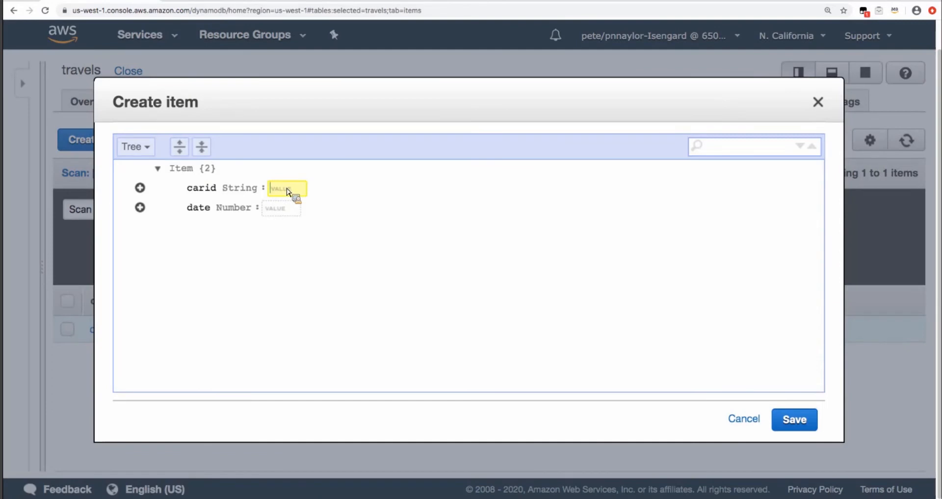
pyautogui.write('car2')
pyautogui.click(283, 209)
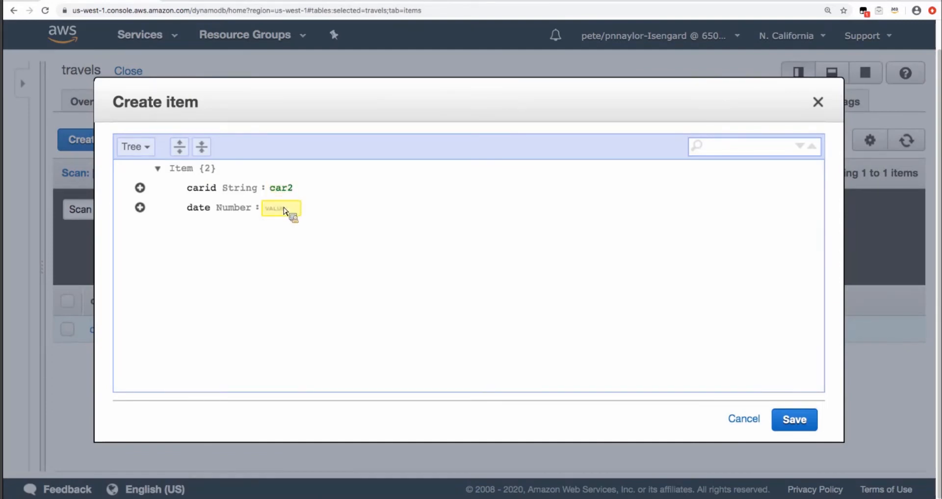
pyautogui.write('20200107')
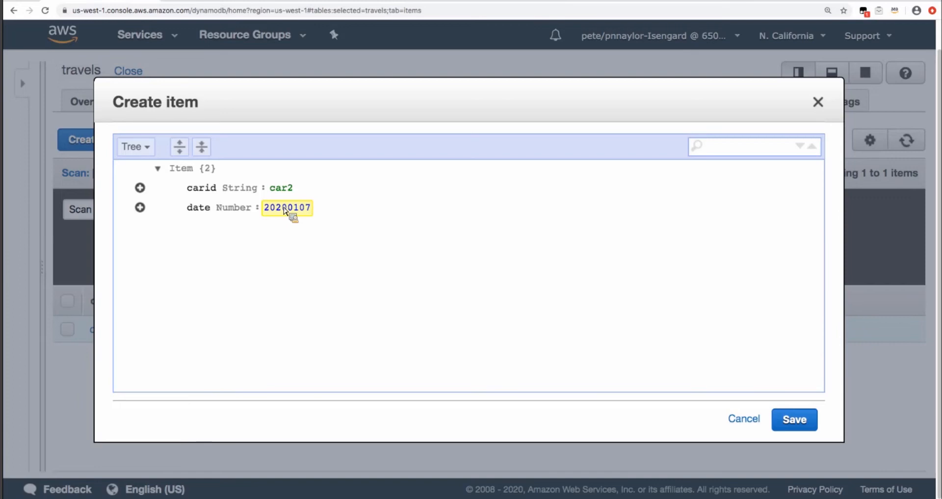
# - Append a Number attribute named miles with the value 12 to the car2 item and save the item
pyautogui.click(141, 208)
pyautogui.click(161, 229)
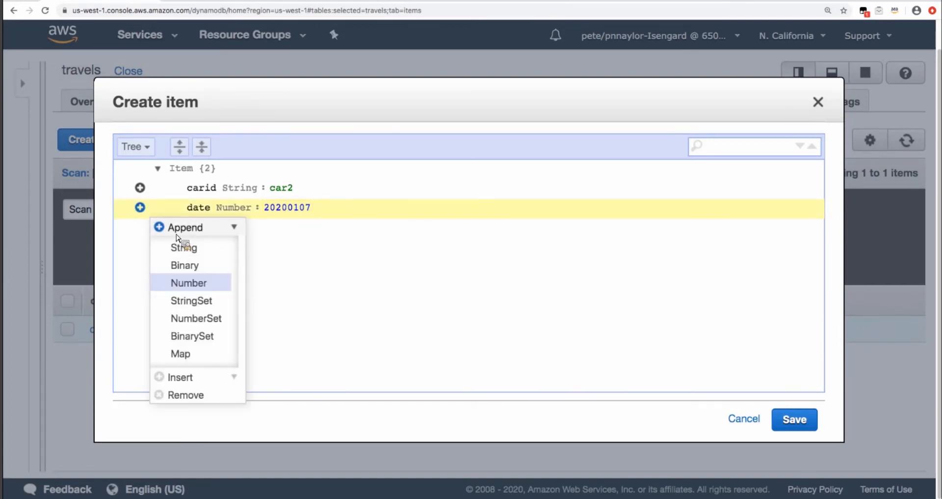
pyautogui.click(188, 283)
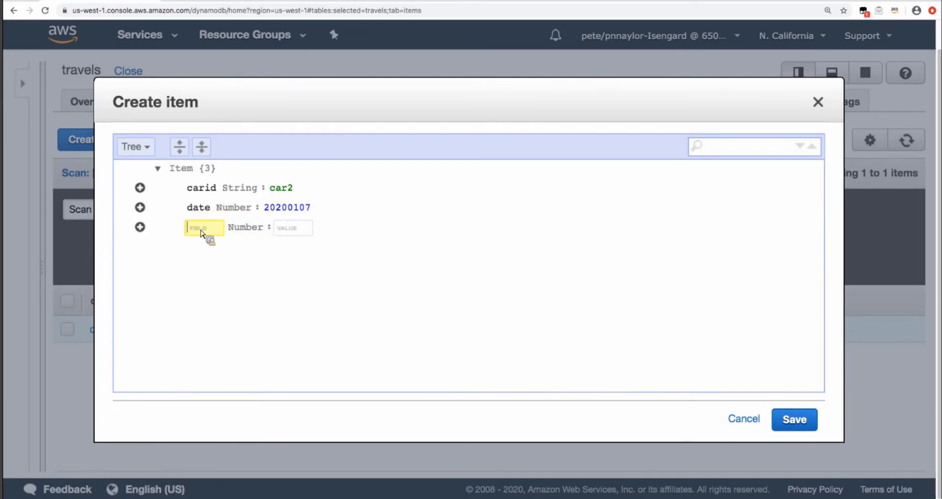
pyautogui.write('miles')
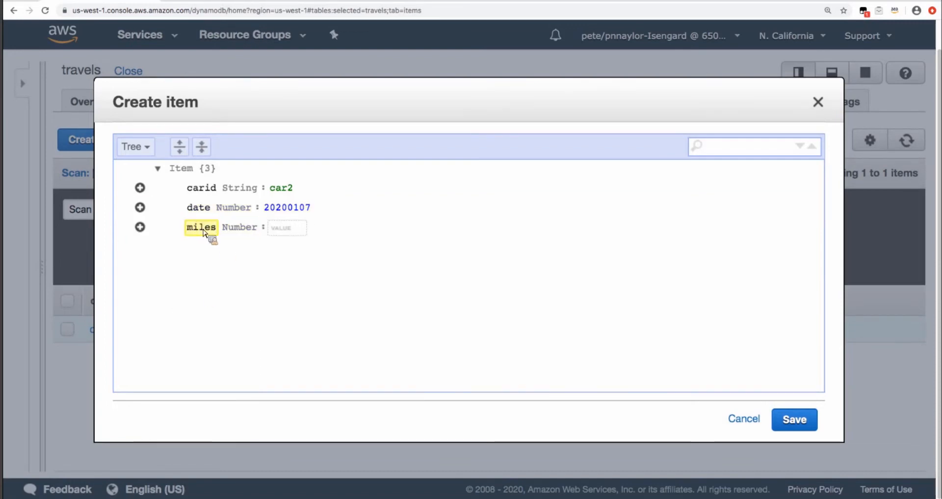
pyautogui.click(292, 231)
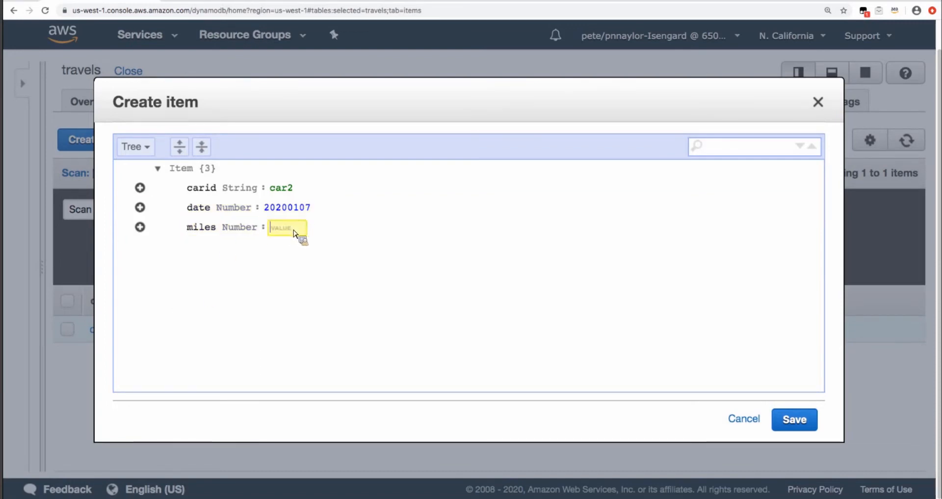
pyautogui.write('12')
pyautogui.click(787, 424)
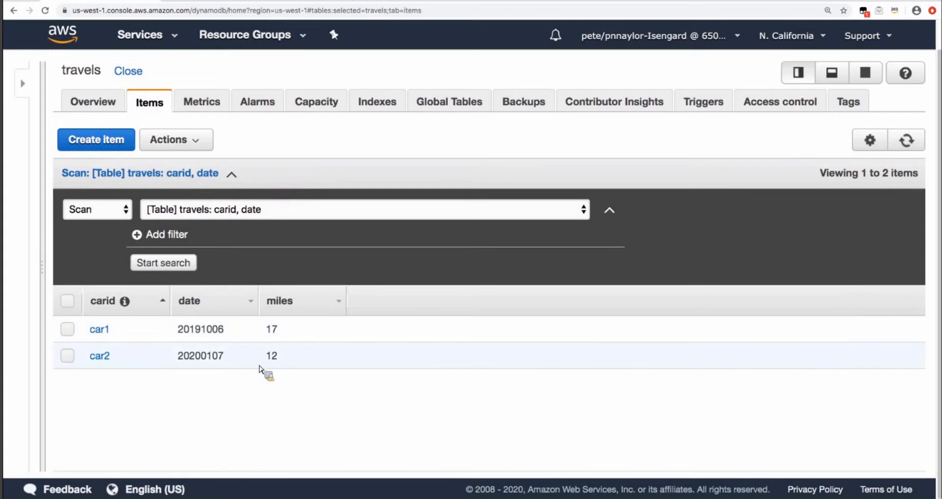
# - Start a new item in the travels table with carid car1 and date 20200101
pyautogui.click(121, 144)
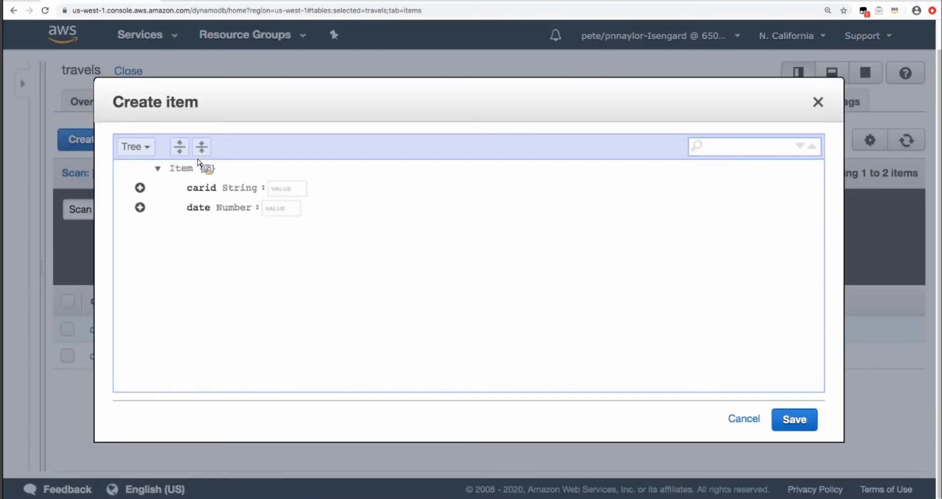
pyautogui.click(284, 190)
pyautogui.write('car1')
pyautogui.click(276, 207)
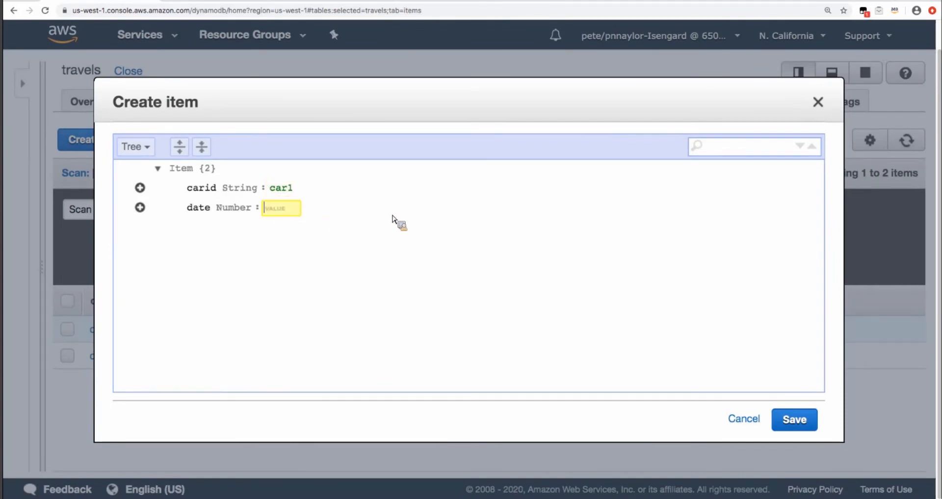
pyautogui.write('20200101')
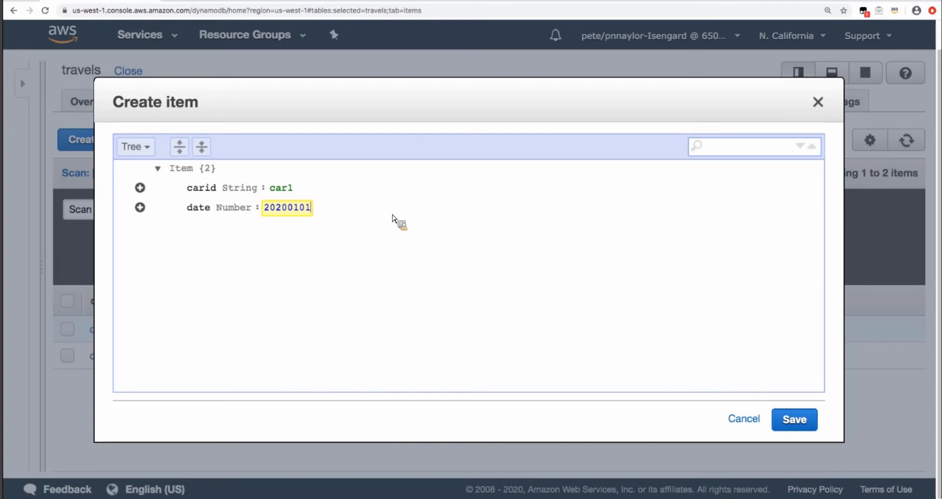
# - Append a Number attribute named miles with the value 2 to the new car1 item
pyautogui.click(139, 207)
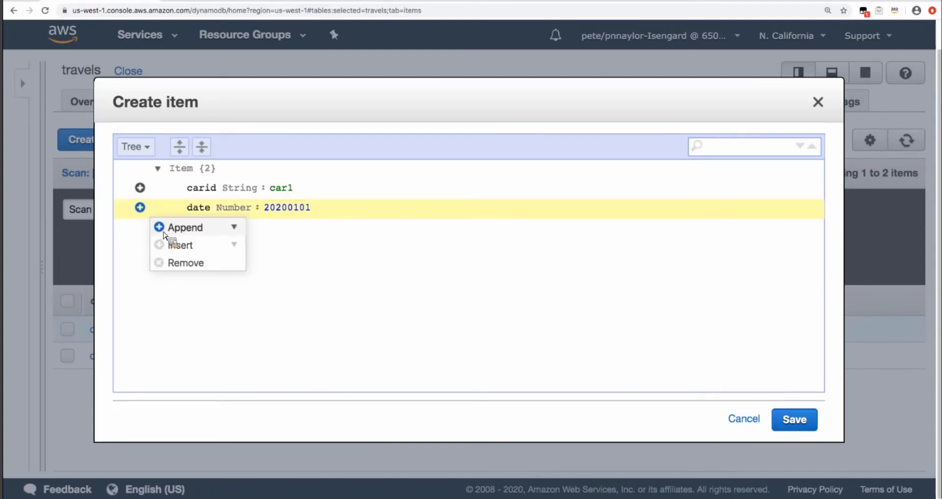
pyautogui.moveTo(163, 233)
pyautogui.click(185, 280)
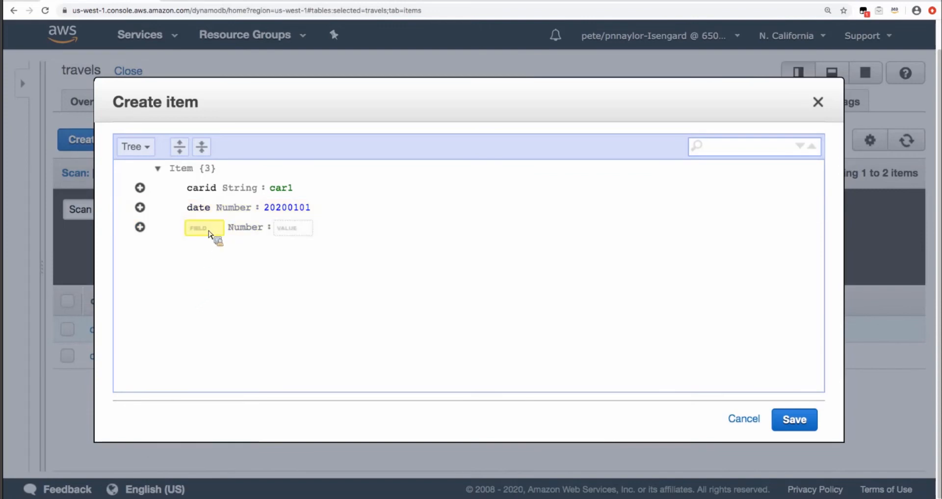
pyautogui.write('mile')
pyautogui.write('s')
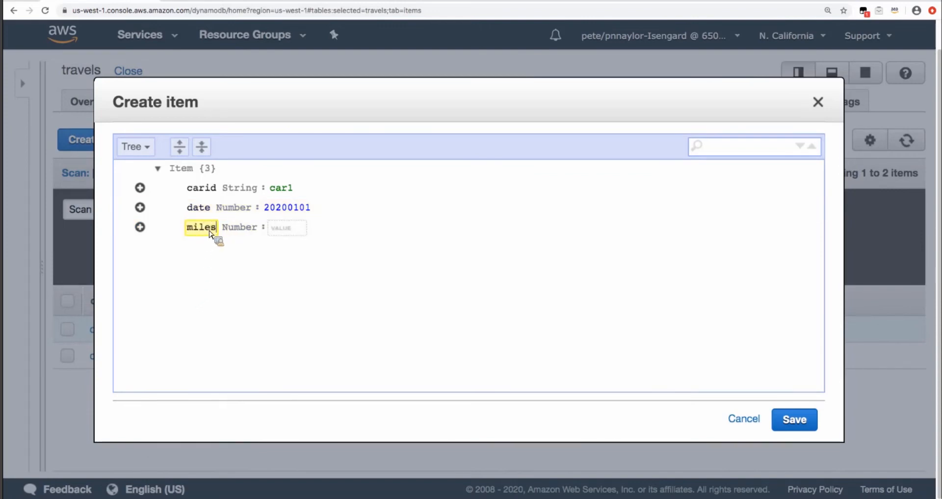
pyautogui.click(293, 230)
pyautogui.write('2')
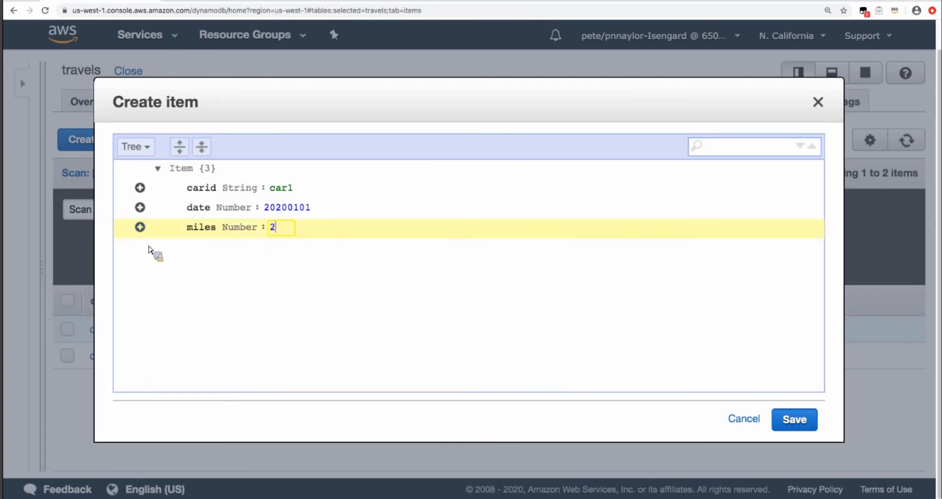
# - Append a String attribute named notes with the value "Forgot the holiday.", save the item, and widen the notes column in the item list
pyautogui.click(140, 226)
pyautogui.moveTo(191, 253)
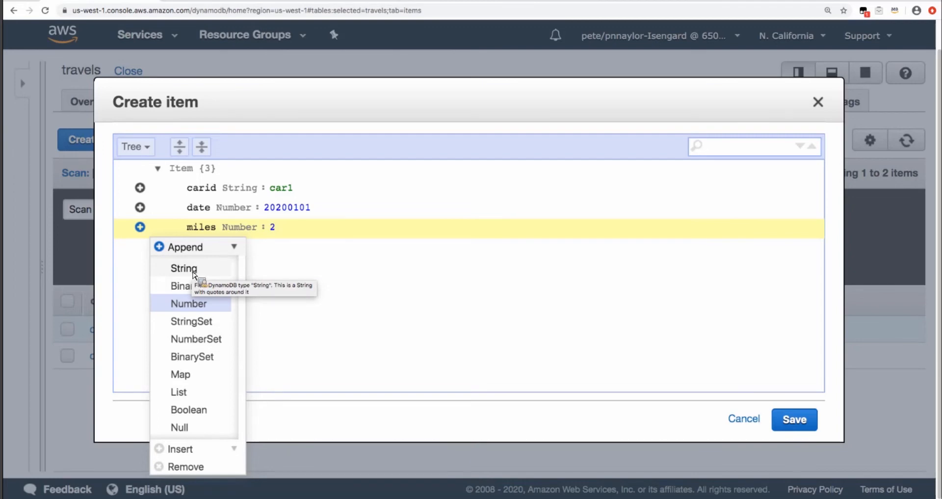
pyautogui.click(195, 272)
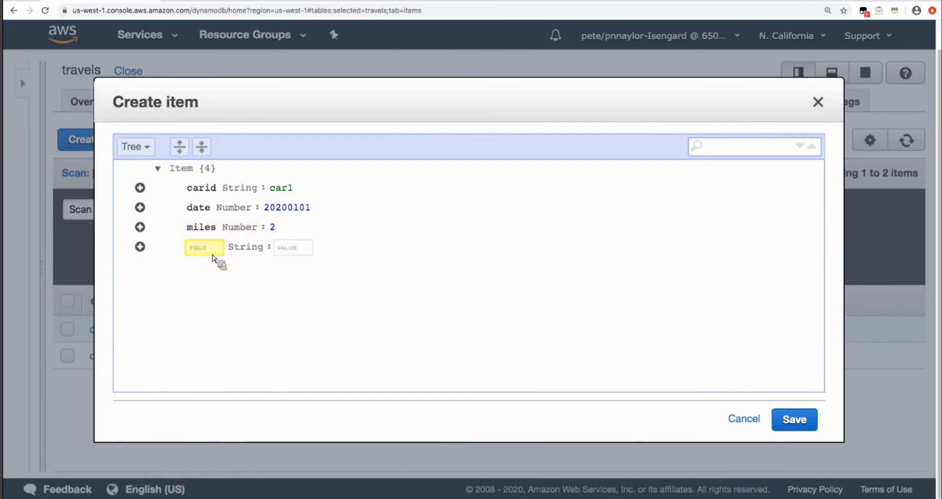
pyautogui.write('notes')
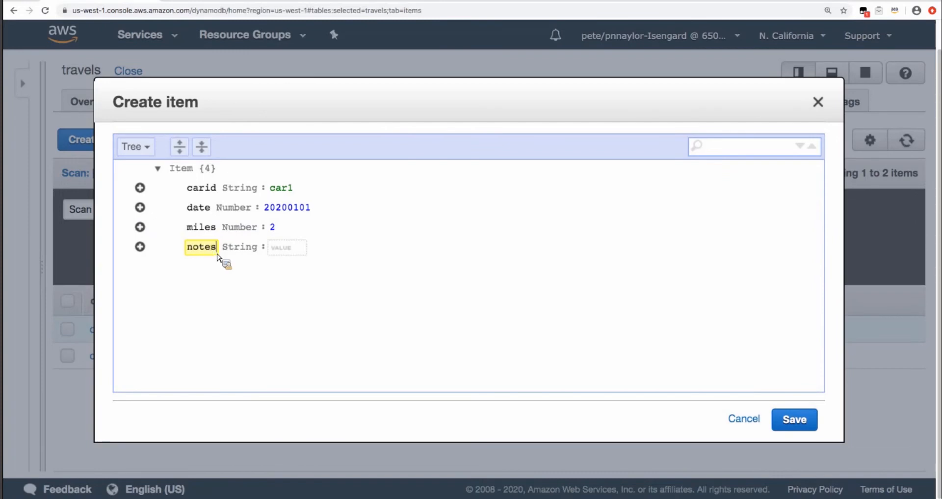
pyautogui.click(292, 247)
pyautogui.write('F')
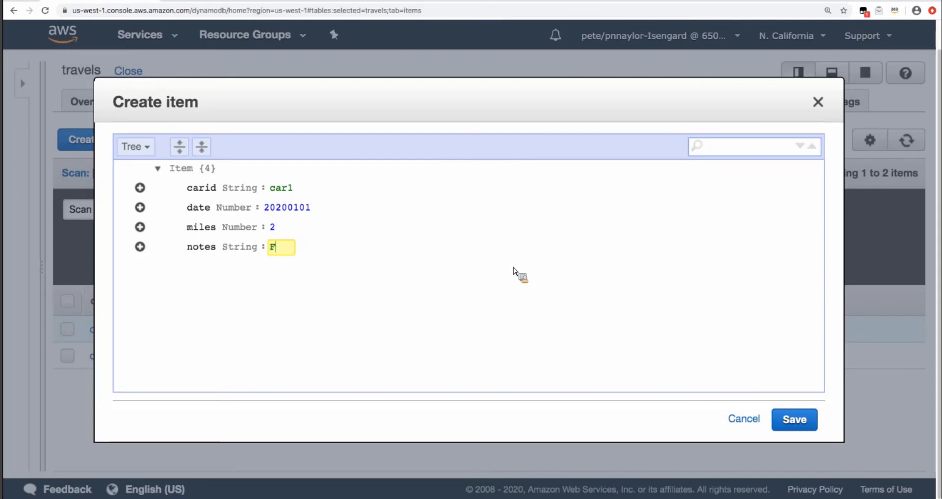
pyautogui.write('orgot')
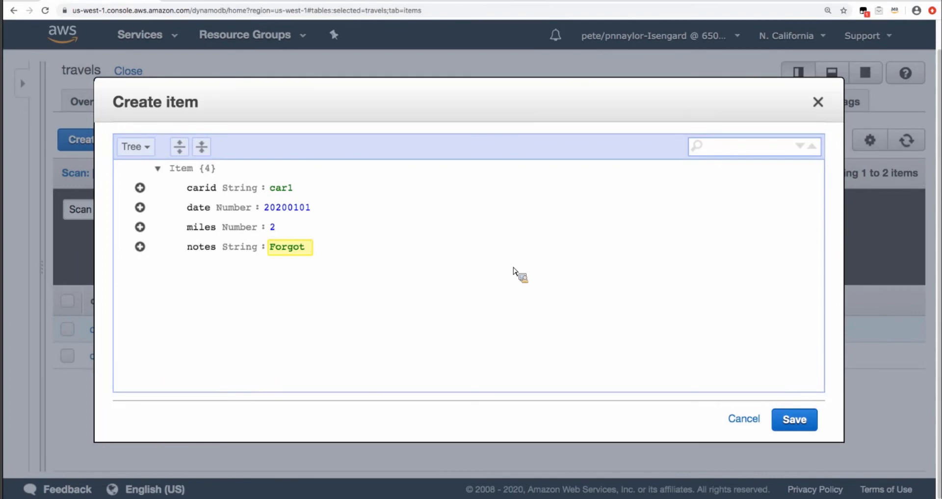
pyautogui.write('the holiday.')
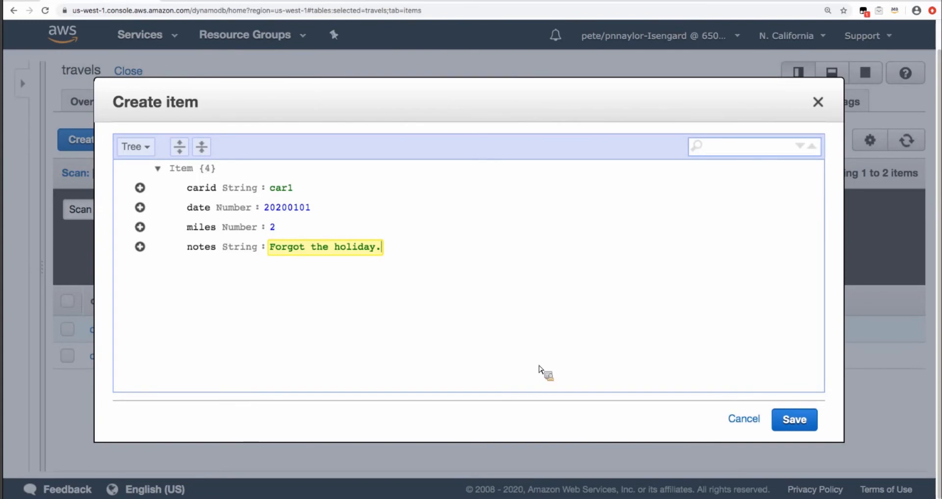
pyautogui.click(790, 422)
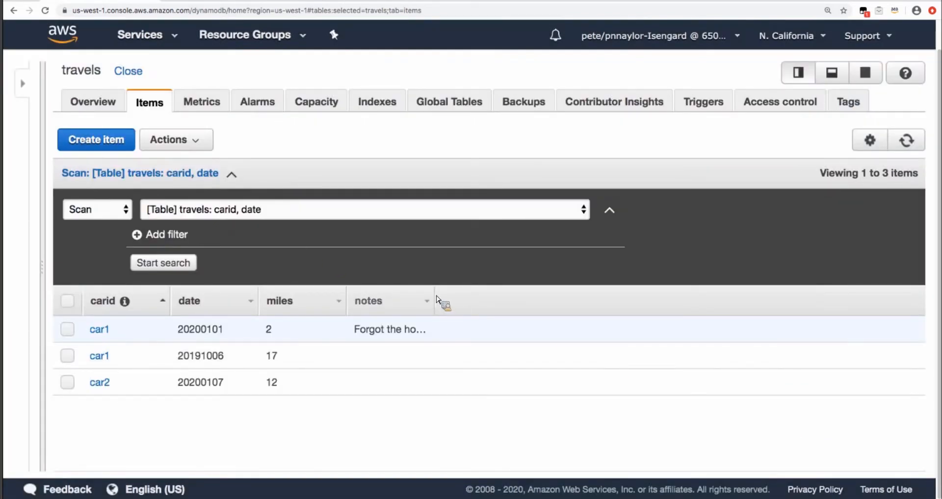
pyautogui.moveTo(438, 296); pyautogui.dragTo(496, 296)
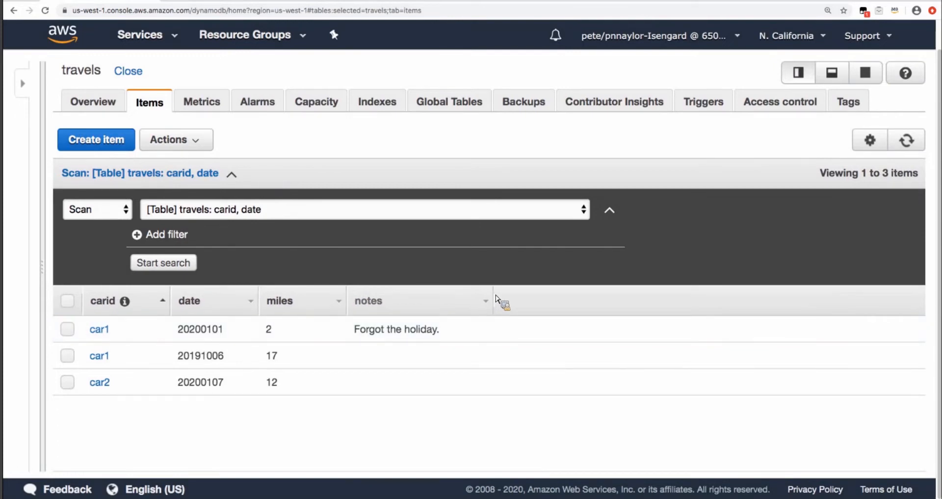
# - Start another item in the travels table with carid car1 and date 20200310
pyautogui.click(121, 140)
pyautogui.click(297, 192)
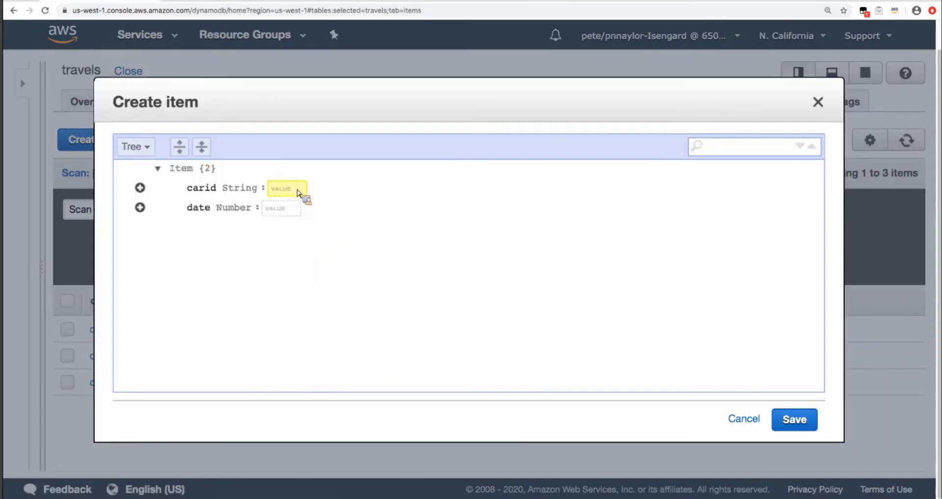
pyautogui.write('car1')
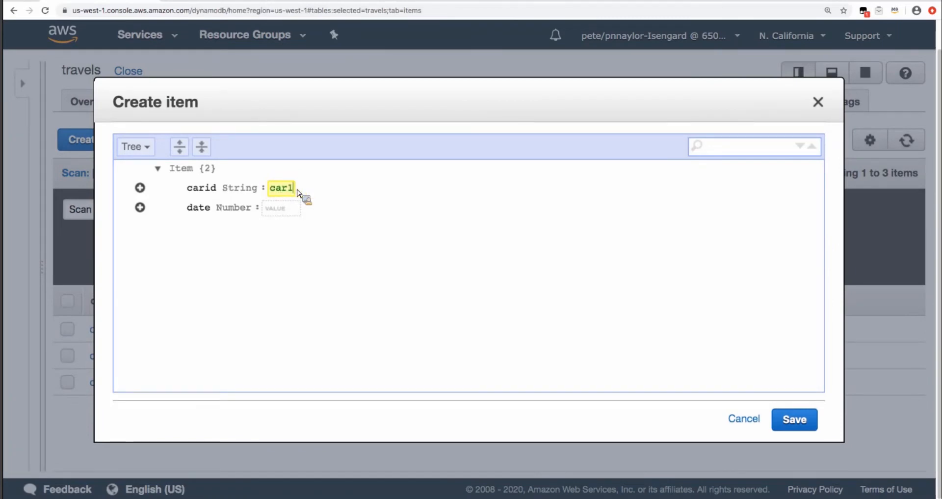
pyautogui.click(284, 212)
pyautogui.write('20')
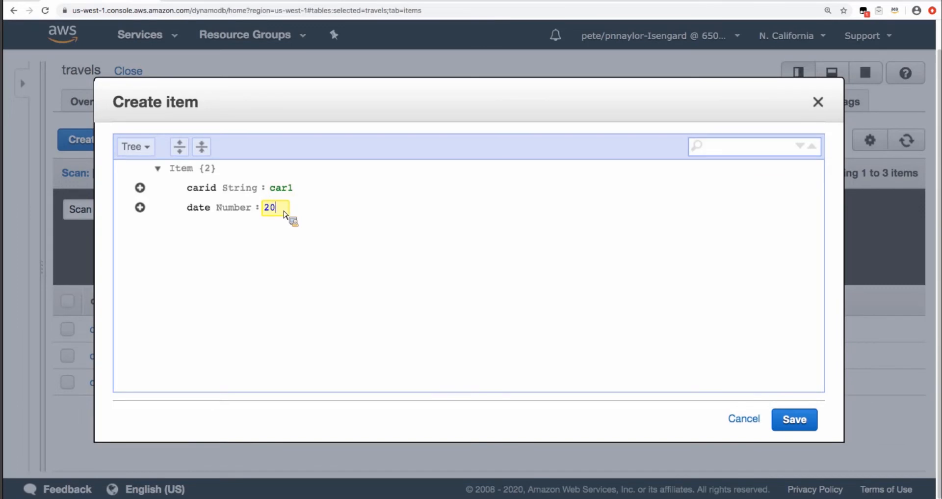
pyautogui.write('20310')
pyautogui.press('Left')
pyautogui.press('Left')
pyautogui.press('Left')
pyautogui.write('0')
# - Append a Number attribute named miles with the value 21 to the car1 item dated 20200310
pyautogui.click(140, 207)
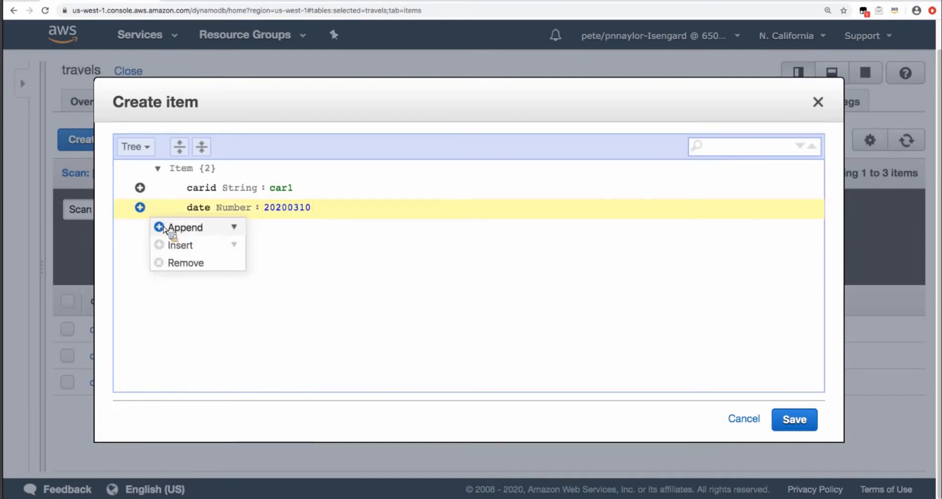
pyautogui.click(180, 231)
pyautogui.click(189, 284)
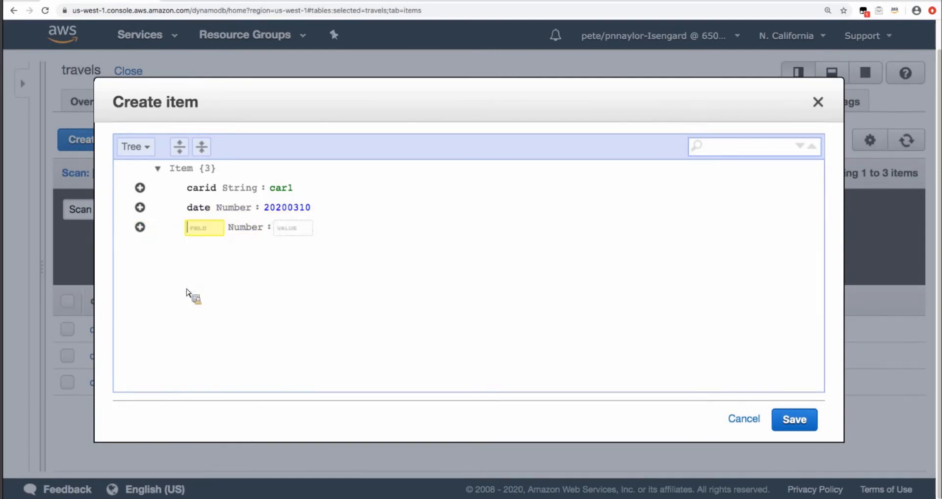
pyautogui.write('miles')
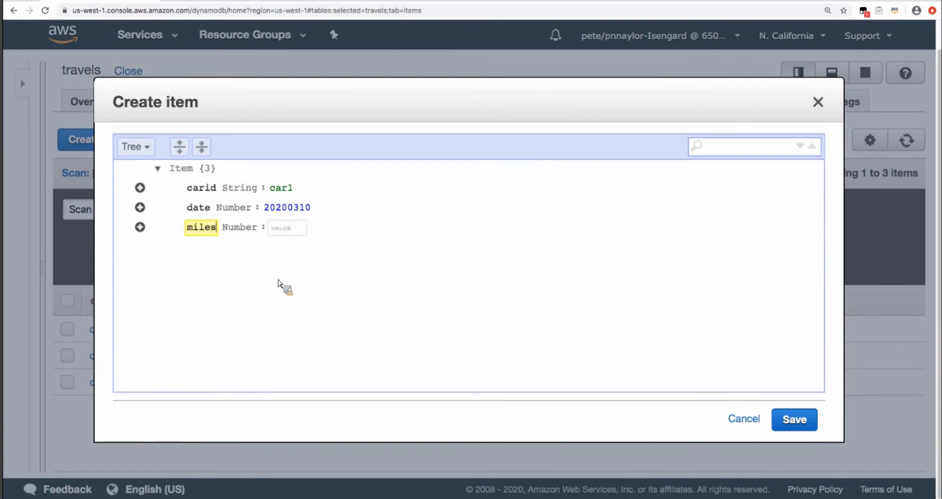
pyautogui.click(287, 229)
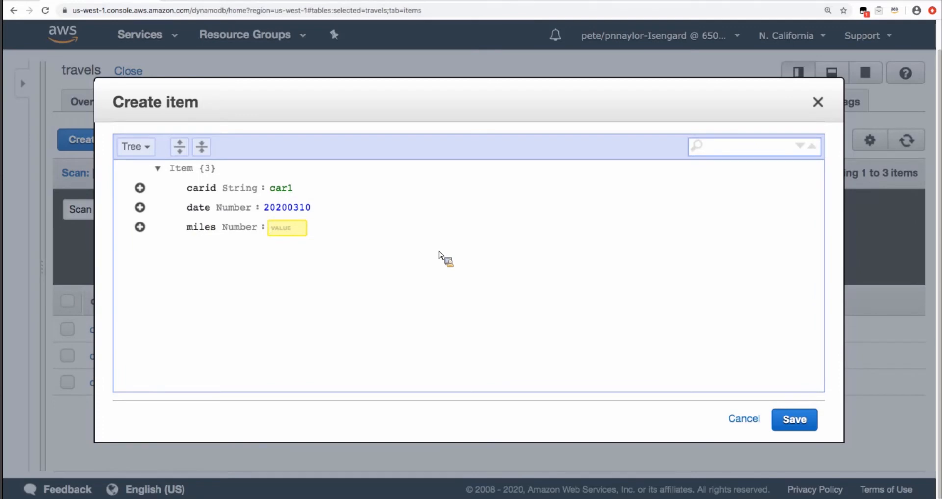
pyautogui.write('21')
# - Append a String attribute named notes with the value "Stopped at store." and save the item
pyautogui.click(140, 228)
pyautogui.click(179, 248)
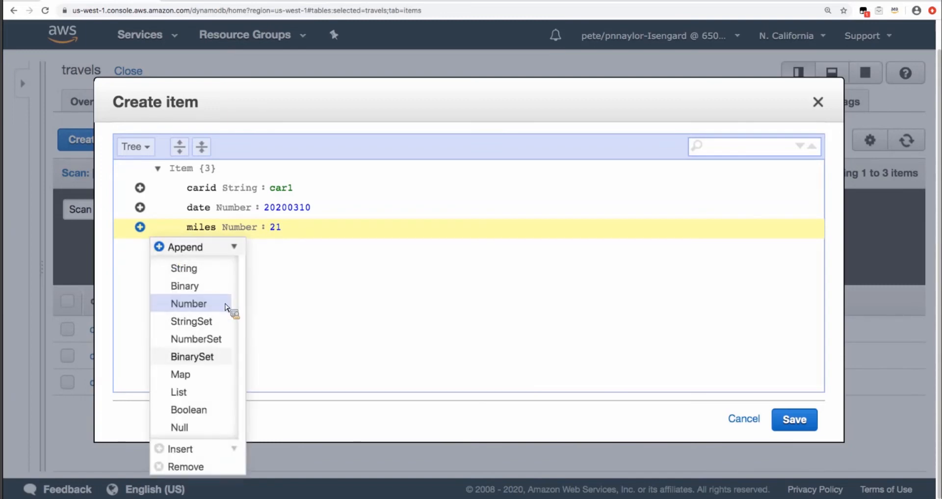
pyautogui.click(199, 271)
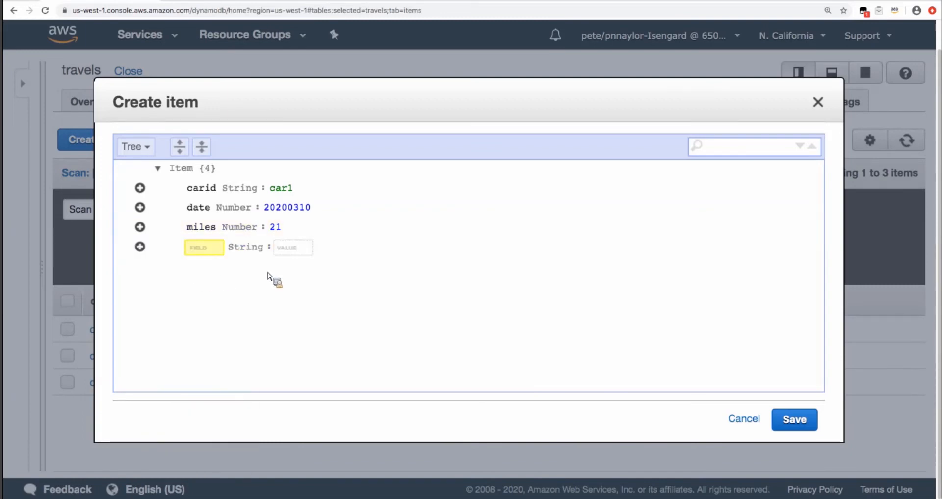
pyautogui.write('notes')
pyautogui.click(291, 251)
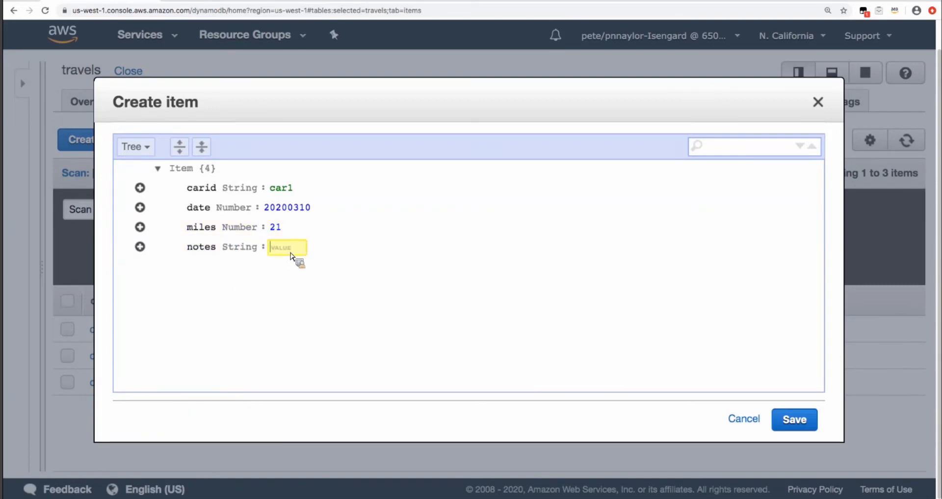
pyautogui.write('Stopp')
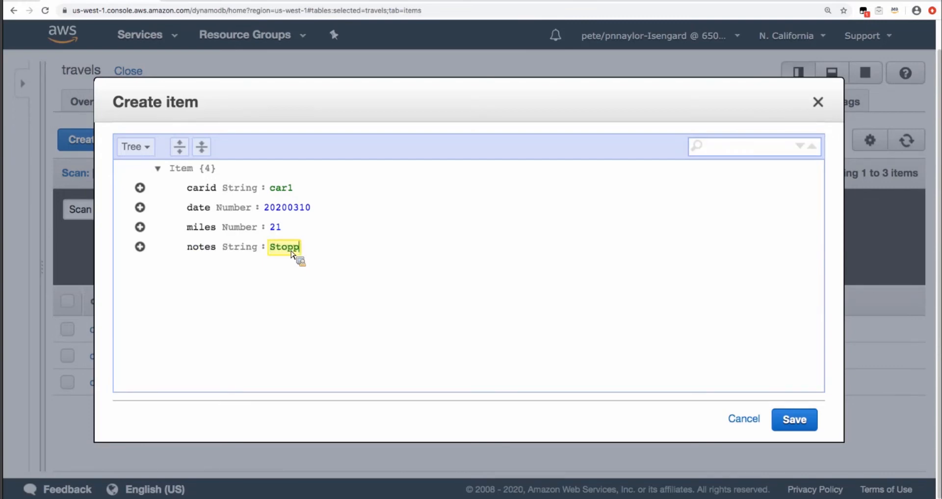
pyautogui.write('ed at store.')
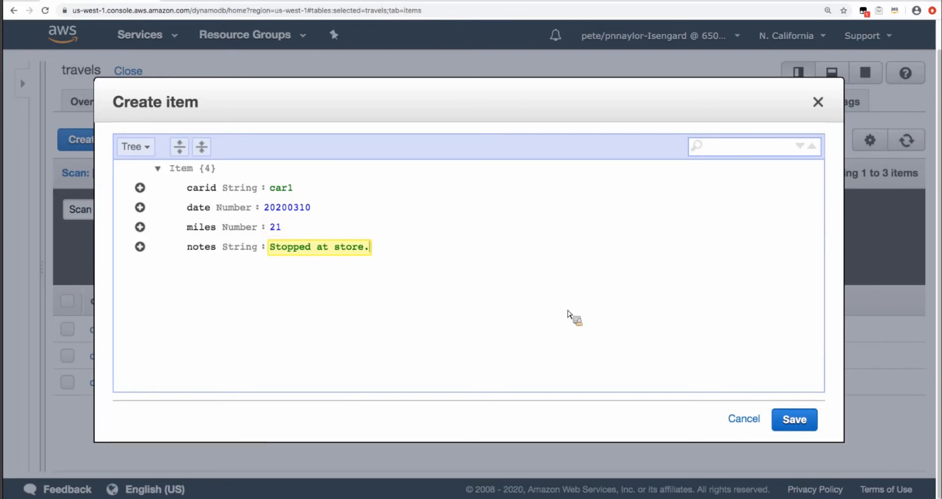
pyautogui.click(803, 429)
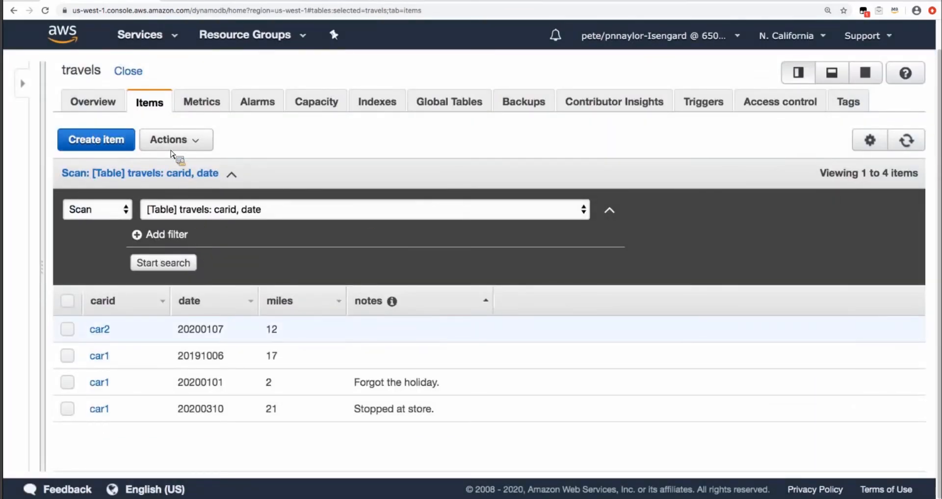
# - Start another item in the travels table with carid car2 and date 20200312
pyautogui.click(129, 146)
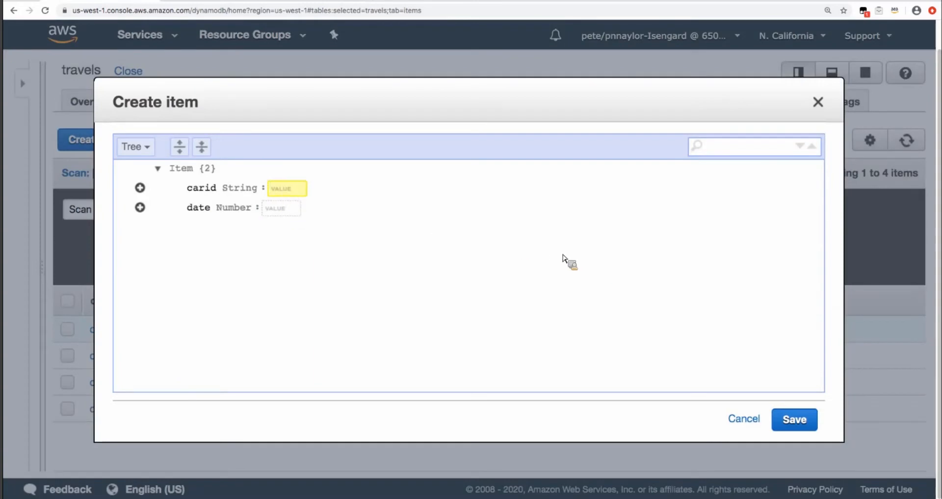
pyautogui.write('car2')
pyautogui.click(291, 211)
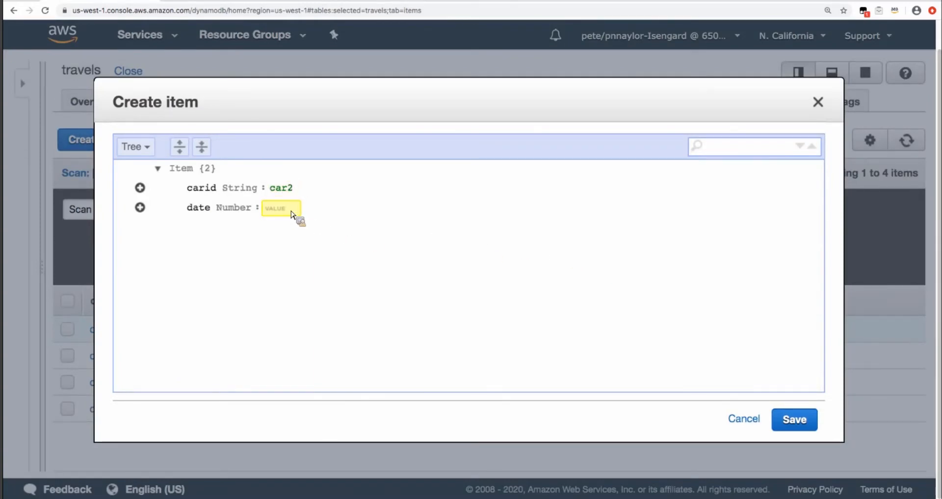
pyautogui.write('20200301')
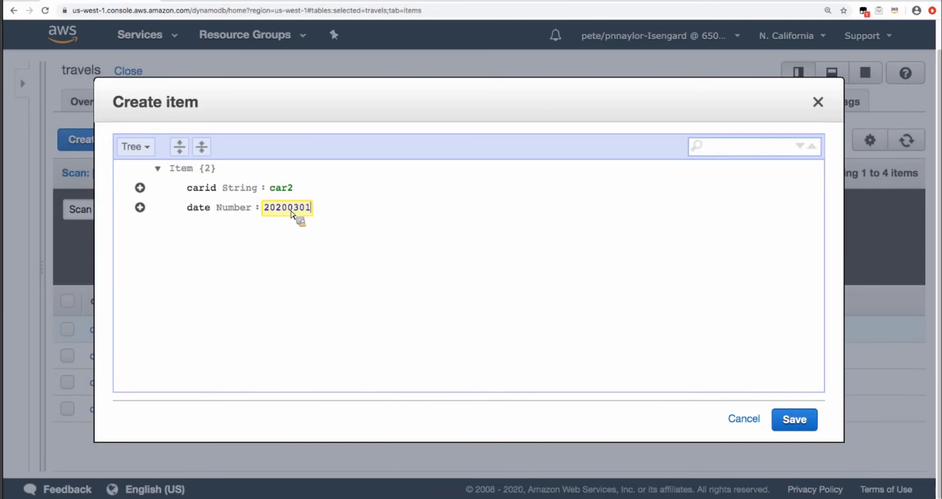
pyautogui.press('BackSpace')
pyautogui.press('BackSpace')
pyautogui.write('1')
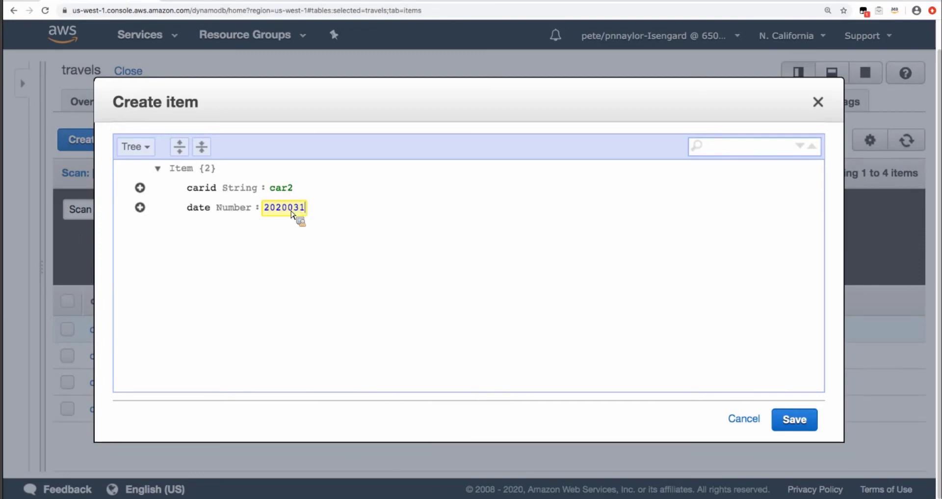
pyautogui.write('2')
# - Append a Number attribute named miles with the value 13 to the car2 item dated 20200312 and save the item
pyautogui.click(140, 207)
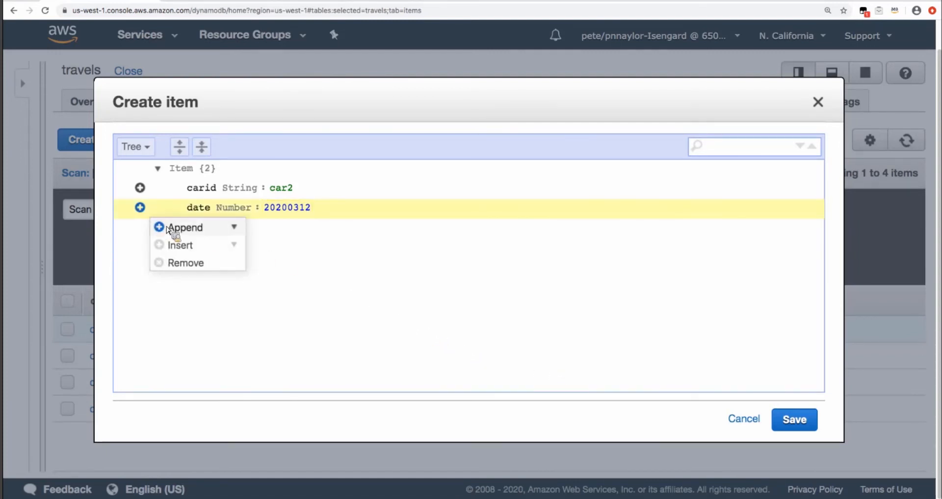
pyautogui.moveTo(169, 229)
pyautogui.click(199, 282)
pyautogui.write('m')
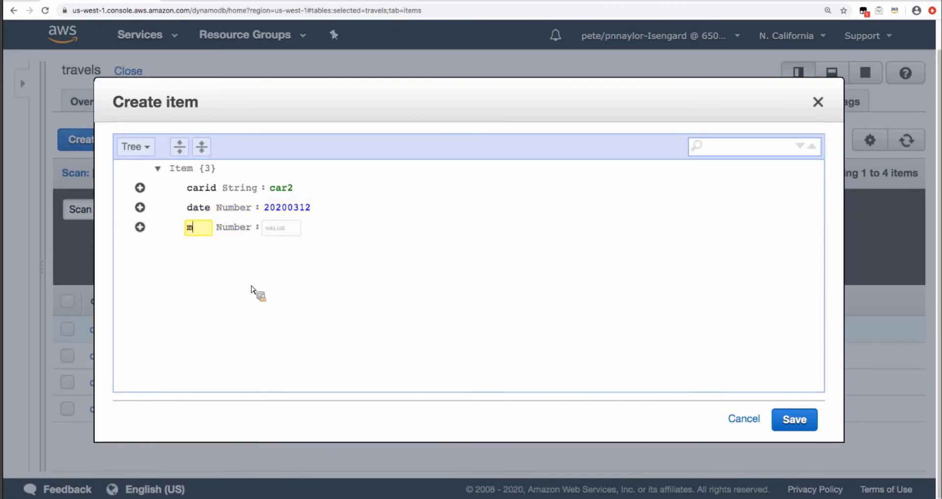
pyautogui.write('iles')
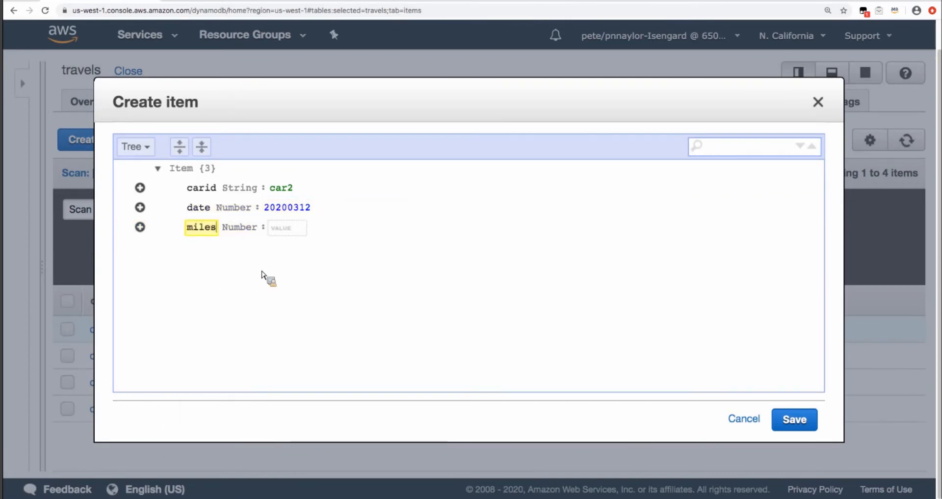
pyautogui.click(289, 232)
pyautogui.write('13')
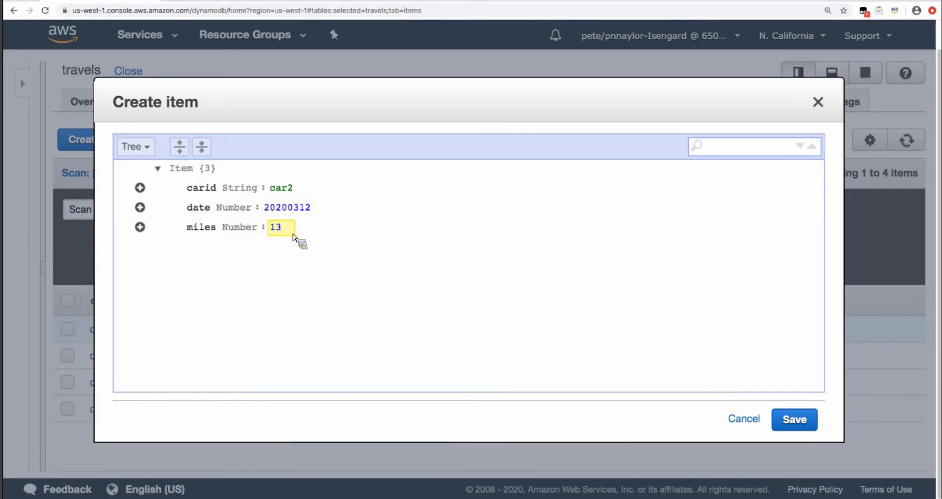
pyautogui.click(808, 425)
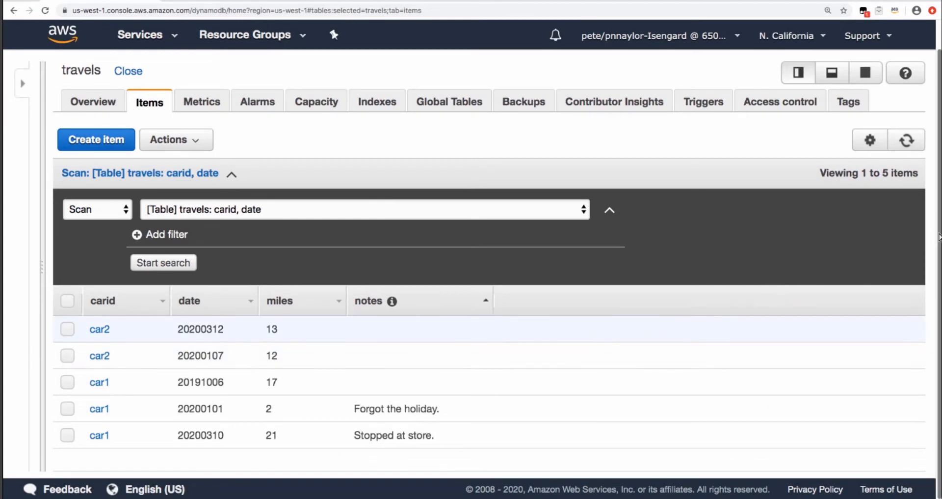
pyautogui.moveTo(940, 233); pyautogui.dragTo(941, 233)
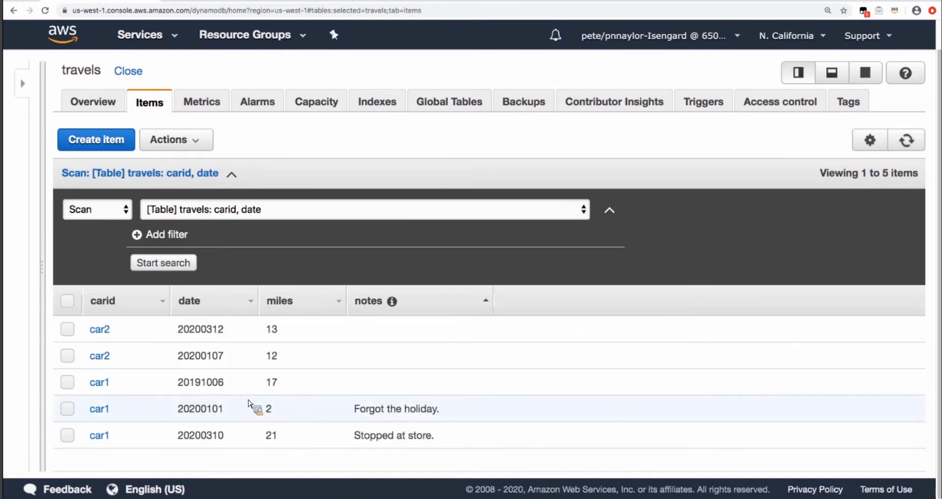
# - Switch the travels items search from Scan to Query and run it for partition key carid equal to car1
pyautogui.click(122, 212)
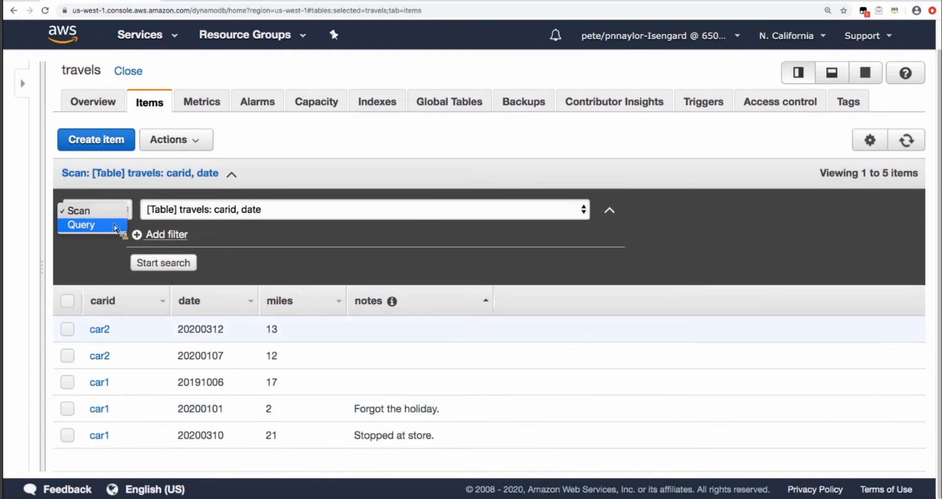
pyautogui.click(115, 226)
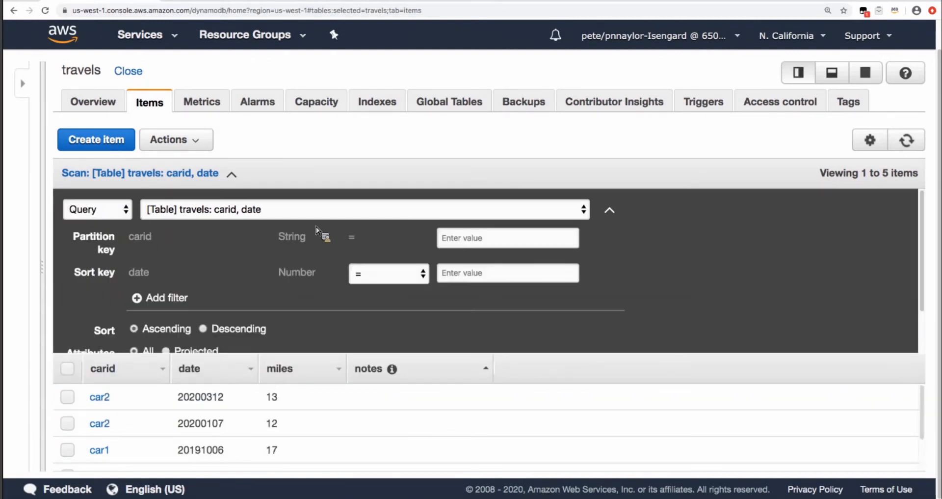
pyautogui.scroll(-1, 776, 266)
pyautogui.scroll(1, 776, 266)
pyautogui.click(471, 244)
pyautogui.write('car1')
pyautogui.scroll(-3, 412, 307)
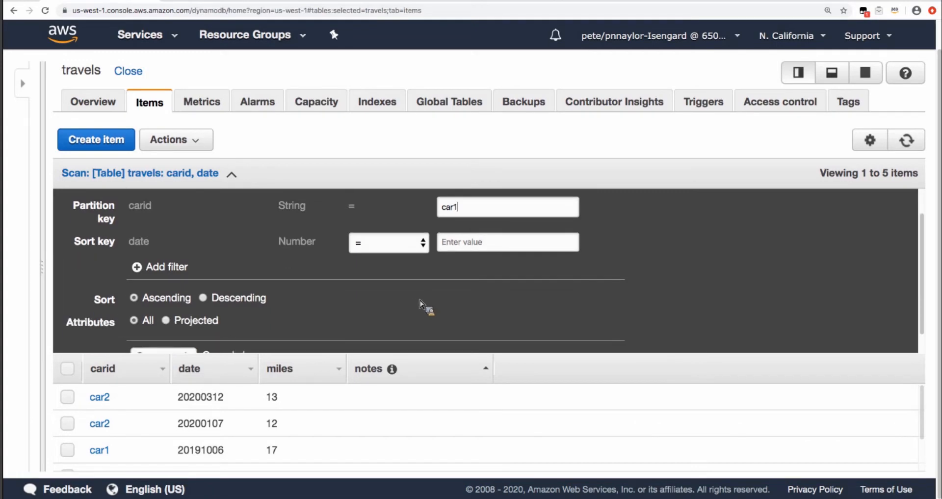
pyautogui.click(164, 338)
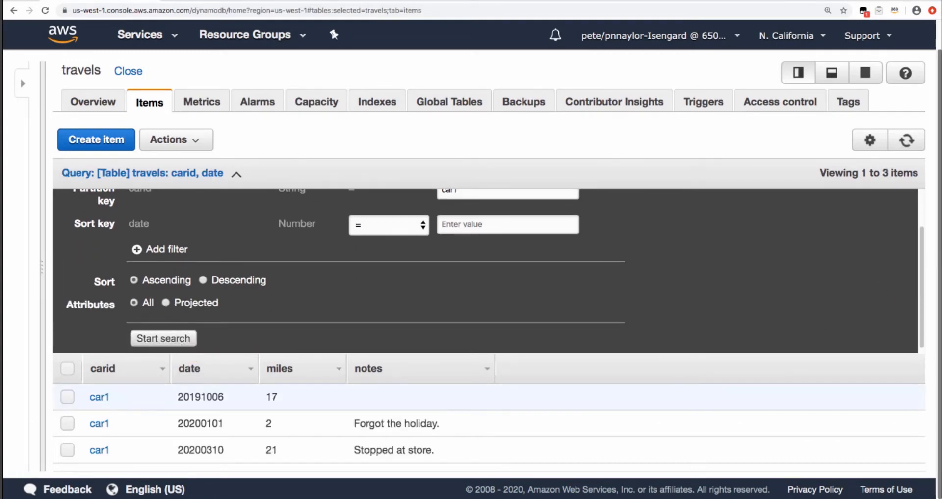
# - Rerun the car1 query with the results sorted in descending order
pyautogui.scroll(-1, 927, 265)
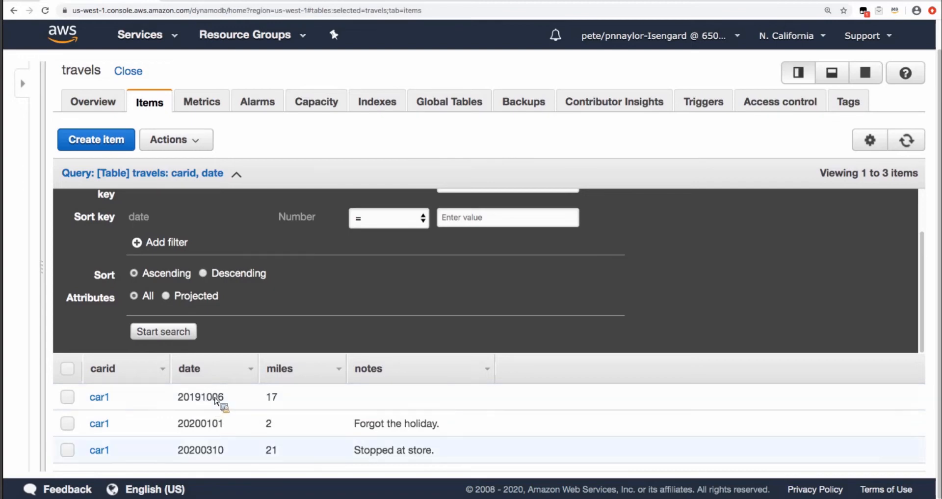
pyautogui.click(214, 274)
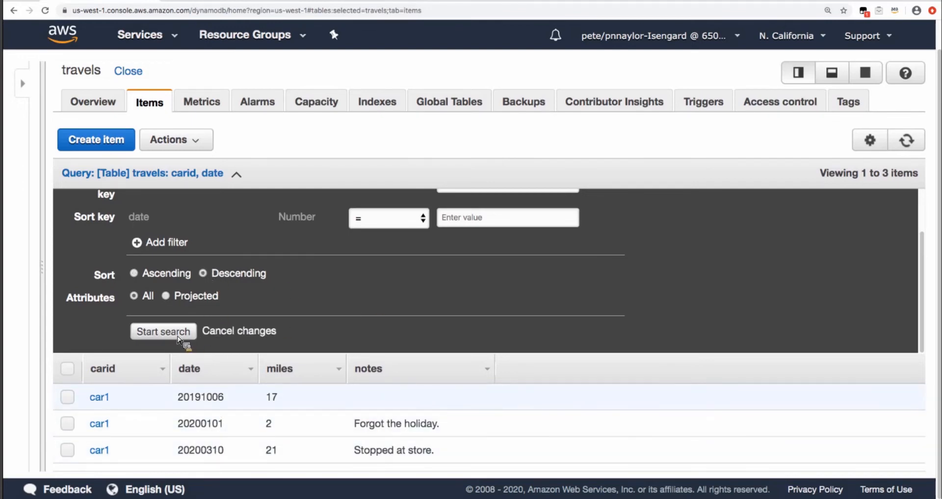
pyautogui.click(173, 334)
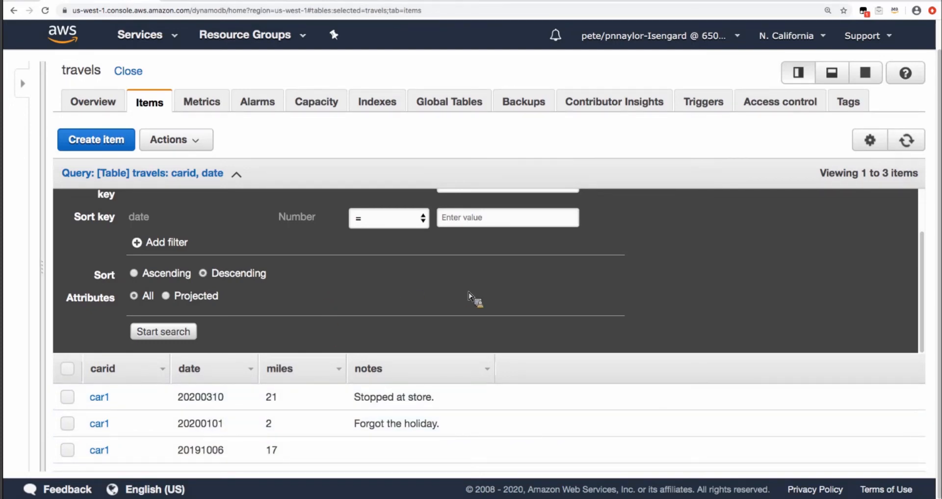
# - Query the car1 items with sort key date greater than 20191231, sorted in ascending order
pyautogui.scroll(2, 470, 296)
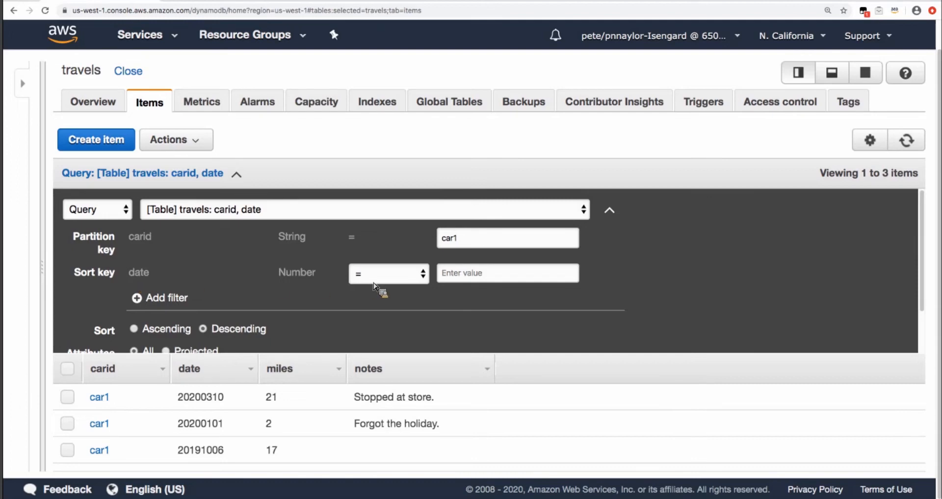
pyautogui.click(421, 276)
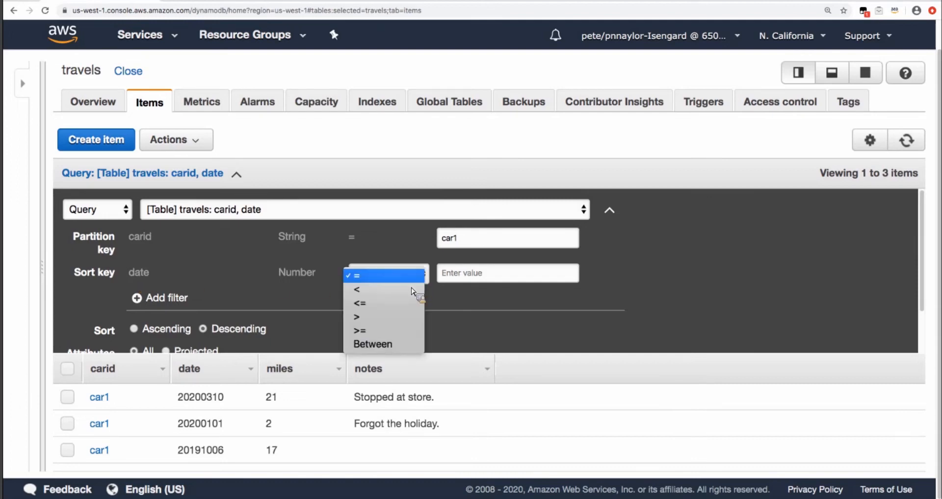
pyautogui.click(383, 318)
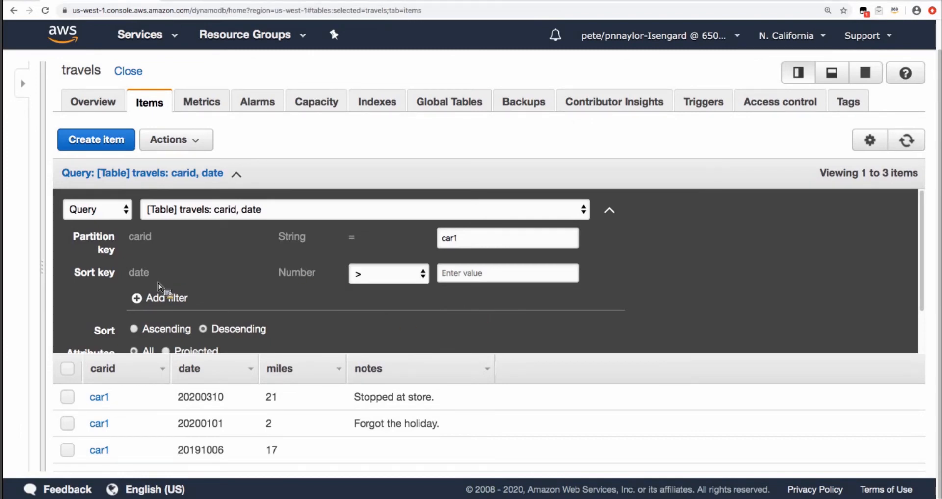
pyautogui.click(481, 281)
pyautogui.write('0')
pyautogui.press('BackSpace')
pyautogui.write('2019123')
pyautogui.write('1')
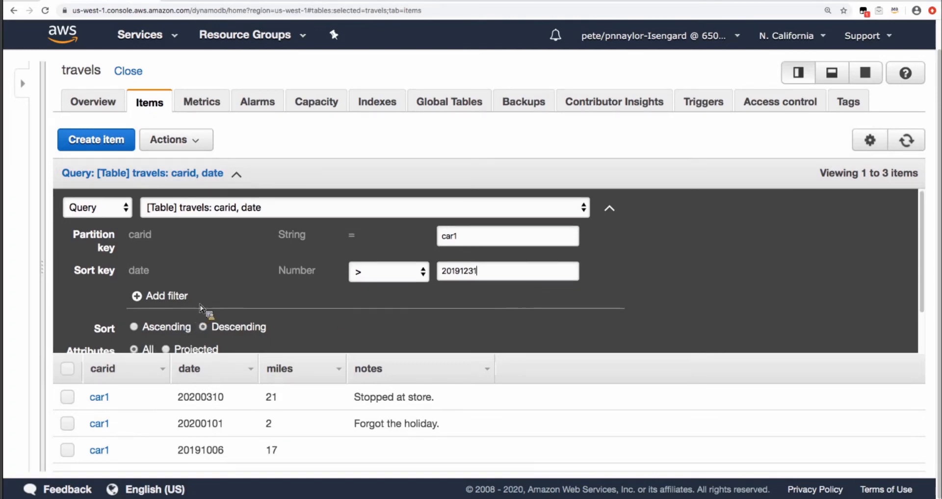
pyautogui.scroll(-2, 200, 307)
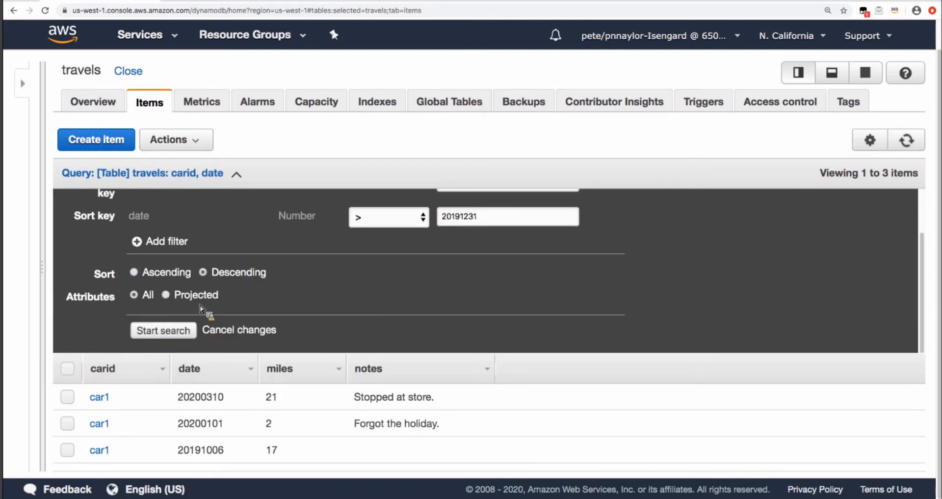
pyautogui.click(134, 273)
pyautogui.click(162, 330)
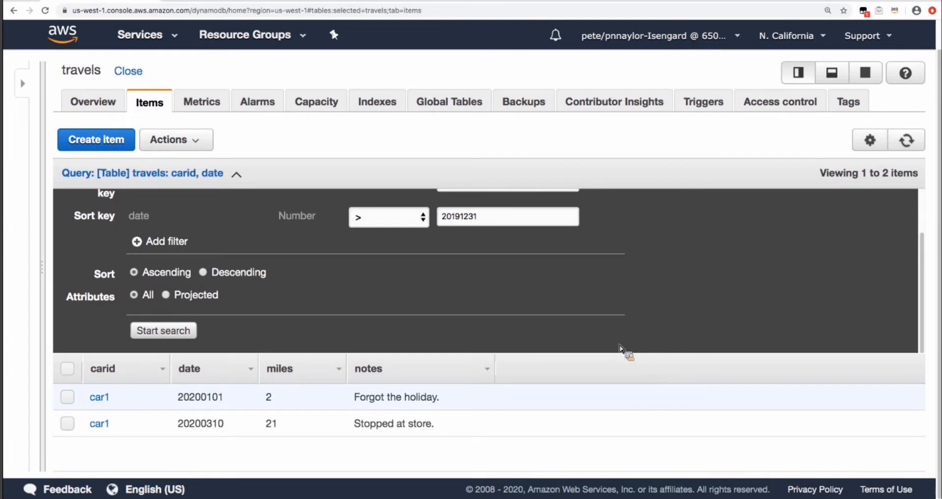
# - Query the car1 items with sort key date between 20191101 and 20200201
pyautogui.scroll(2, 637, 326)
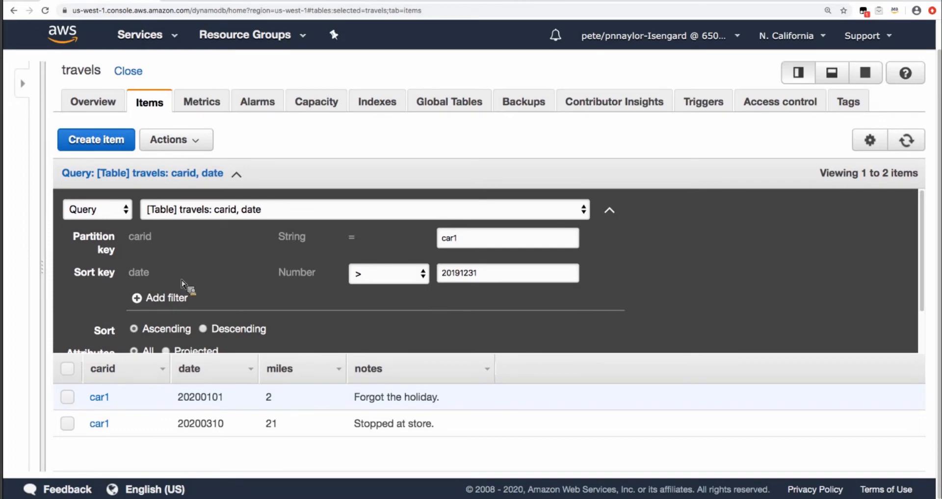
pyautogui.click(413, 274)
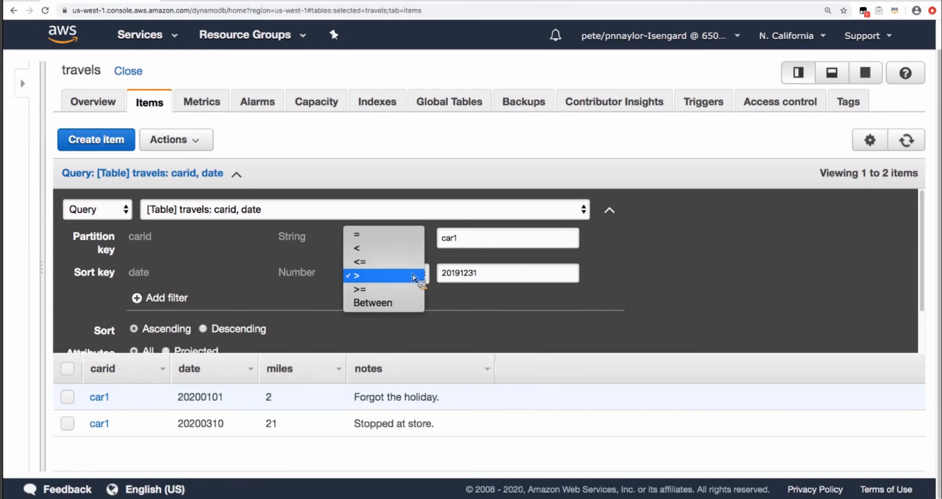
pyautogui.click(393, 301)
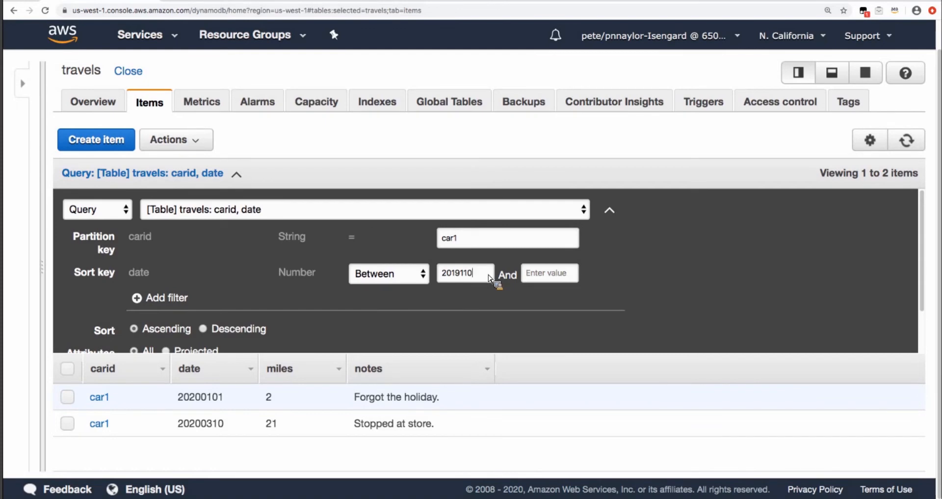
pyautogui.click(552, 281)
pyautogui.write('20200201')
pyautogui.scroll(-1, 265, 294)
pyautogui.scroll(-1, 265, 294)
pyautogui.click(167, 343)
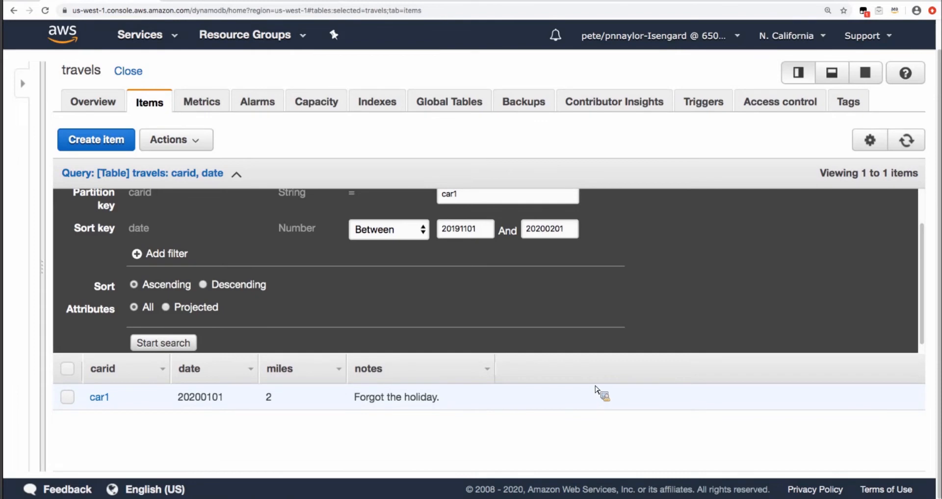
# - Examine the comparison operators offered for the date sort key, keeping Between selected
pyautogui.scroll(1, 625, 318)
pyautogui.scroll(1, 624, 318)
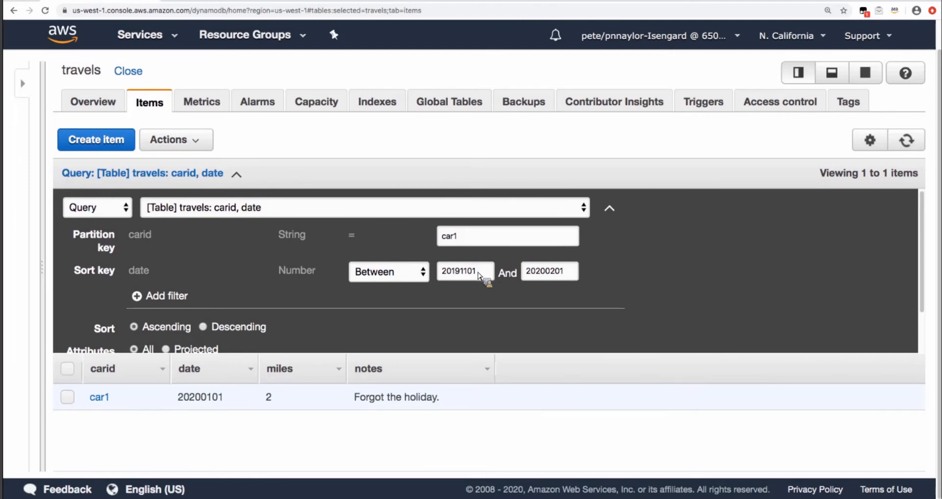
pyautogui.scroll(1, 712, 287)
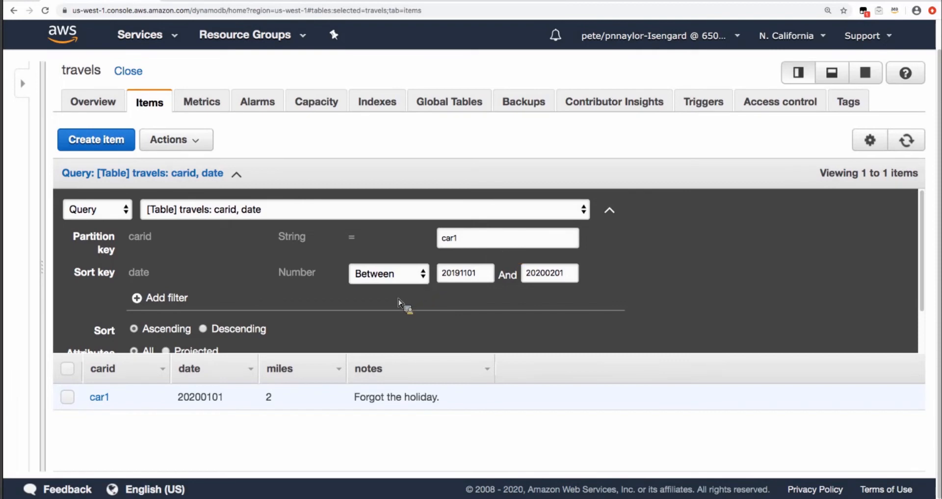
pyautogui.click(424, 279)
pyautogui.click(713, 263)
pyautogui.click(424, 275)
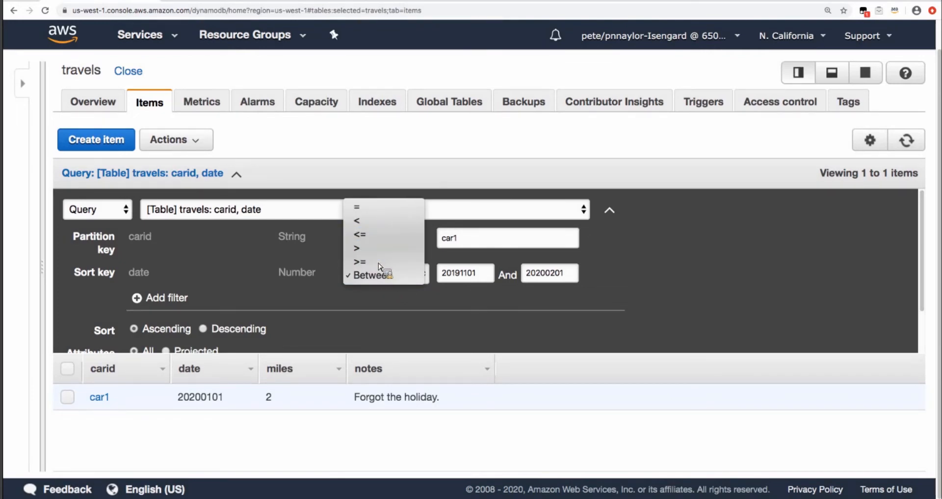
pyautogui.click(420, 300)
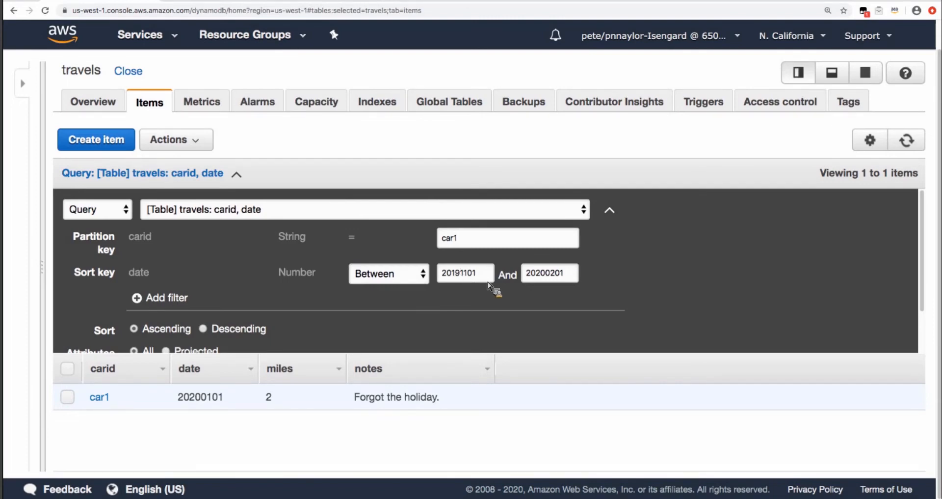
# - Set the date range to between 20200101 and 20201231 and run the car1 query again
pyautogui.write('0')
pyautogui.click(470, 276)
pyautogui.write('2')
pyautogui.click(472, 273)
pyautogui.press('BackSpace')
pyautogui.write('1')
pyautogui.click(569, 276)
pyautogui.scroll(-3, 295, 296)
pyautogui.click(169, 334)
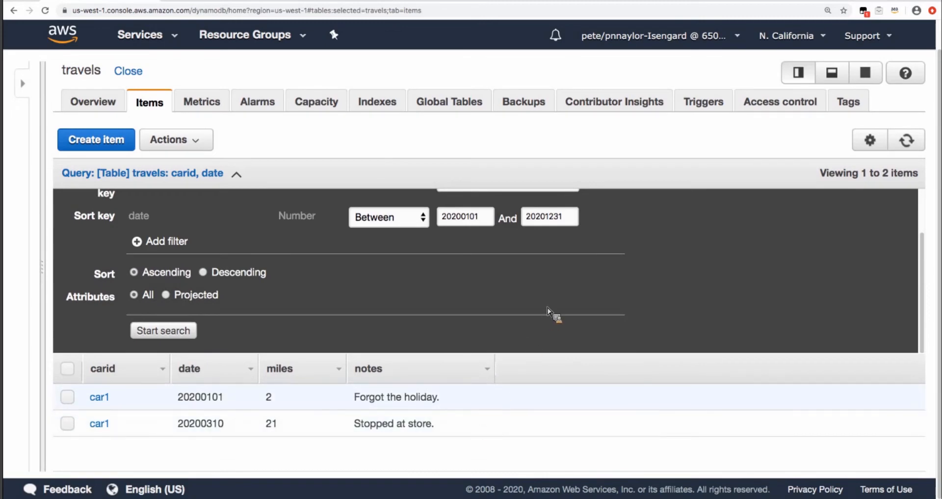
# - Add a query filter on the String attribute notes and open its choice of comparison operators
pyautogui.scroll(1, 277, 272)
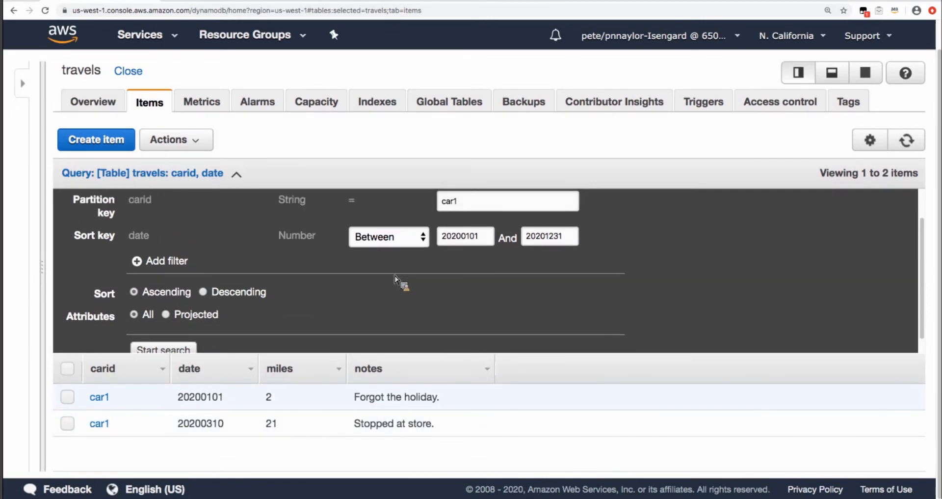
pyautogui.scroll(-1, 396, 279)
pyautogui.scroll(1, 395, 279)
pyautogui.scroll(1, 395, 279)
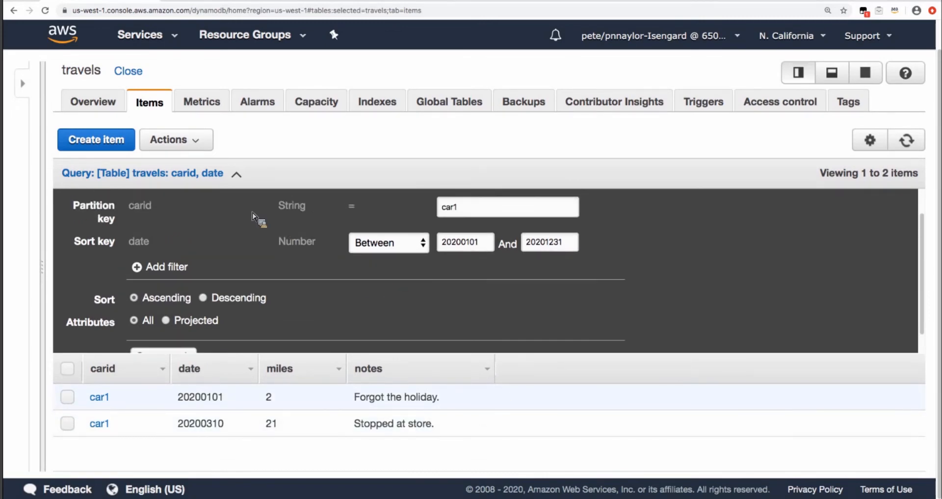
pyautogui.scroll(2, 270, 214)
pyautogui.scroll(-1, 270, 214)
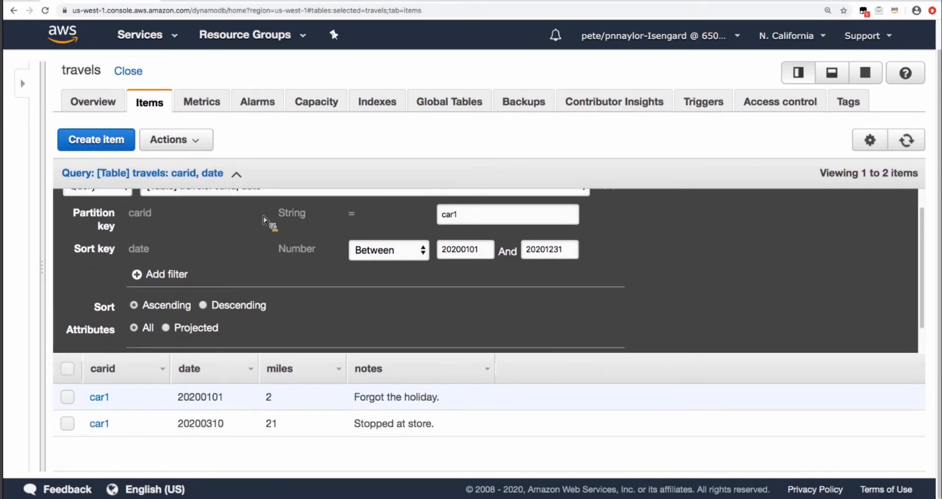
pyautogui.click(143, 280)
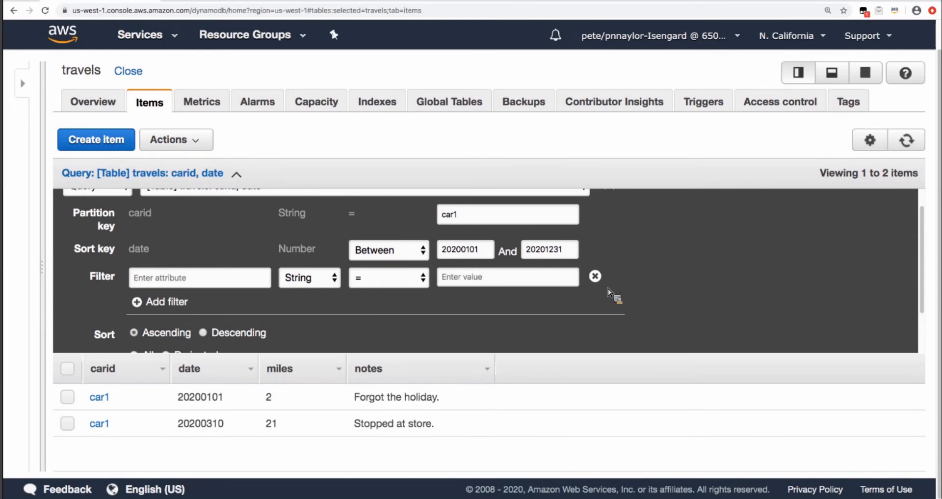
pyautogui.scroll(-2, 612, 309)
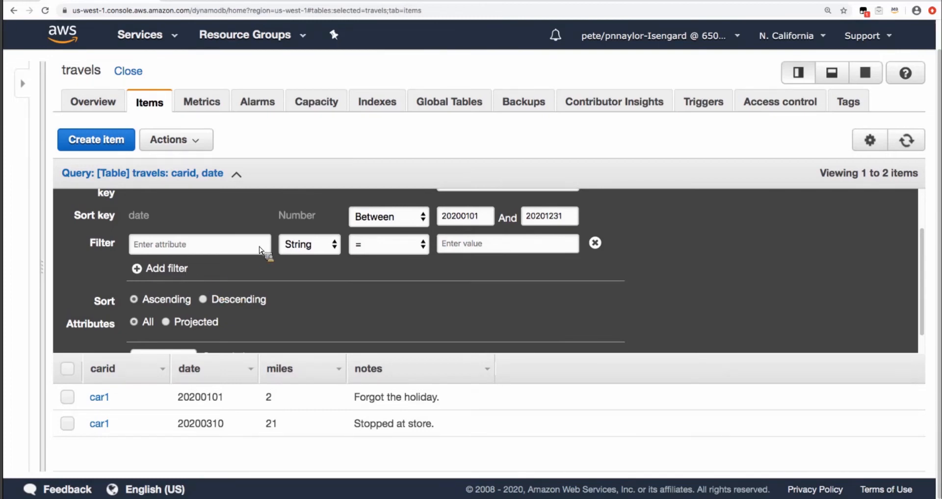
pyautogui.click(241, 246)
pyautogui.write('notes')
pyautogui.click(382, 245)
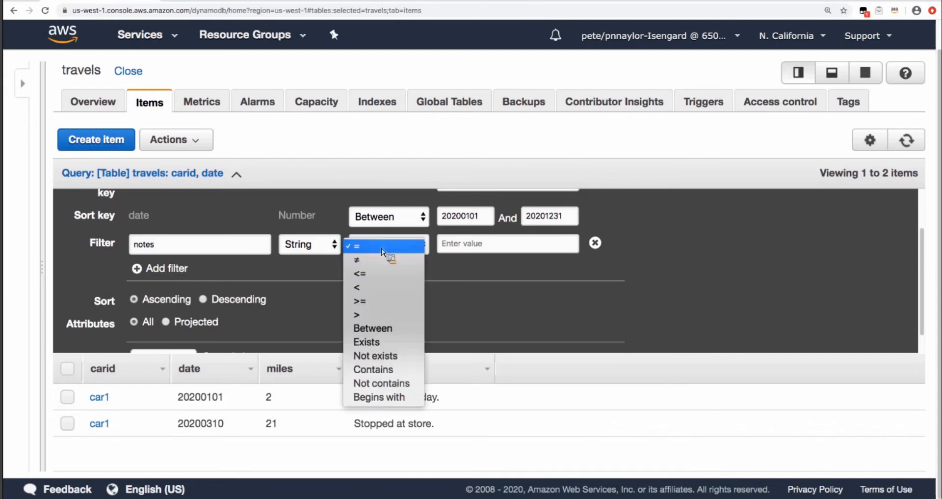
# - Filter the travels query to items whose notes string contains "holiday" and run the search
pyautogui.click(373, 369)
pyautogui.click(474, 252)
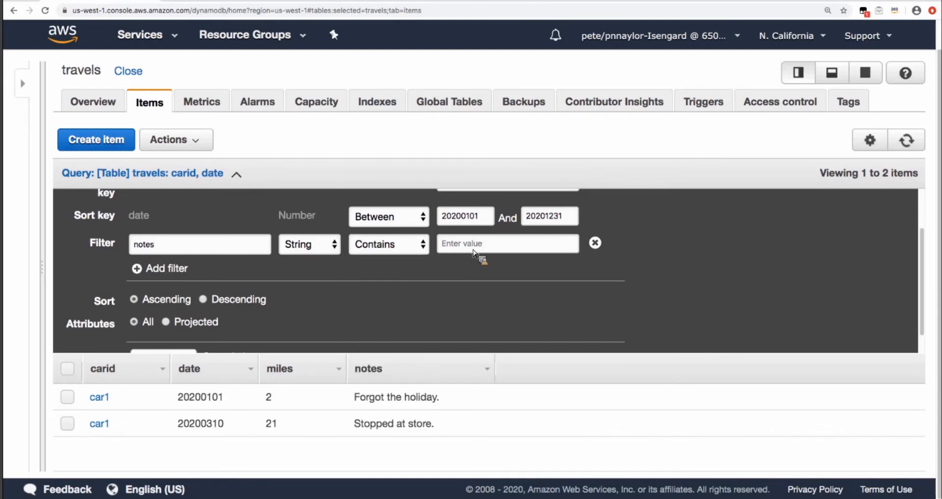
pyautogui.write('holiday')
pyautogui.scroll(-1, 366, 298)
pyautogui.click(181, 344)
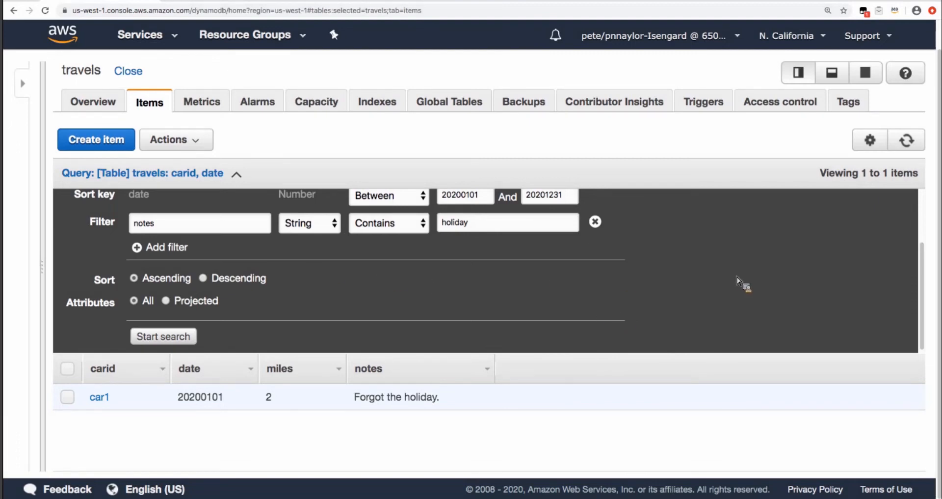
pyautogui.scroll(1, 721, 282)
pyautogui.scroll(1, 714, 284)
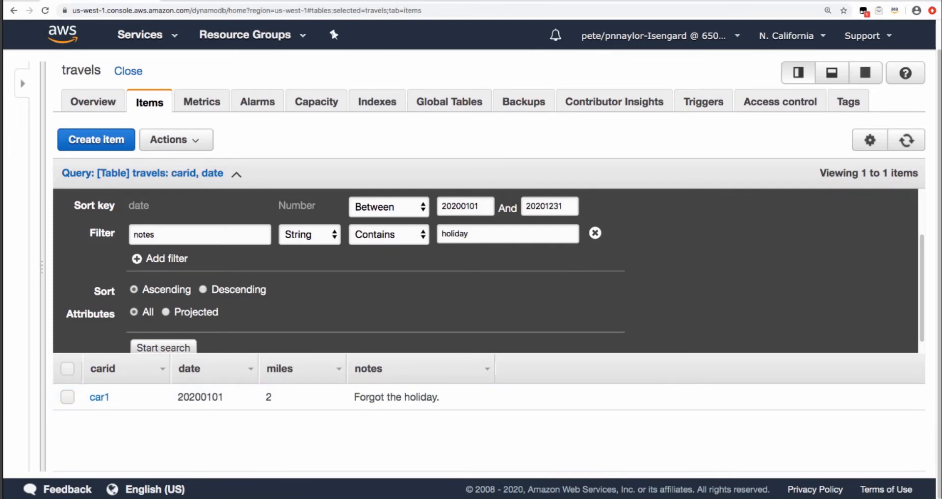
pyautogui.click(804, 497)
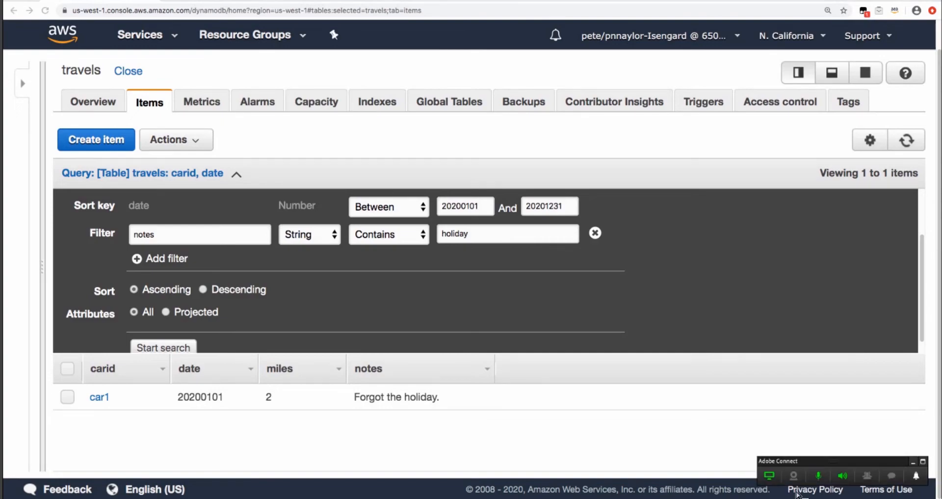
pyautogui.click(775, 478)
pyautogui.click(830, 449)
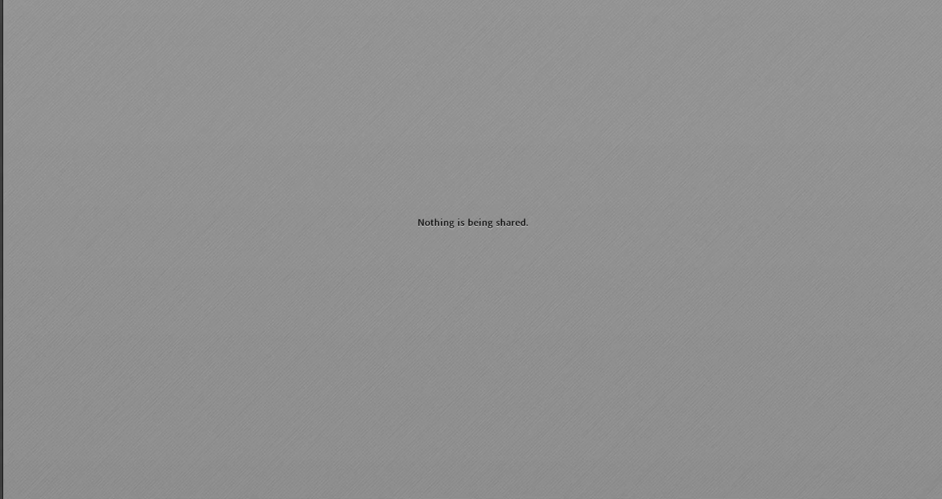
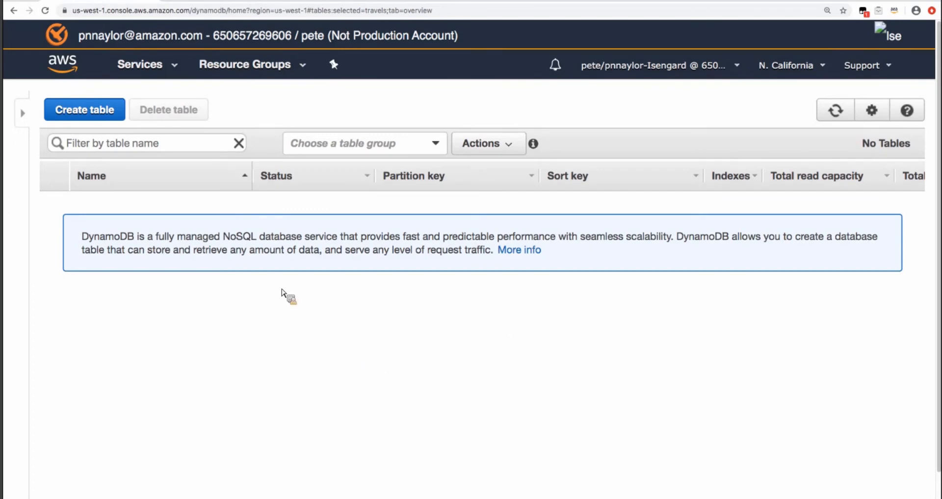
# - Create a table named content with string partition key pk and string sort key sk, keeping the default settings
pyautogui.click(107, 117)
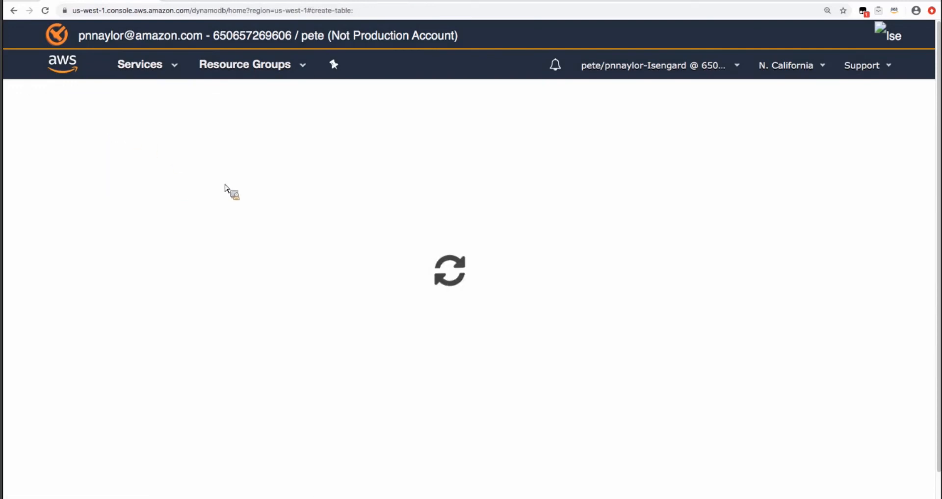
pyautogui.click(380, 195)
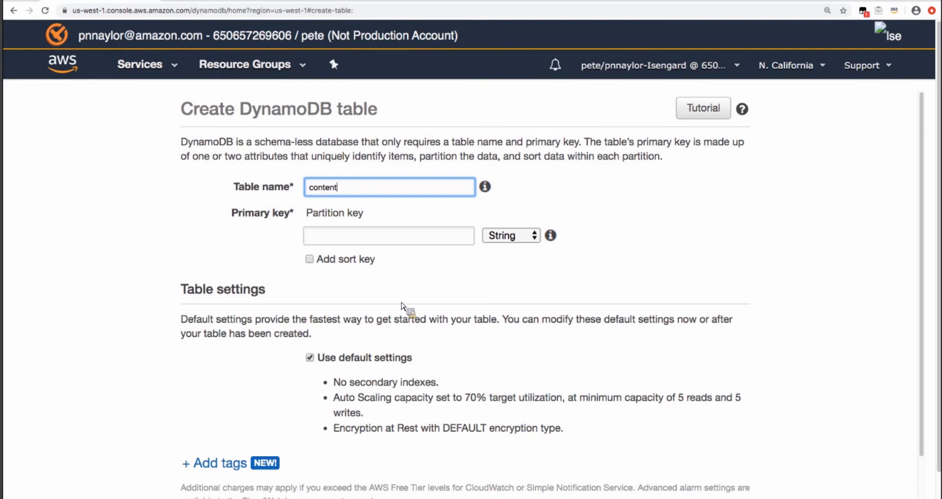
pyautogui.click(369, 238)
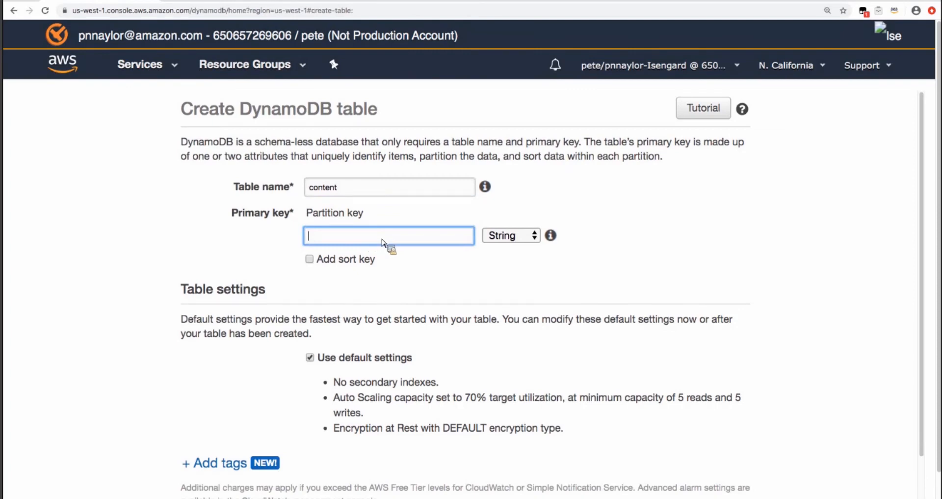
pyautogui.click(309, 259)
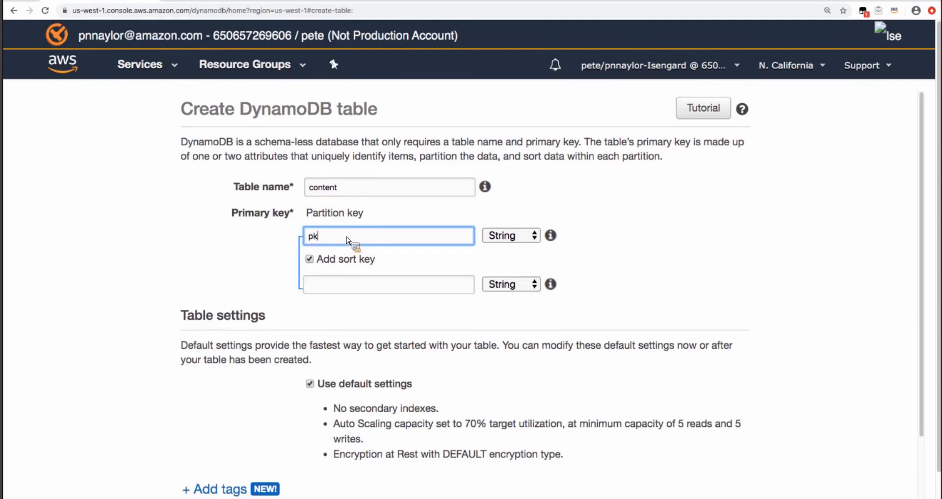
pyautogui.click(347, 285)
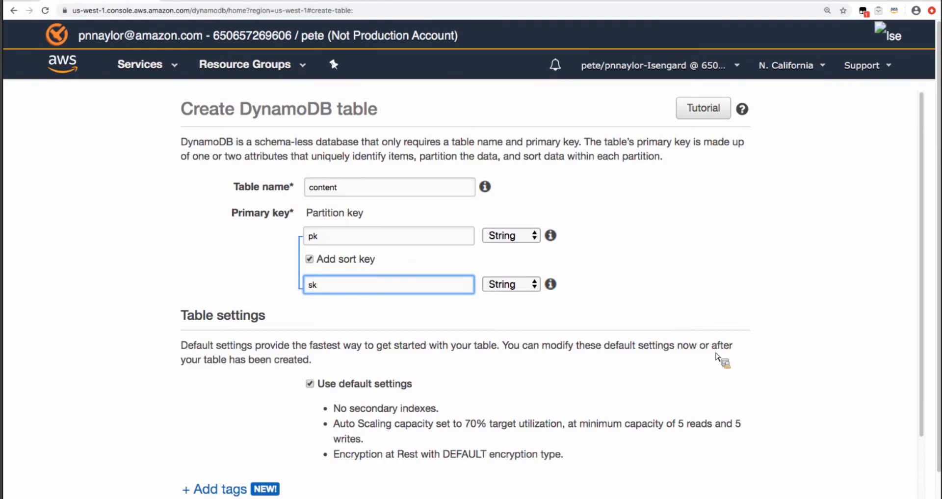
pyautogui.scroll(-1, 736, 358)
pyautogui.scroll(-2, 741, 359)
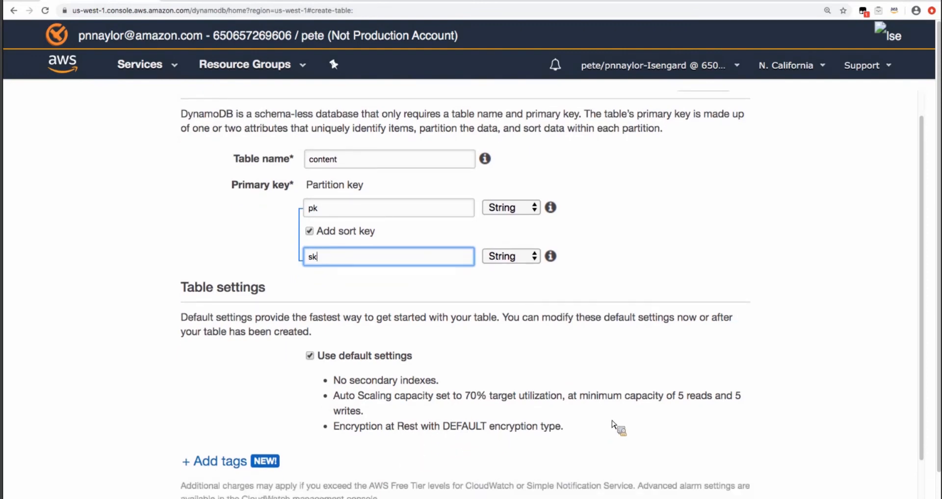
pyautogui.scroll(-2, 618, 427)
pyautogui.click(726, 491)
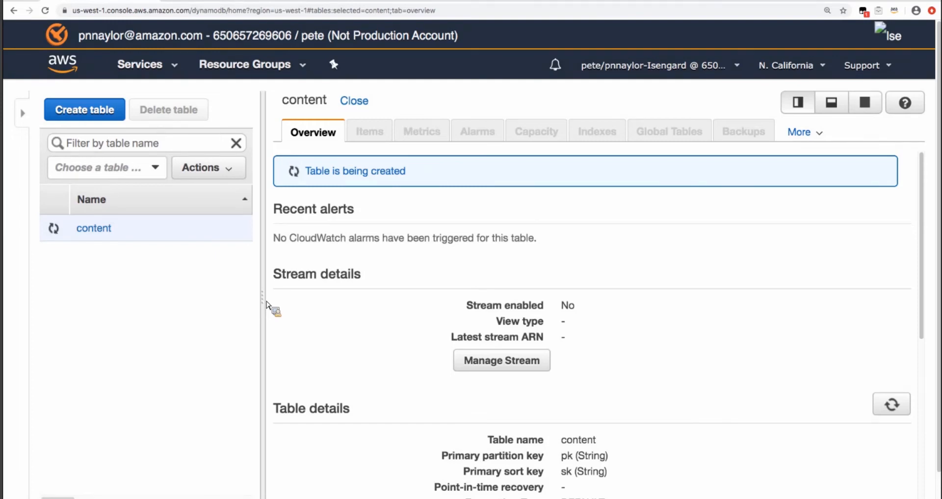
# - Widen the details pane of the content table fully and review the table's overview details
pyautogui.moveTo(264, 306); pyautogui.dragTo(42, 307)
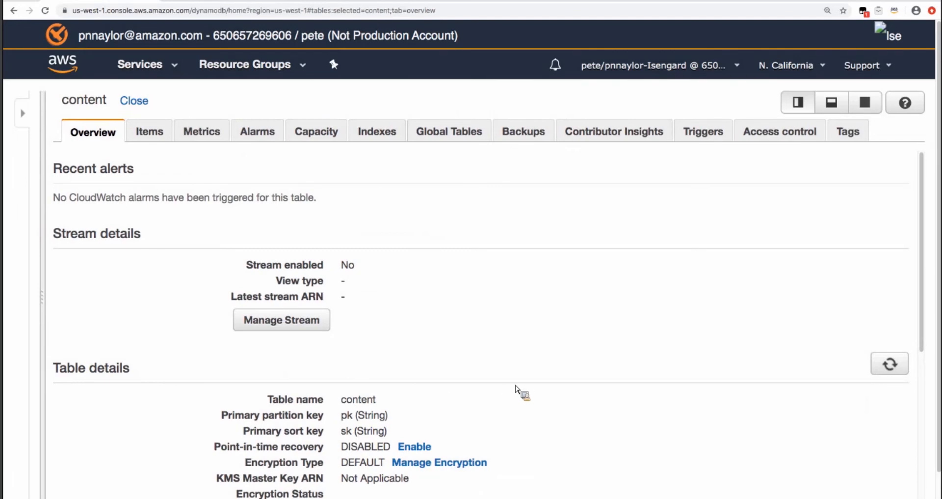
pyautogui.scroll(-2, 520, 390)
pyautogui.scroll(-3, 521, 389)
pyautogui.scroll(4, 519, 390)
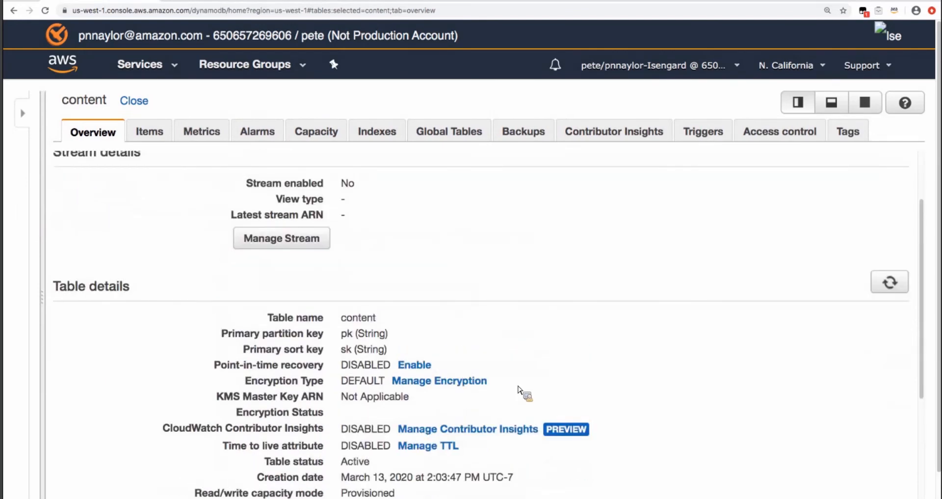
# - Start a new item in the content table with pk b#1234 and sk b#1234
pyautogui.click(155, 138)
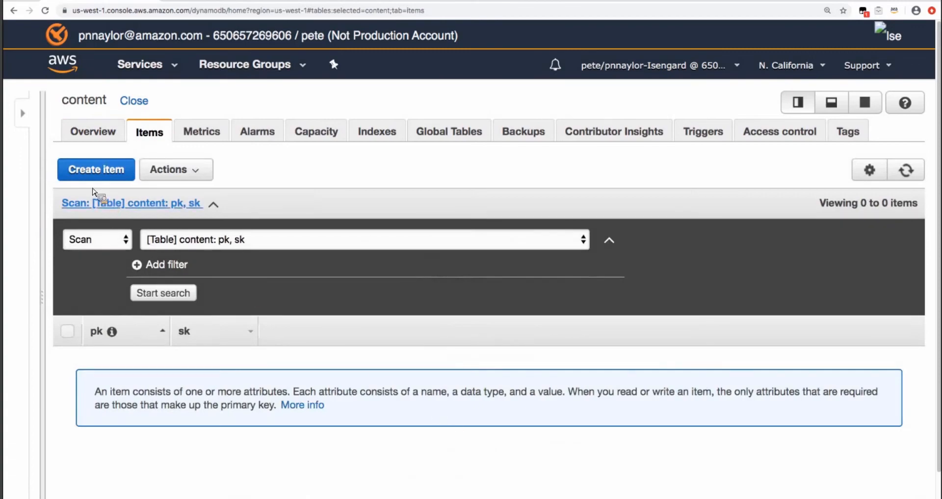
pyautogui.click(88, 179)
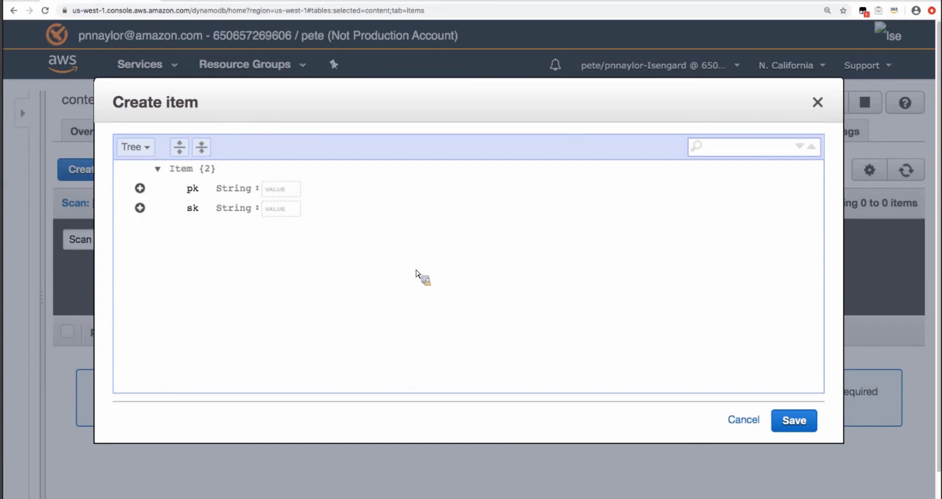
pyautogui.click(273, 195)
pyautogui.write('b#1234')
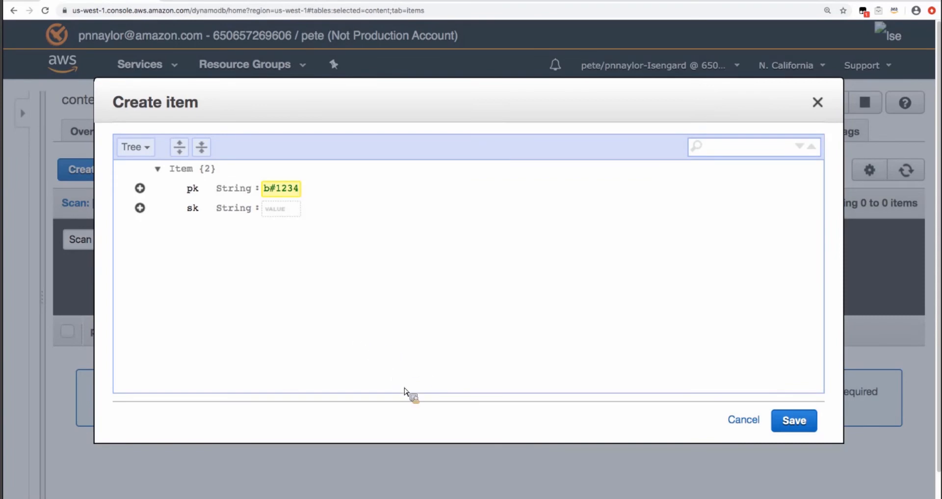
pyautogui.click(280, 209)
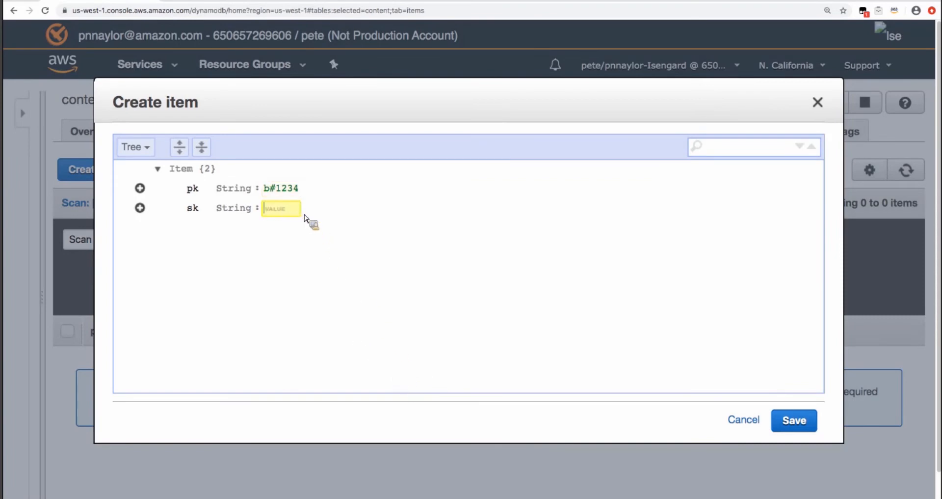
pyautogui.write('b#1234')
# - Append a string attribute named book with the value "Living with DynamoDB" to the new item
pyautogui.click(140, 207)
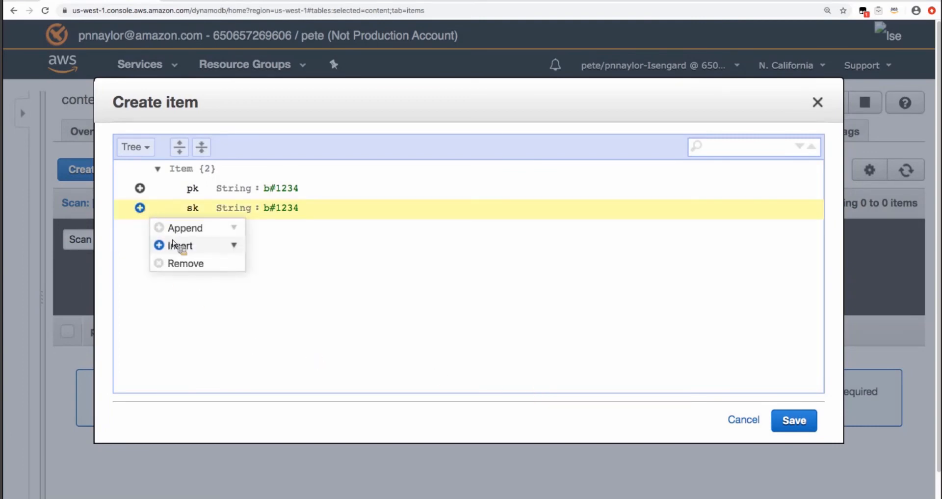
pyautogui.click(234, 227)
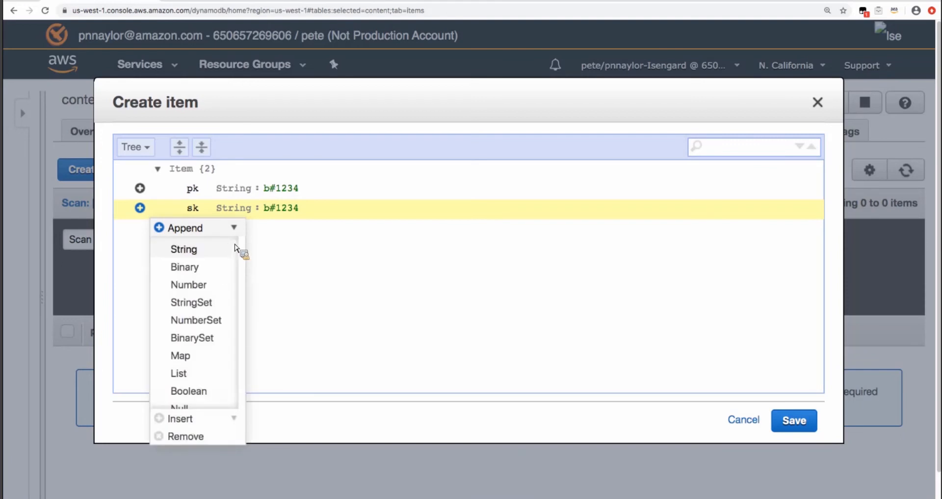
pyautogui.click(198, 254)
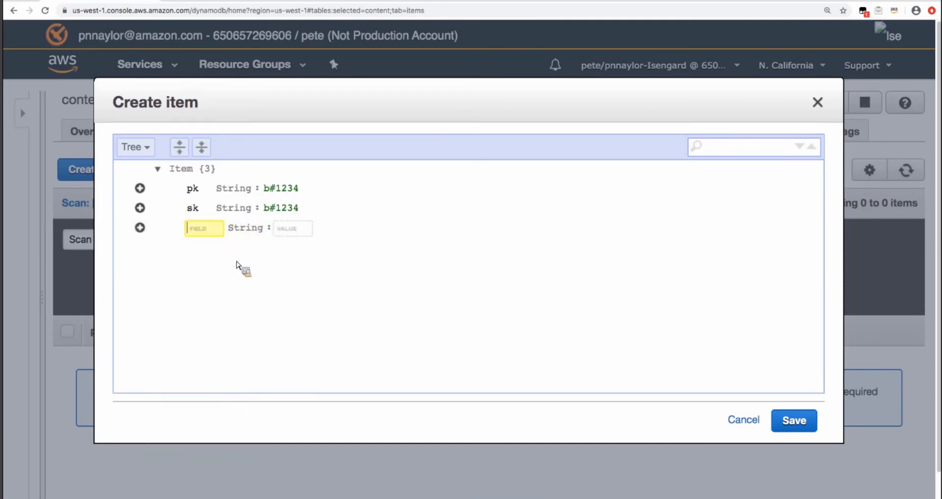
pyautogui.write('book')
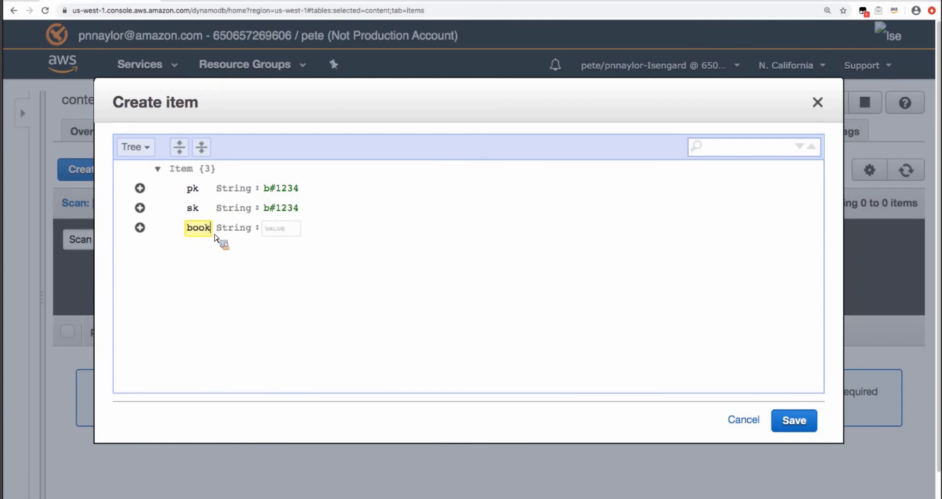
pyautogui.click(270, 230)
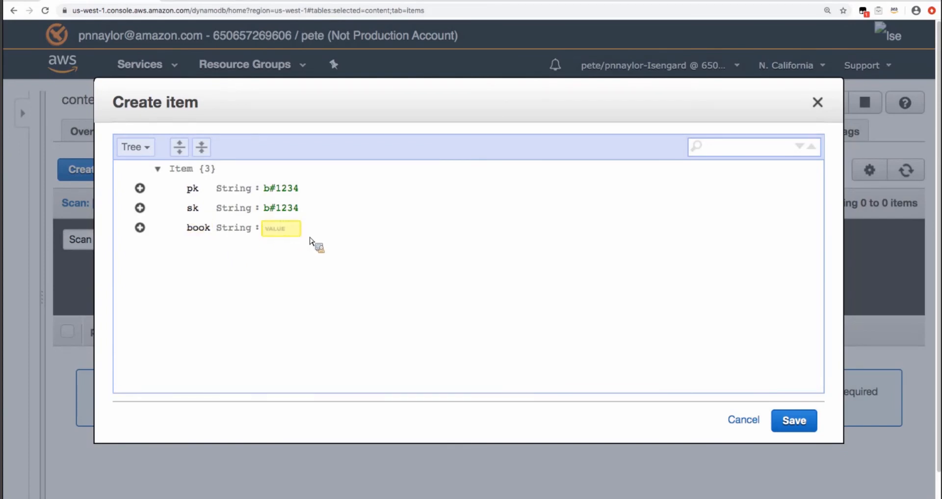
pyautogui.write('Living with')
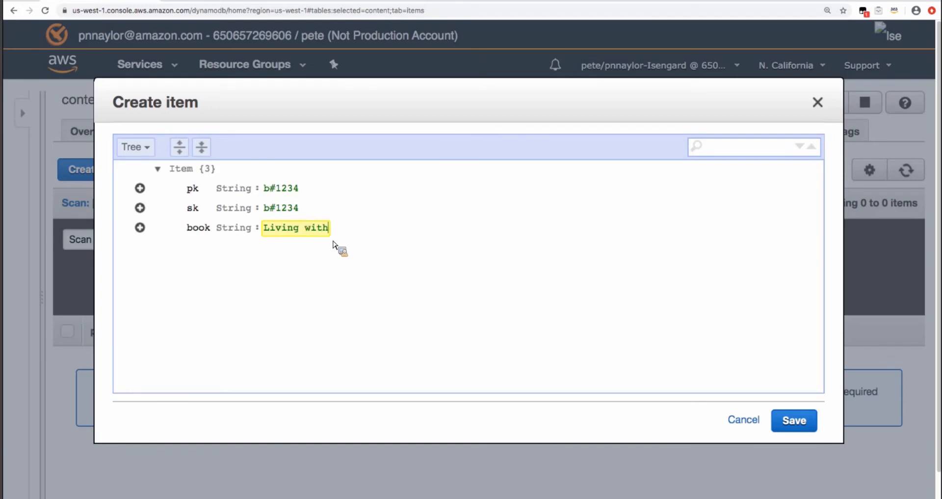
pyautogui.write(' DynamoDB')
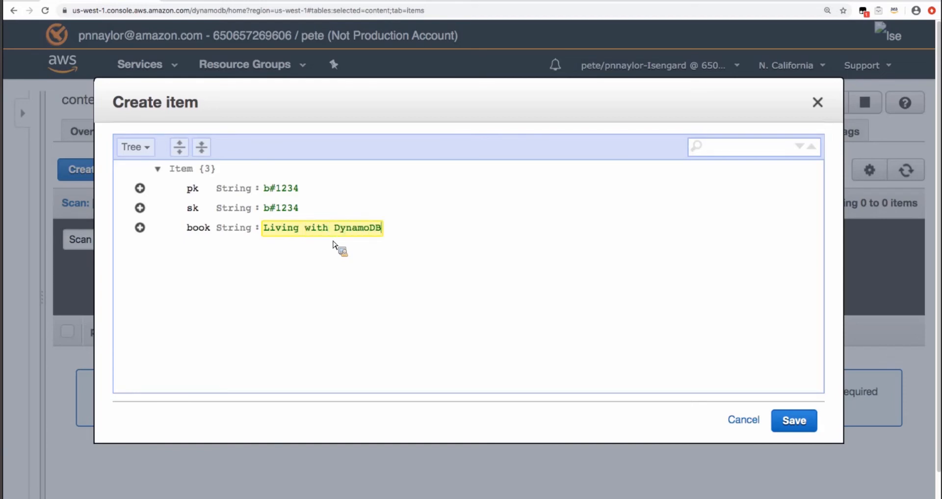
# - Append a number attribute named published with the value 20200301 and save the item
pyautogui.click(140, 227)
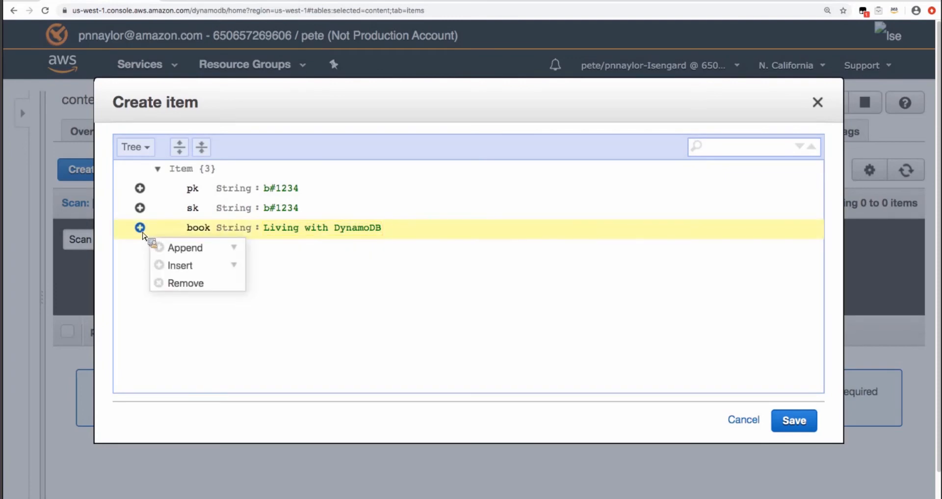
pyautogui.click(167, 248)
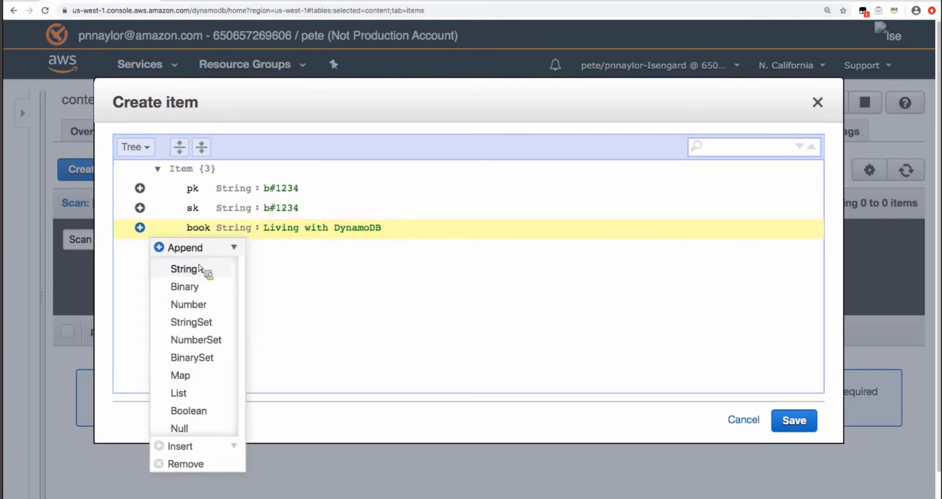
pyautogui.click(201, 305)
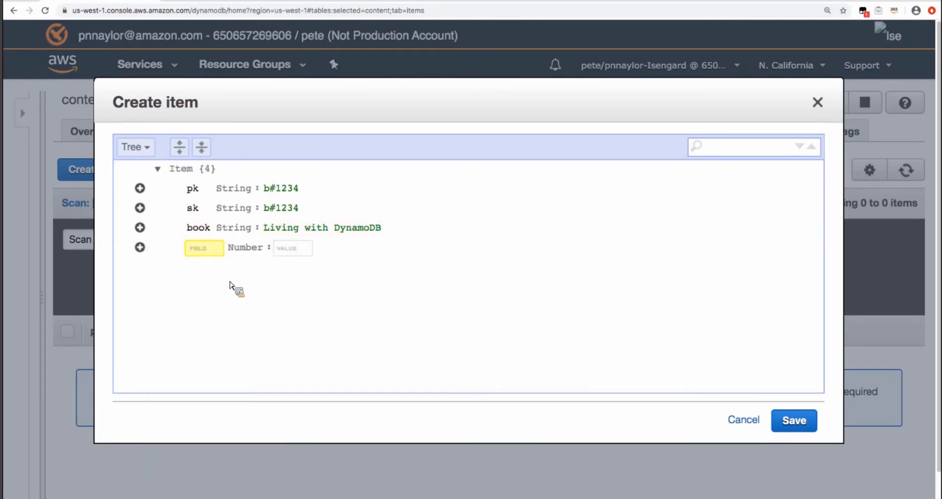
pyautogui.click(209, 253)
pyautogui.write('published')
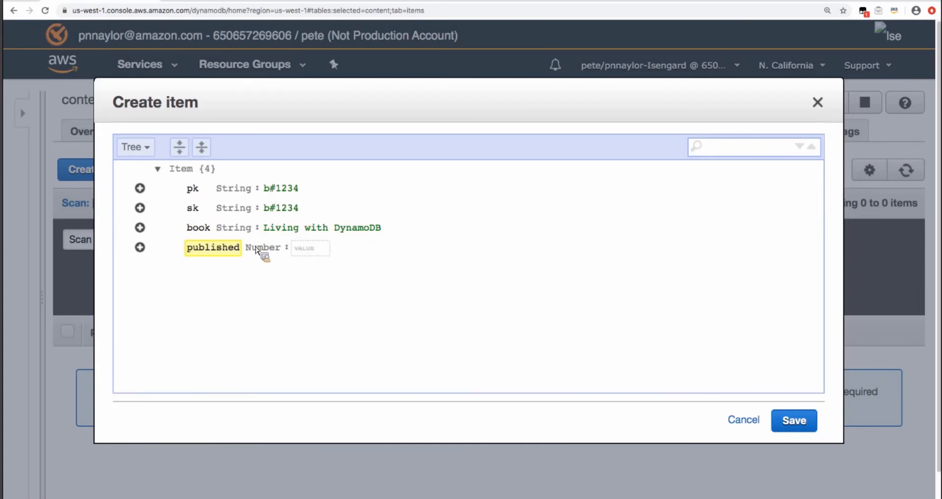
pyautogui.click(303, 252)
pyautogui.write('2020')
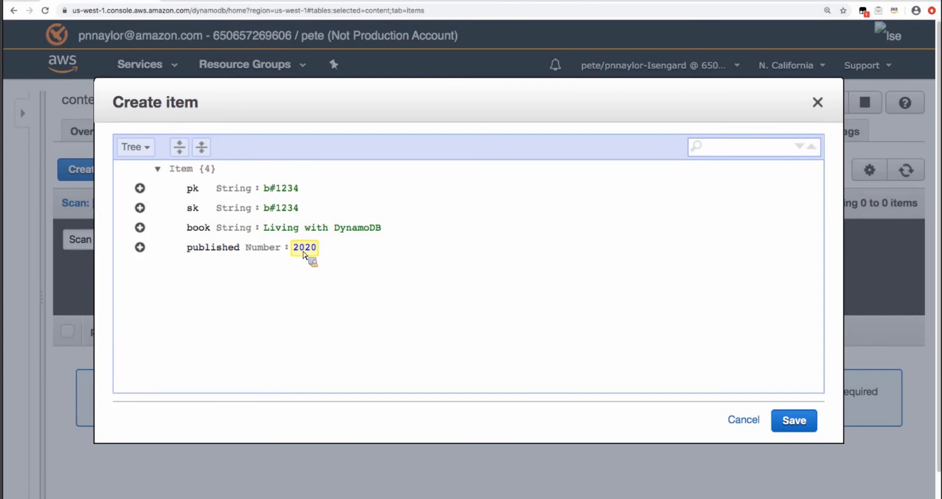
pyautogui.write('0301')
pyautogui.click(140, 247)
pyautogui.click(265, 273)
pyautogui.click(796, 423)
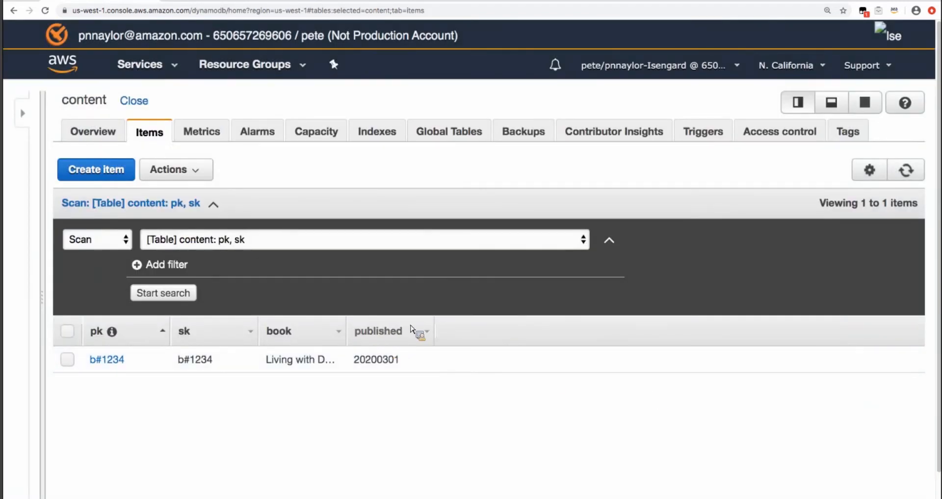
# - Widen the book column to fit the full title and sort the items by book
pyautogui.moveTo(345, 329); pyautogui.dragTo(391, 329)
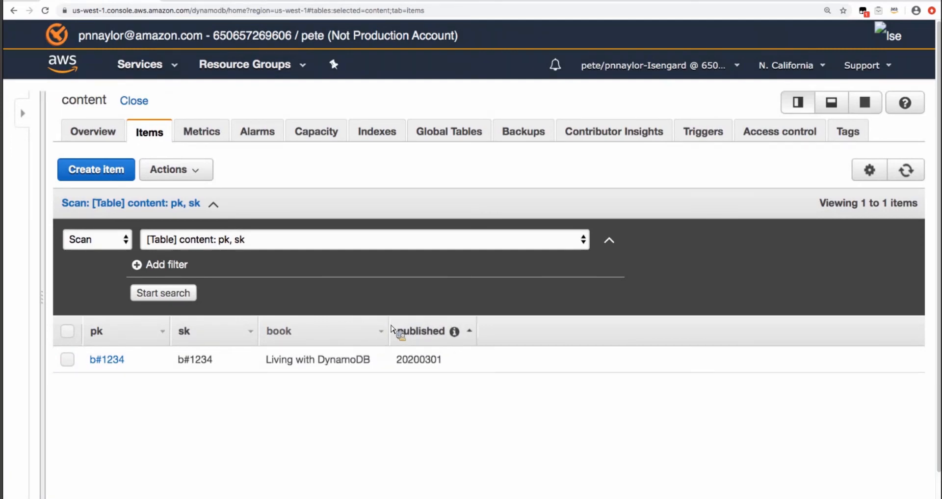
pyautogui.click(368, 341)
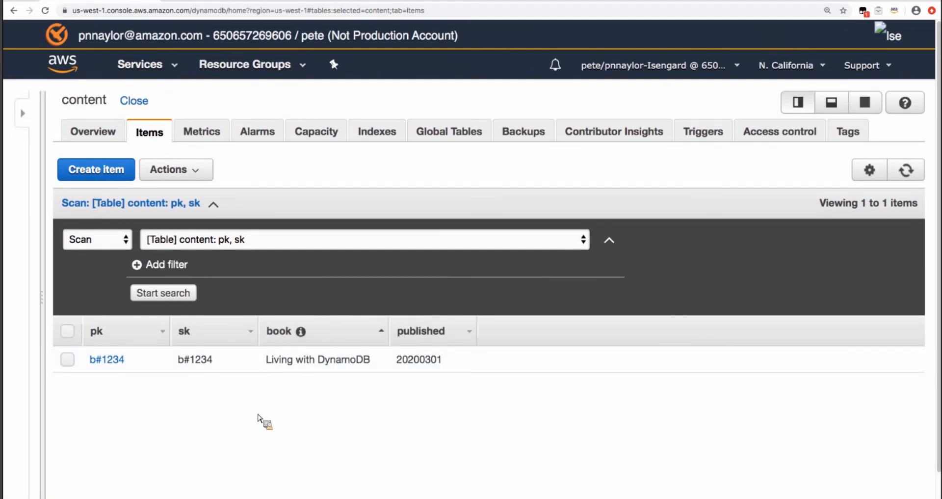
# - Start a new item in the content table with pk b#1234 and sk w#12
pyautogui.click(96, 169)
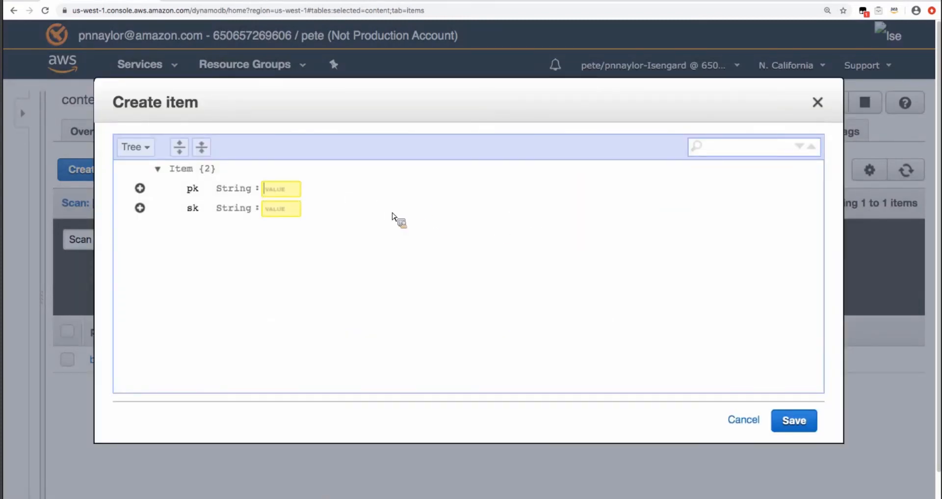
pyautogui.write('b')
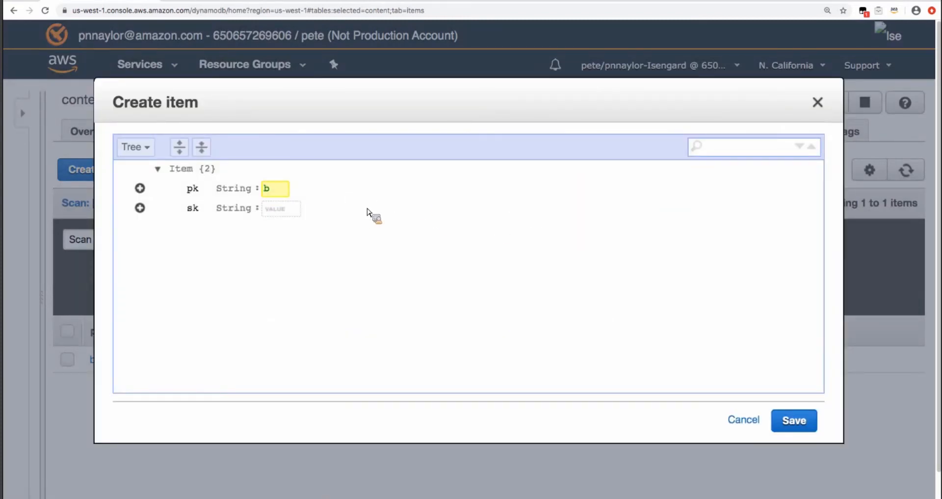
pyautogui.write('#1234')
pyautogui.click(288, 213)
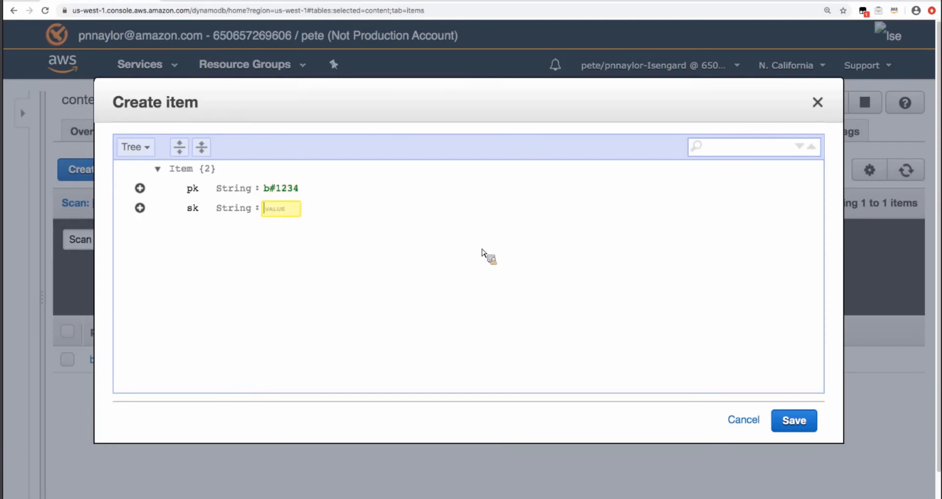
pyautogui.write('w')
pyautogui.write('#12')
# - Append a string attribute named writer to the w#12 item and enter the first writer's name
pyautogui.click(140, 208)
pyautogui.moveTo(164, 227)
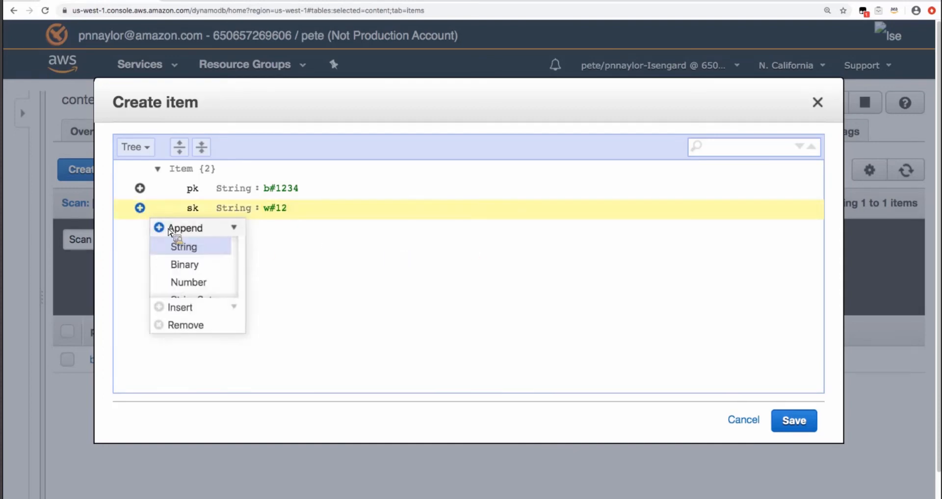
pyautogui.click(194, 250)
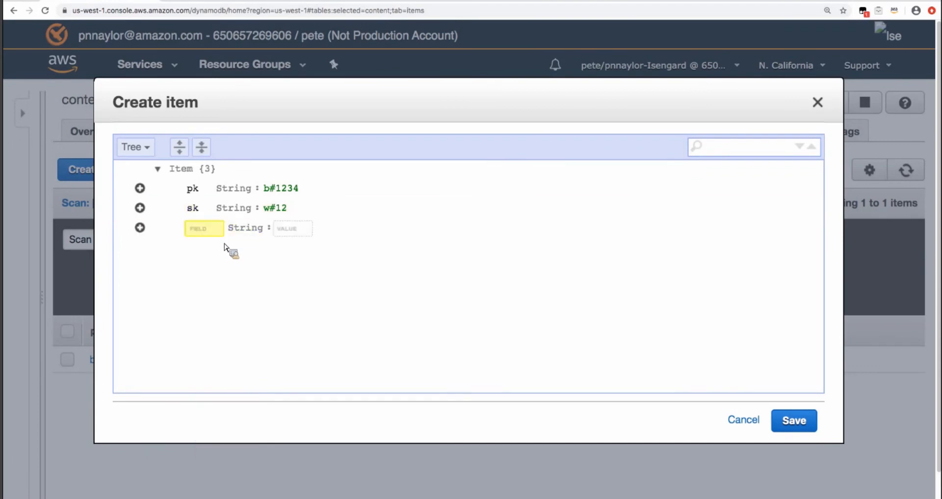
pyautogui.write('writer')
pyautogui.click(293, 229)
pyautogui.write('Se')
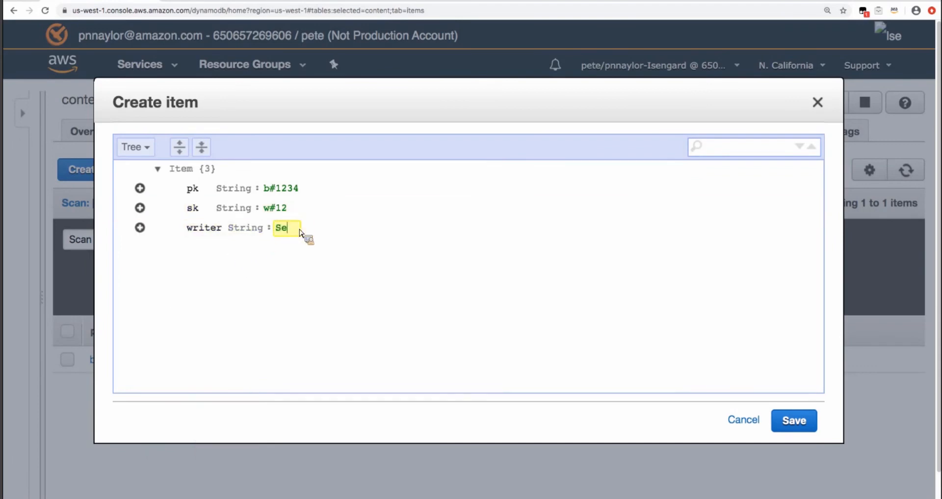
pyautogui.write('ayoung')
pyautogui.click(140, 228)
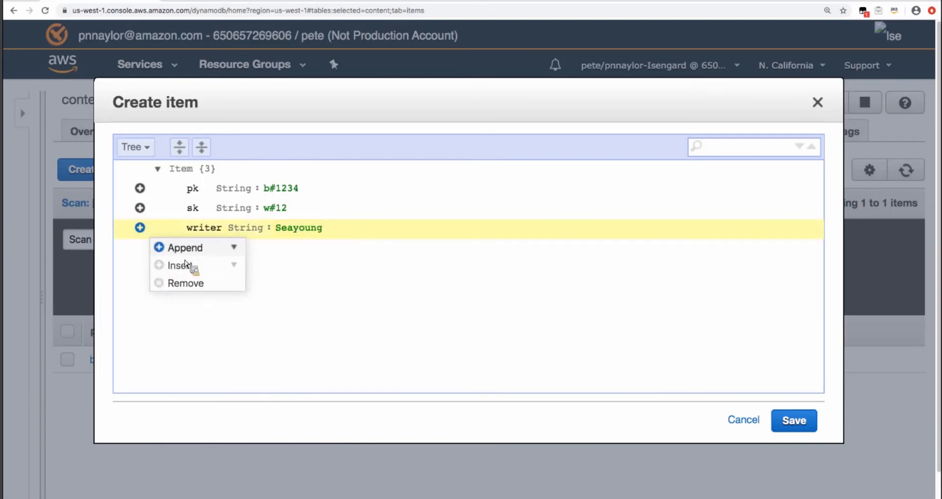
pyautogui.click(182, 250)
pyautogui.click(196, 270)
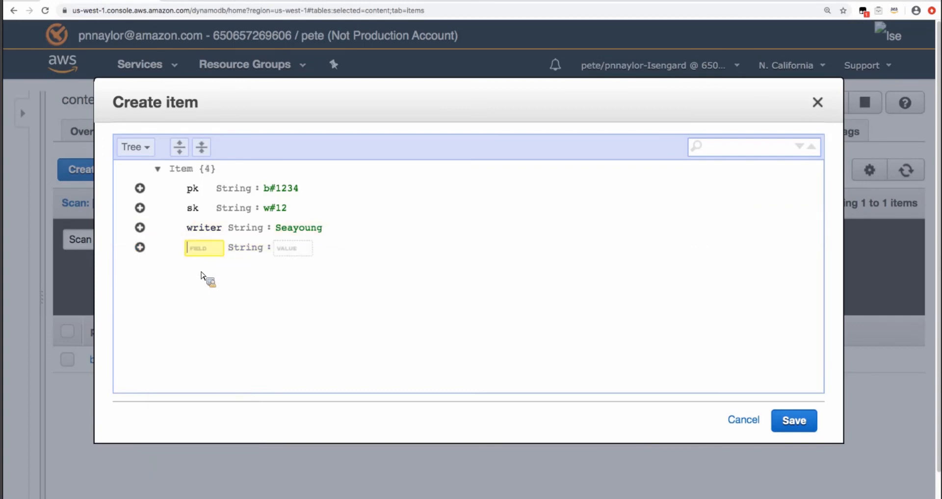
pyautogui.click(212, 251)
pyautogui.write('writer')
pyautogui.click(141, 247)
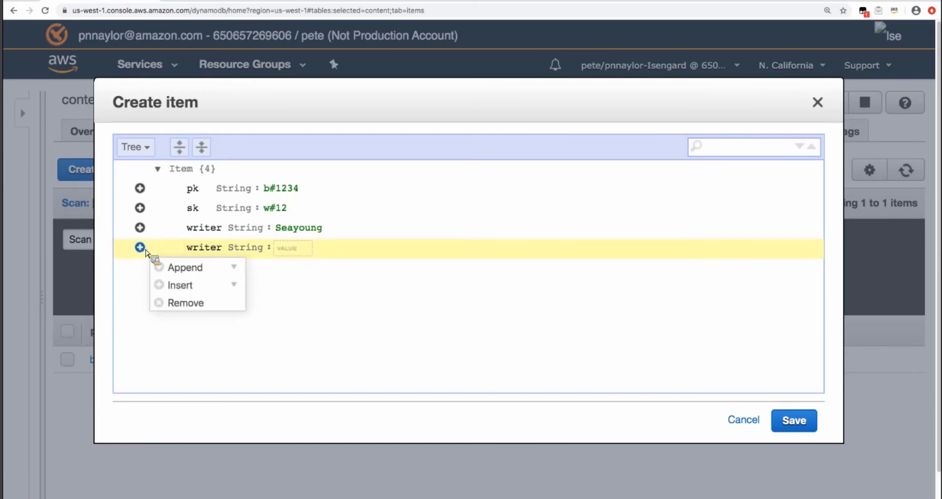
pyautogui.click(196, 303)
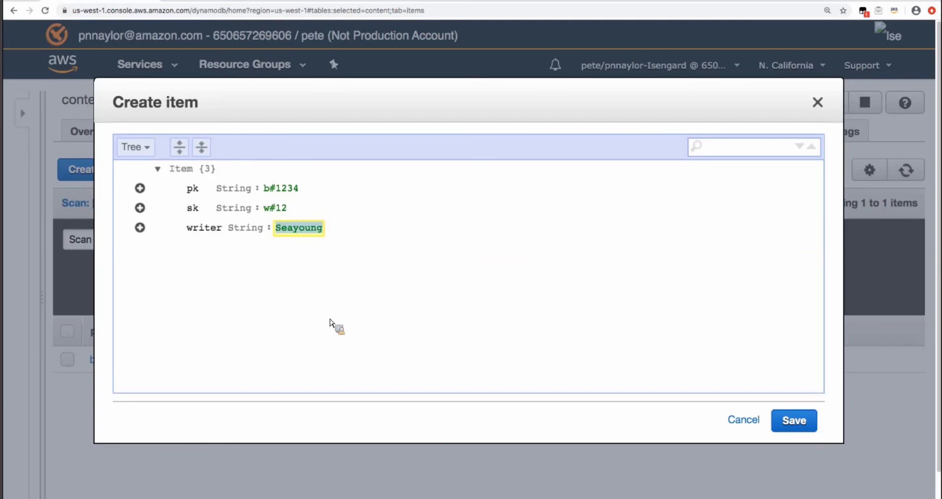
# - Save the w#12 writer item to the content table
pyautogui.click(342, 262)
pyautogui.click(800, 427)
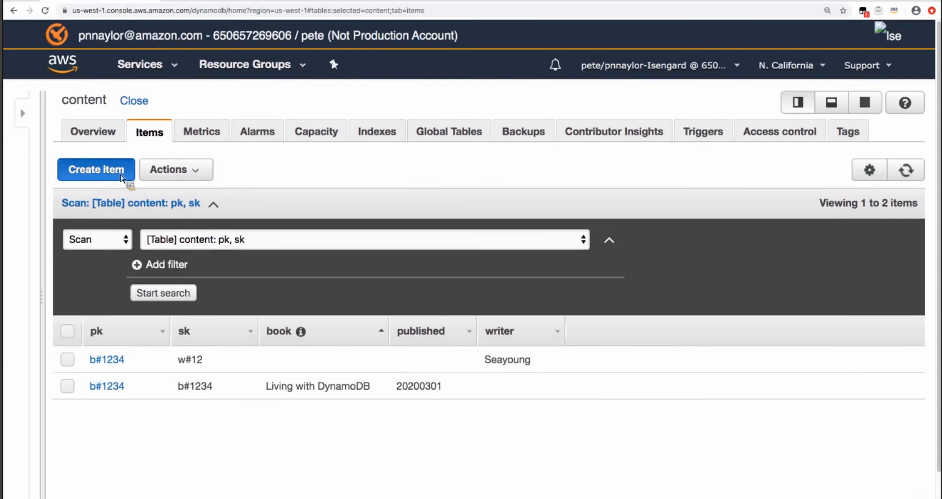
# - Start another item in the content table with pk b#1234 and sk w#13
pyautogui.click(96, 168)
pyautogui.click(278, 190)
pyautogui.write('b#1234')
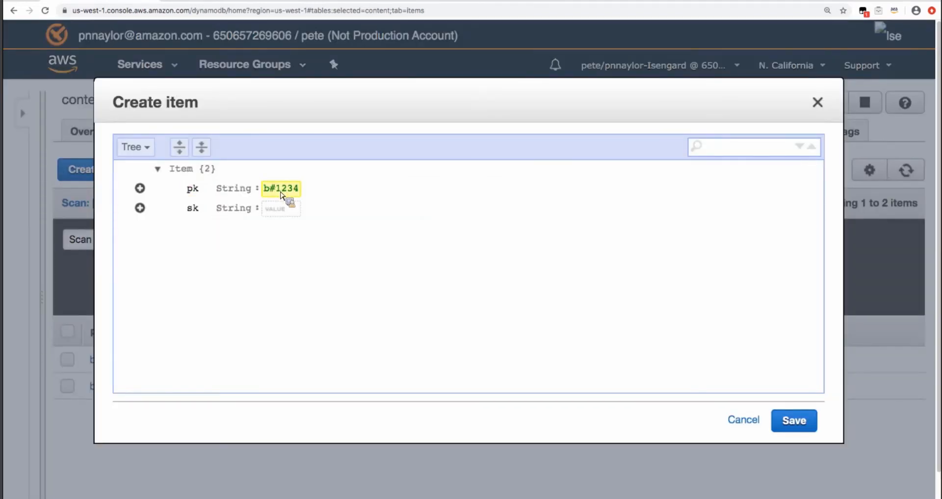
pyautogui.click(280, 208)
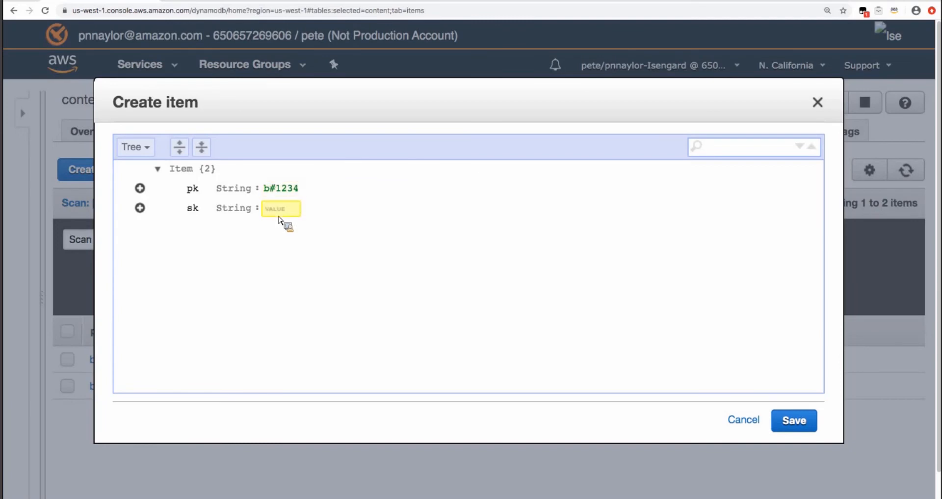
pyautogui.write('w#13')
# - Append a string attribute named writer with the second writer's name and save the w#13 item
pyautogui.click(141, 208)
pyautogui.moveTo(169, 227)
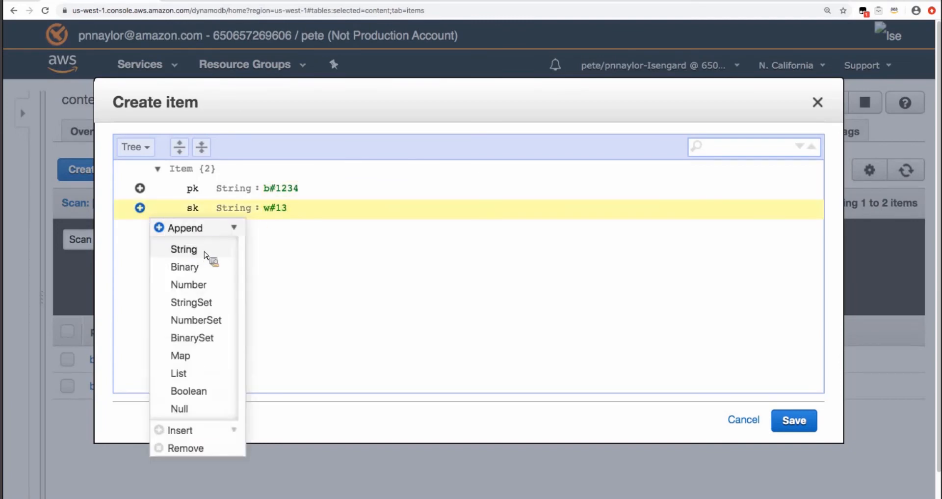
pyautogui.click(205, 255)
pyautogui.write('wr')
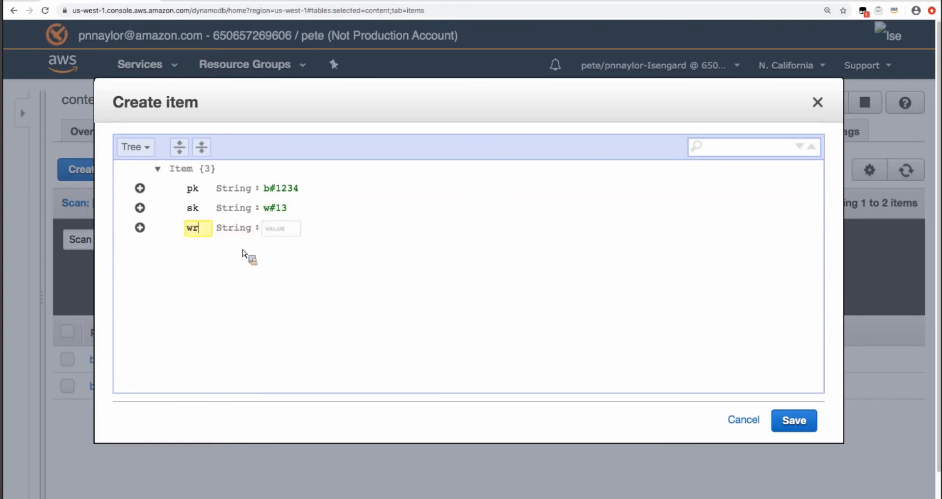
pyautogui.write('iter')
pyautogui.click(292, 230)
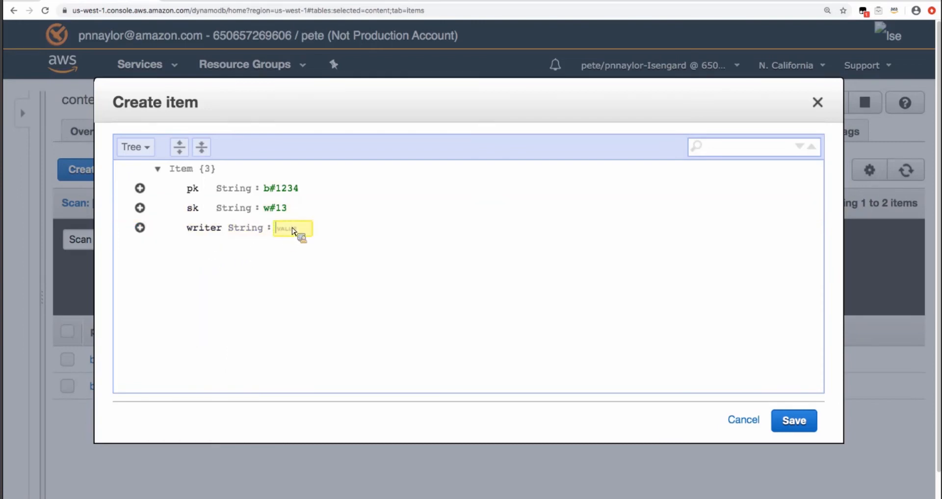
pyautogui.write('Colin')
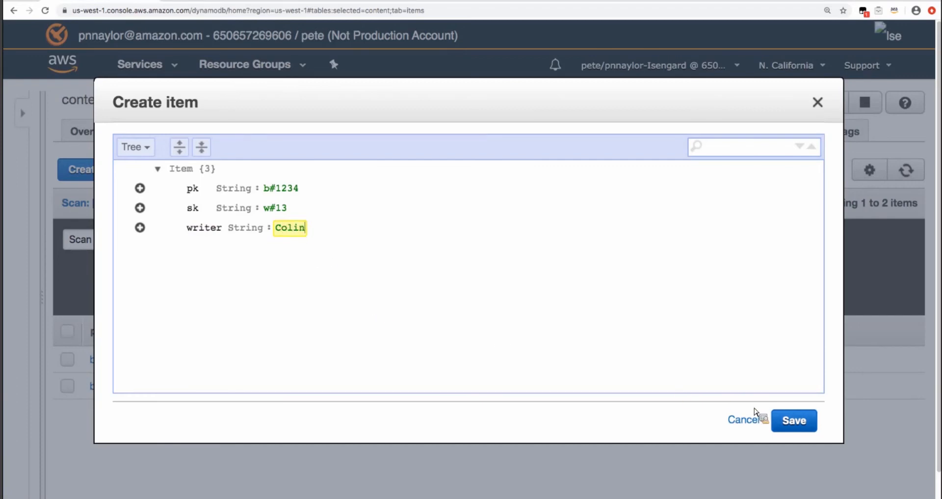
pyautogui.click(791, 421)
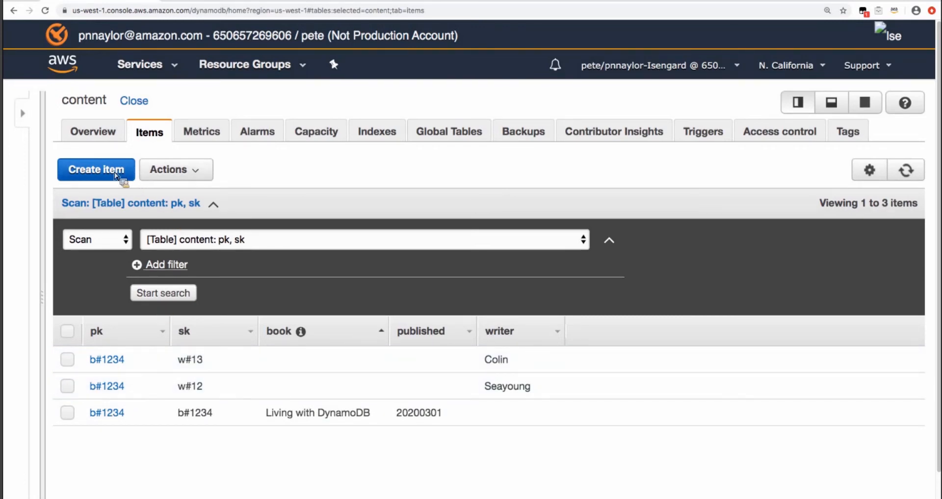
# - Start a new chapter item in the content table with pk b#1234 and sk c#1
pyautogui.click(117, 172)
pyautogui.write('b')
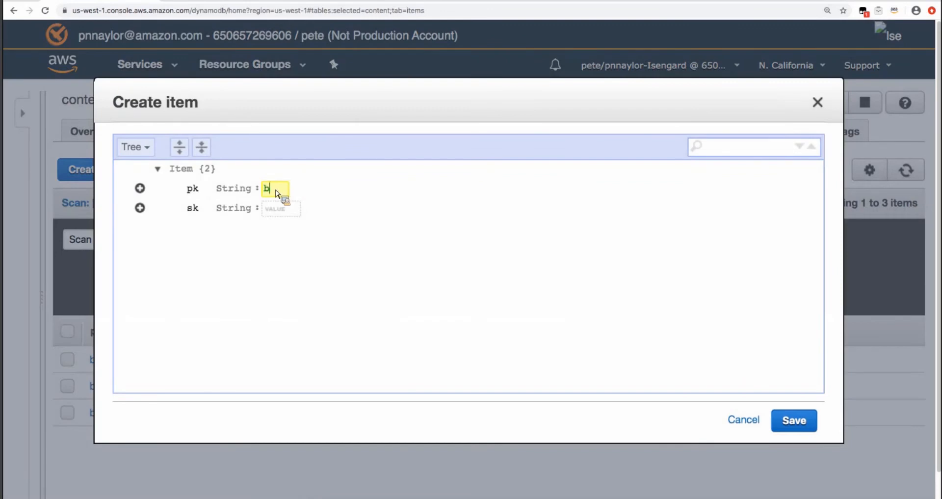
pyautogui.write('#1234')
pyautogui.click(290, 212)
pyautogui.write('c#1')
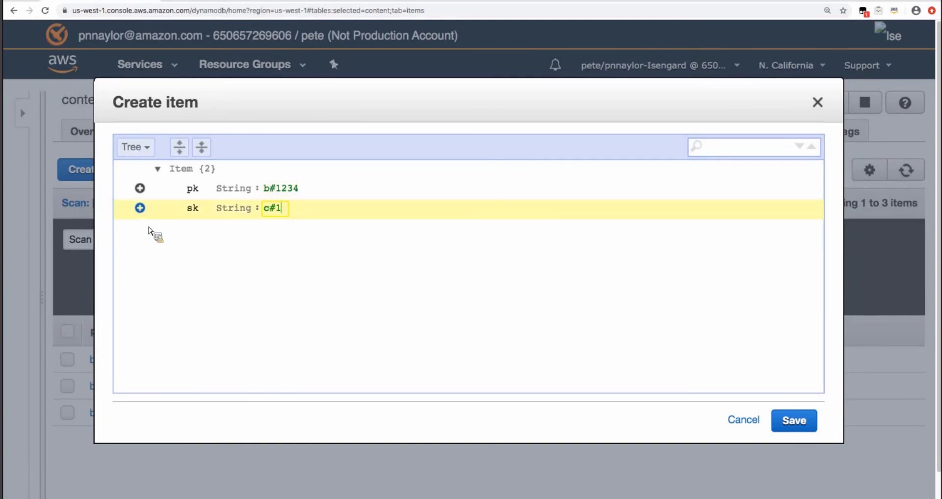
# - Append a string attribute named chapter with the value "1. Created a Table" to the c#1 item
pyautogui.click(140, 207)
pyautogui.click(192, 229)
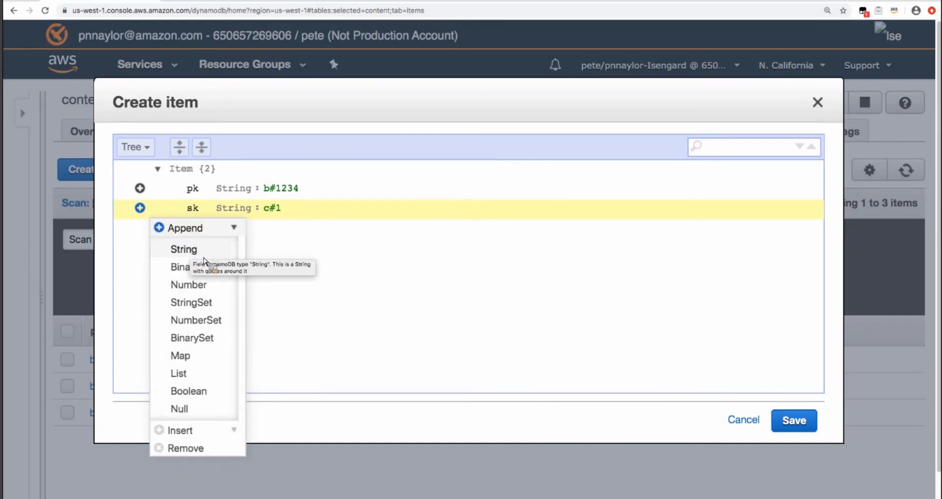
pyautogui.click(195, 251)
pyautogui.write('chapter')
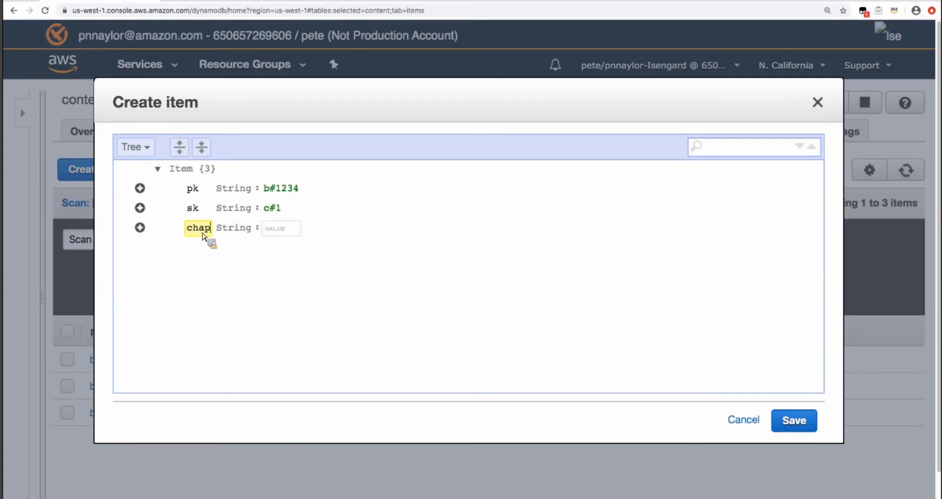
pyautogui.click(296, 234)
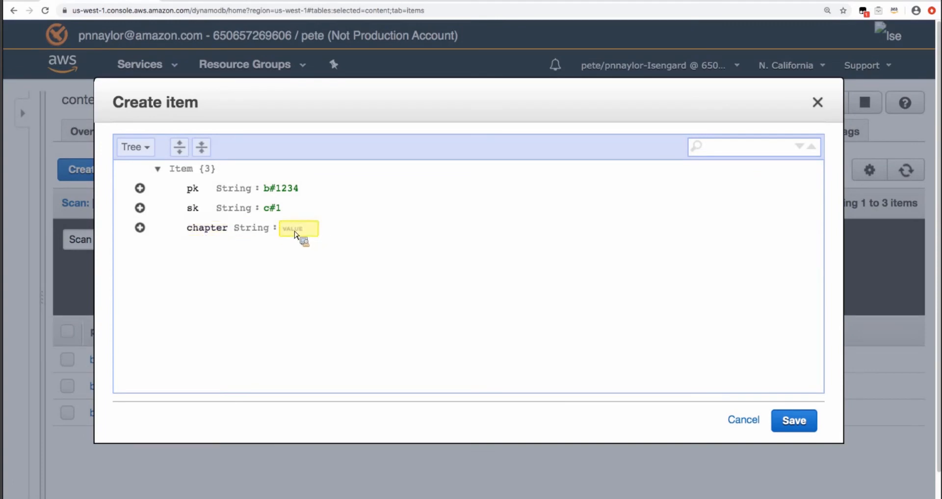
pyautogui.write('1. Created a Table')
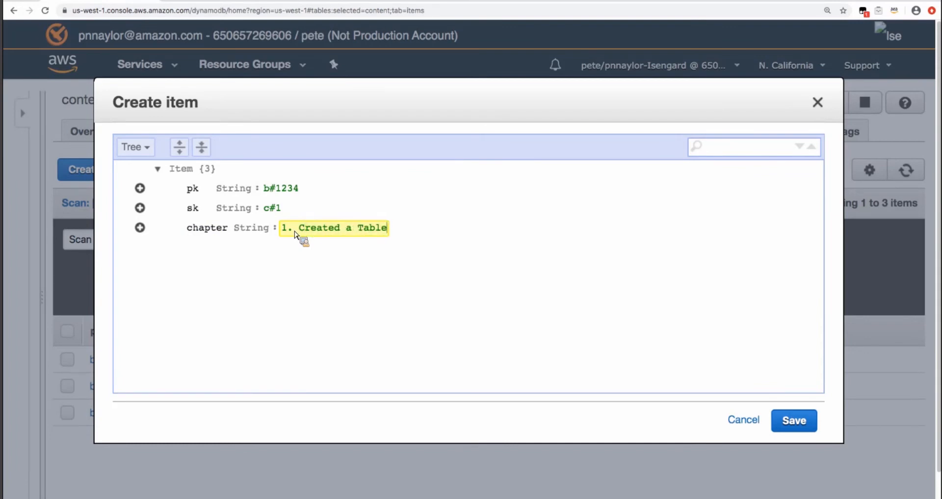
# - Append a number attribute named pages with the value 1 and save the c#1 item
pyautogui.click(140, 227)
pyautogui.moveTo(160, 247)
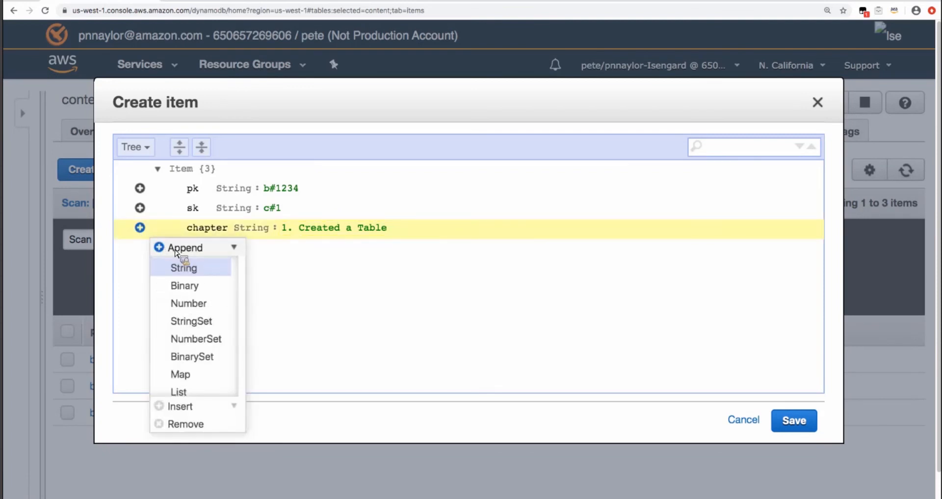
pyautogui.click(194, 305)
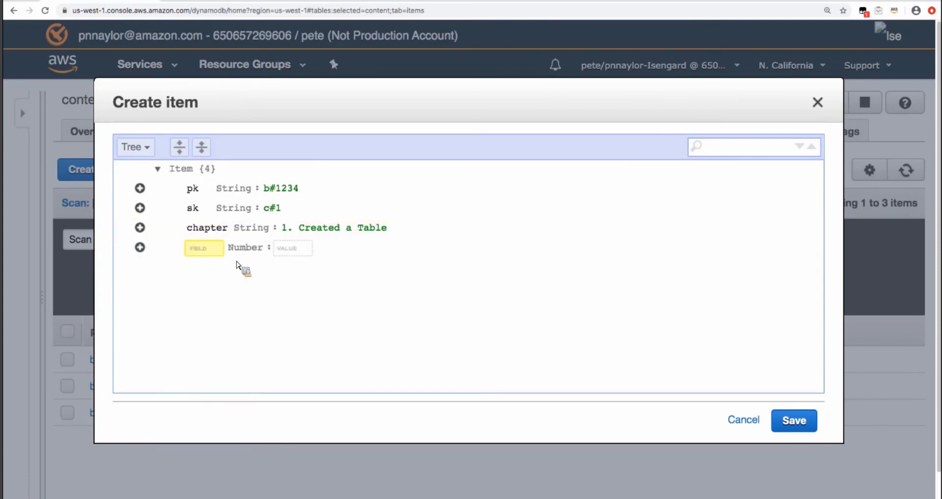
pyautogui.write('pages')
pyautogui.click(294, 250)
pyautogui.write('1')
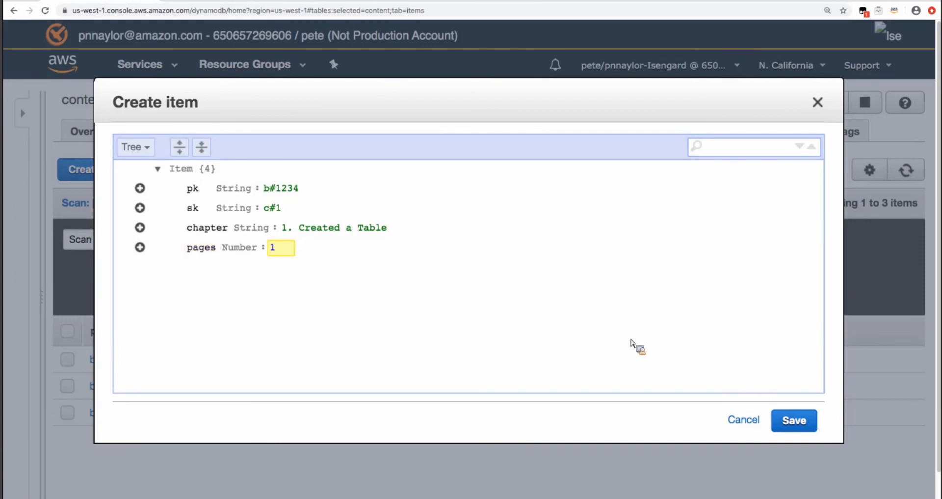
pyautogui.click(797, 422)
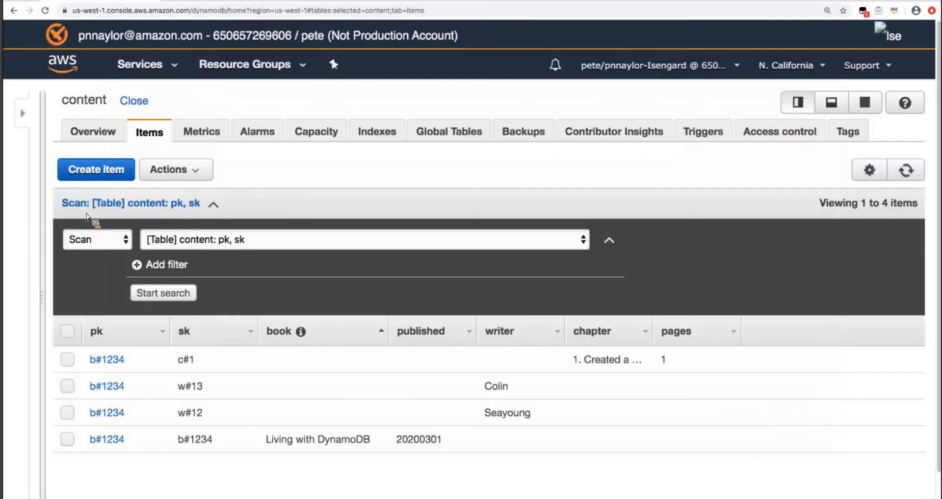
# - Start a second chapter item in the content table with pk b#1234 and sk c#2
pyautogui.click(81, 169)
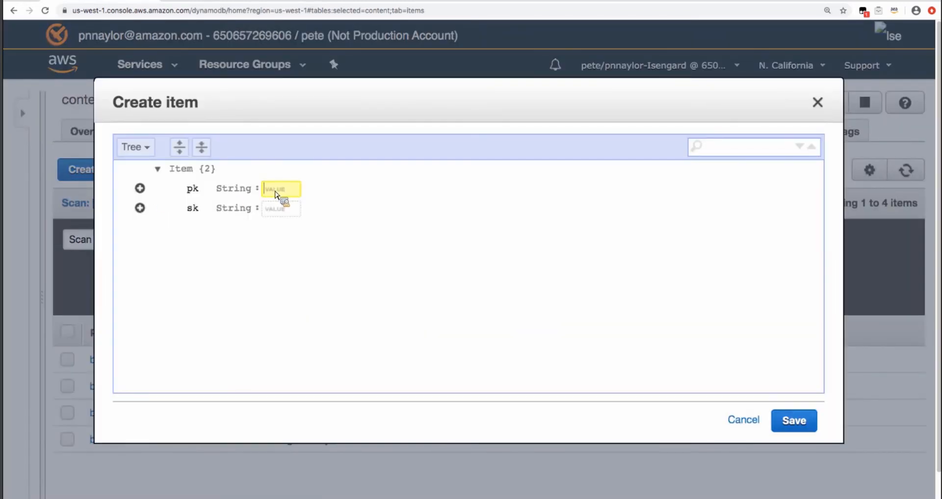
pyautogui.write('b#1234')
pyautogui.click(299, 210)
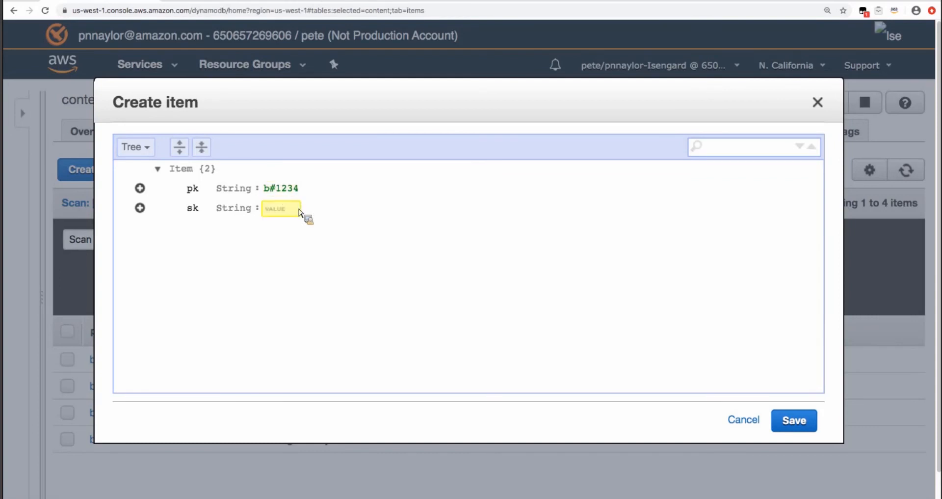
pyautogui.write('c#2')
# - Append a string attribute named chapter with the value "2. Scaled Elastically and Automatically" to the c#2 item
pyautogui.click(141, 209)
pyautogui.click(185, 227)
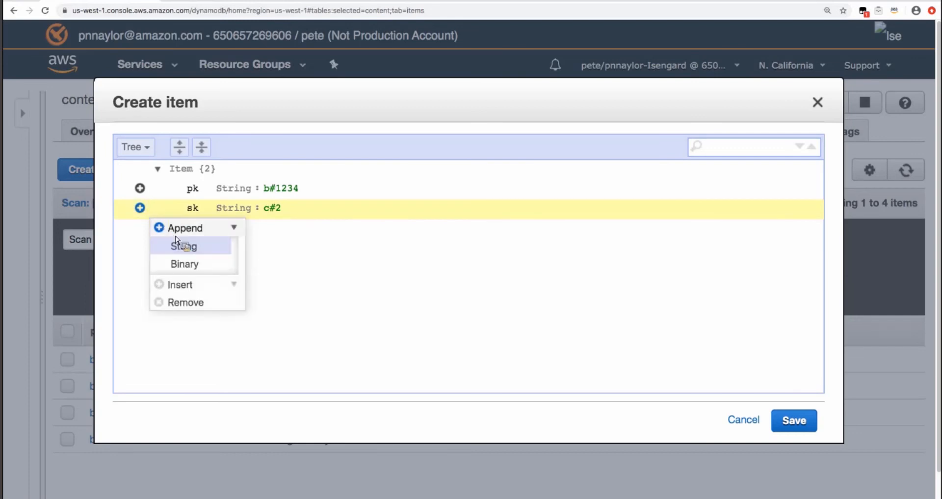
pyautogui.click(197, 248)
pyautogui.write('chapter')
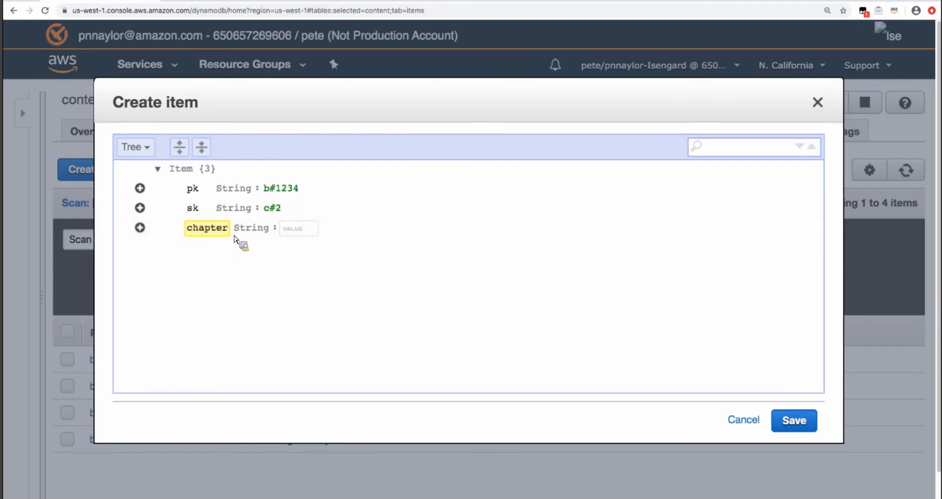
pyautogui.click(296, 231)
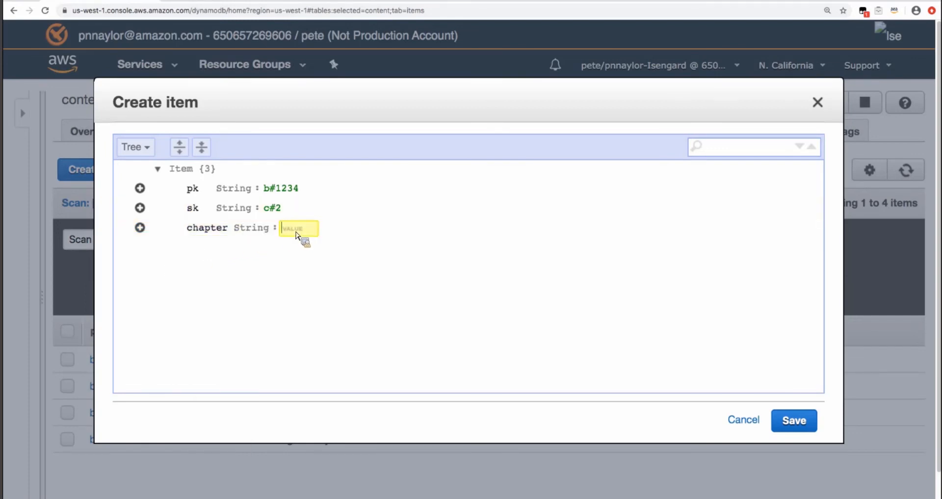
pyautogui.write('2. Scaled ')
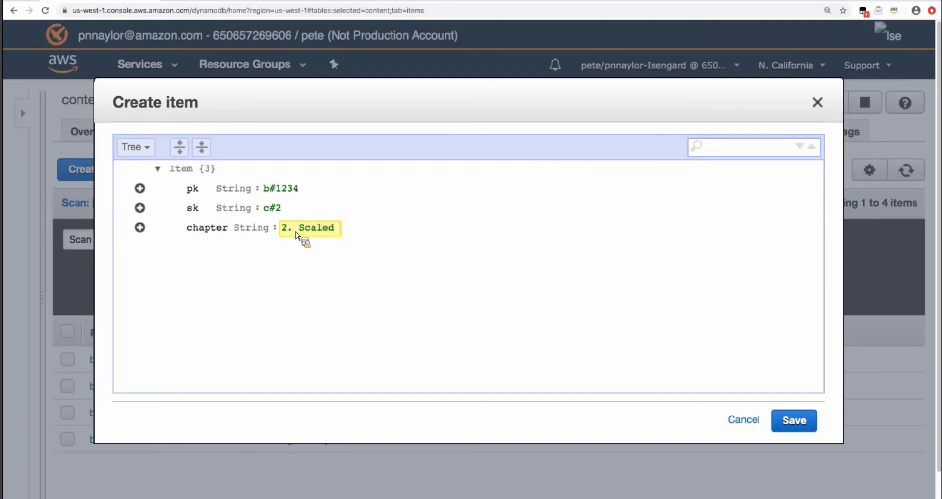
pyautogui.write('Elastic')
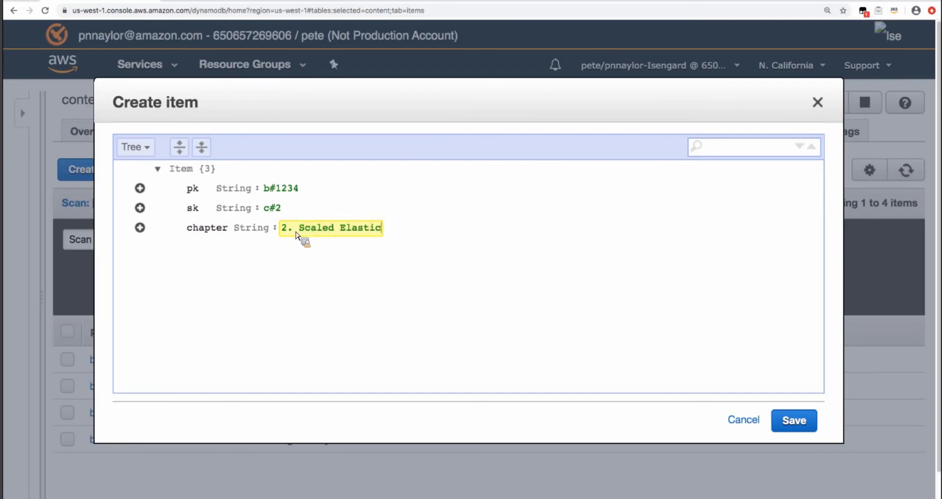
pyautogui.write('ally and Aut')
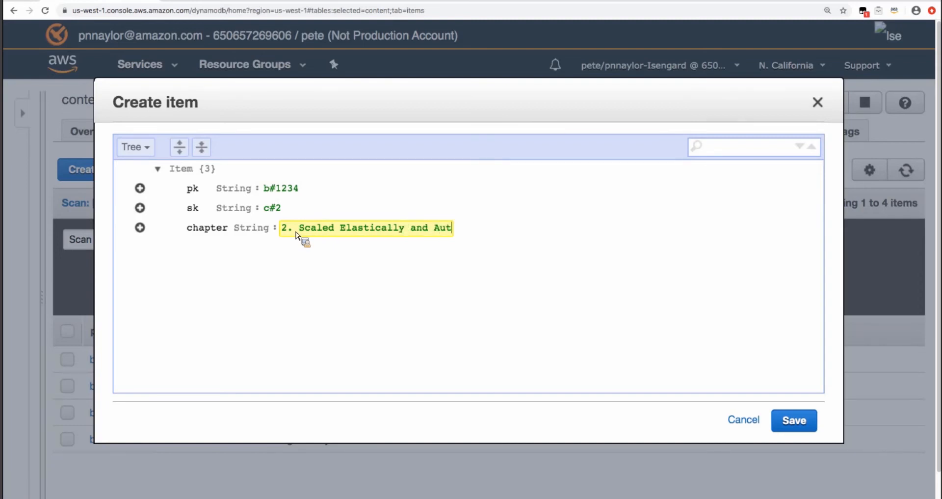
pyautogui.write('omatic')
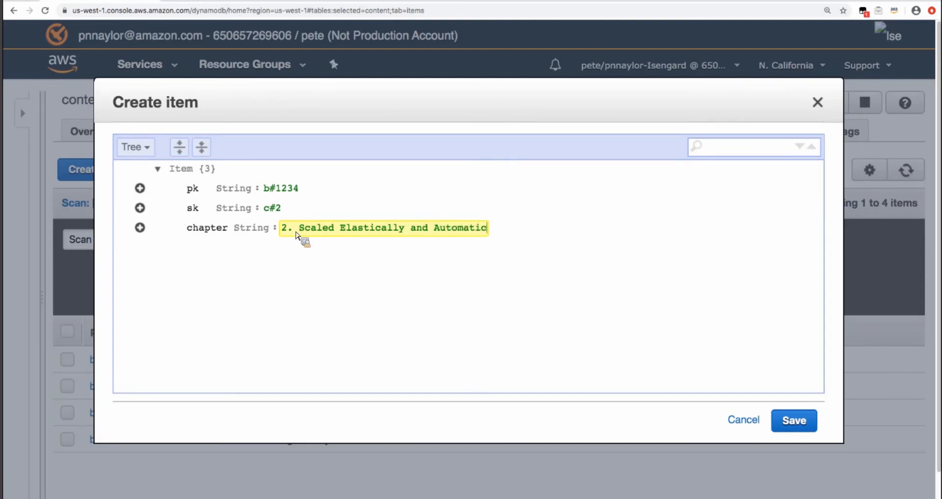
pyautogui.write('ally')
# - Append a number attribute named pages with the value 1 and save the c#2 item
pyautogui.click(140, 227)
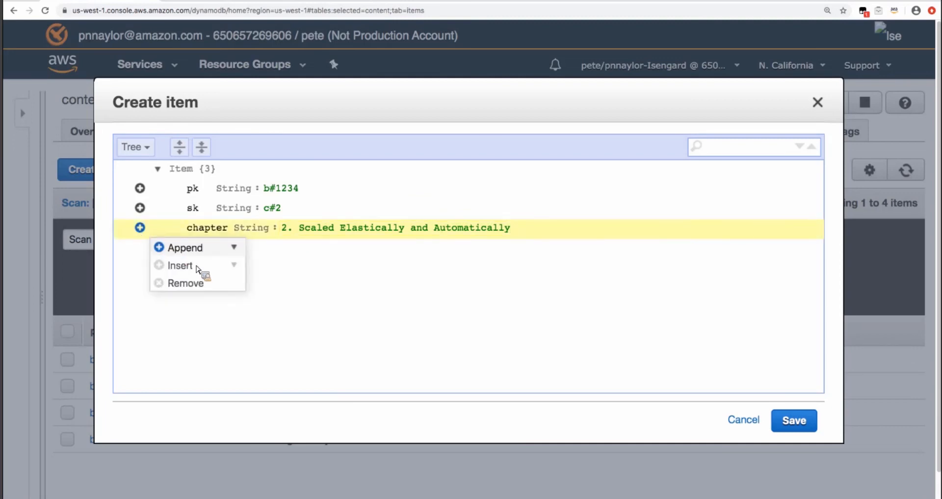
pyautogui.click(195, 250)
pyautogui.click(195, 302)
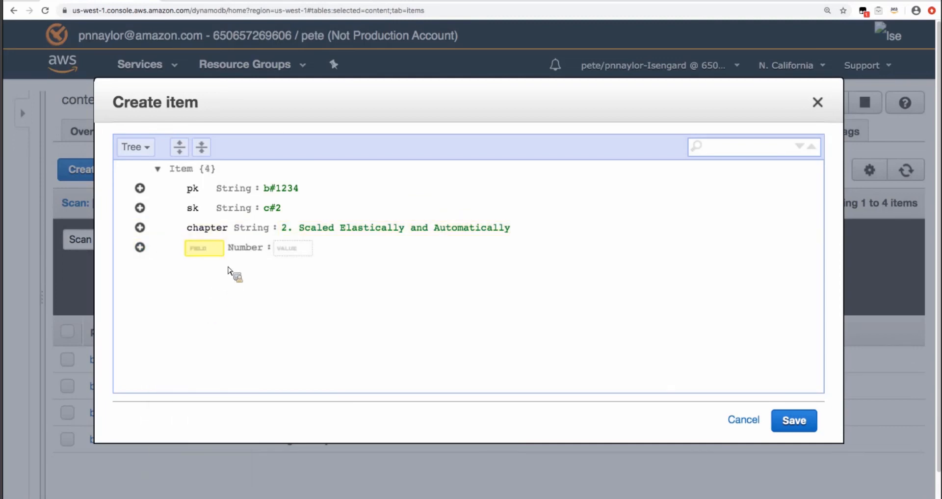
pyautogui.write('pages')
pyautogui.click(299, 252)
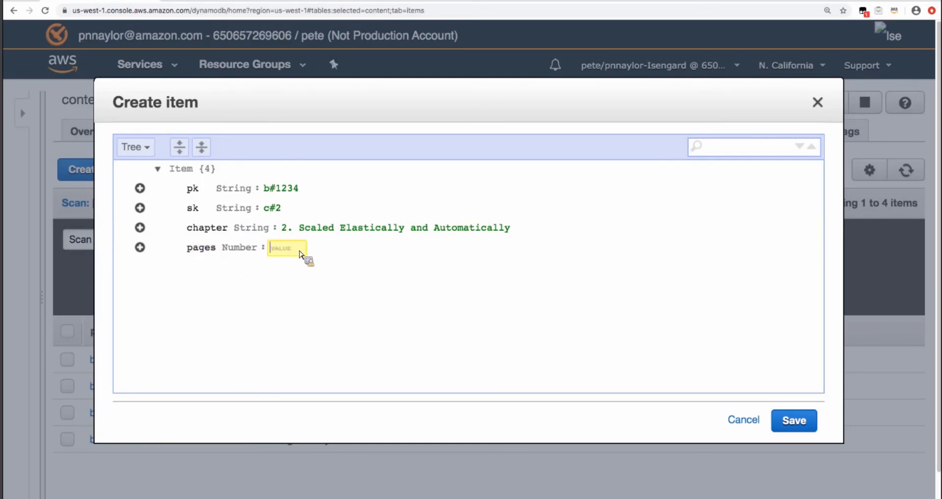
pyautogui.write('1')
pyautogui.click(810, 423)
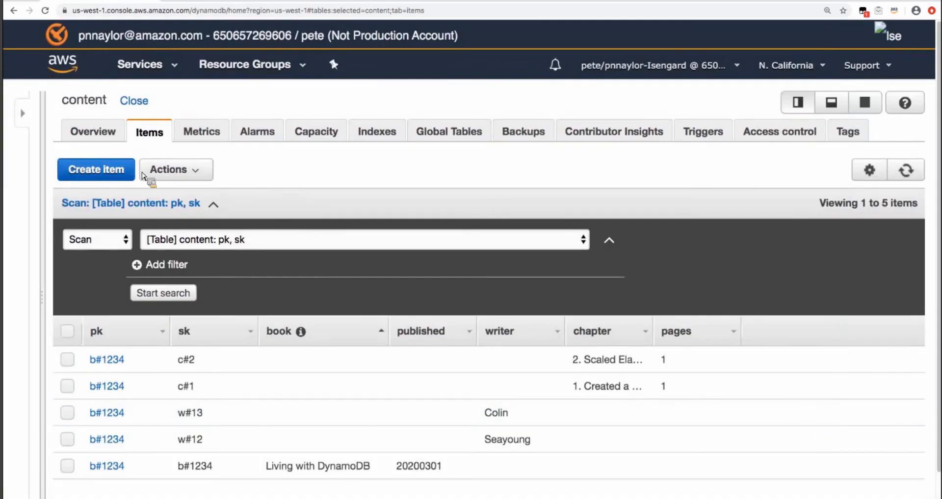
# - Start a third chapter item in the content table with pk b#1234 and sk c#3
pyautogui.click(92, 175)
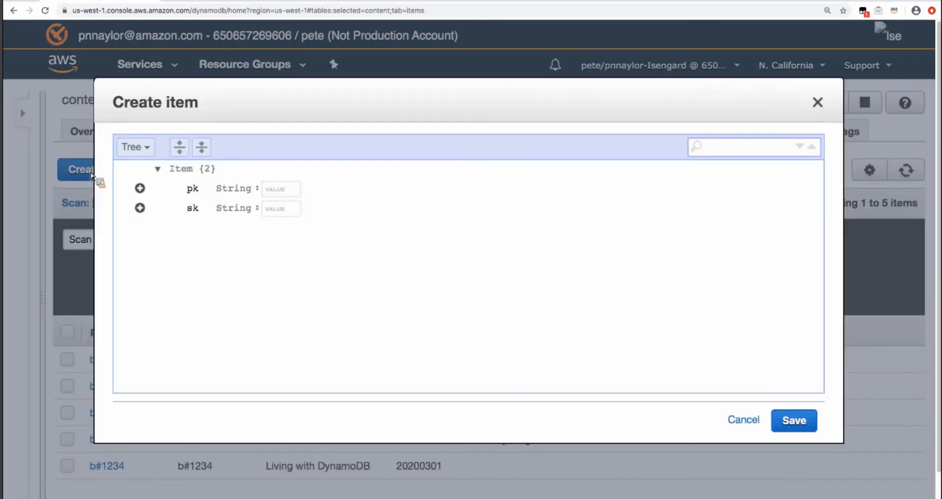
pyautogui.click(287, 190)
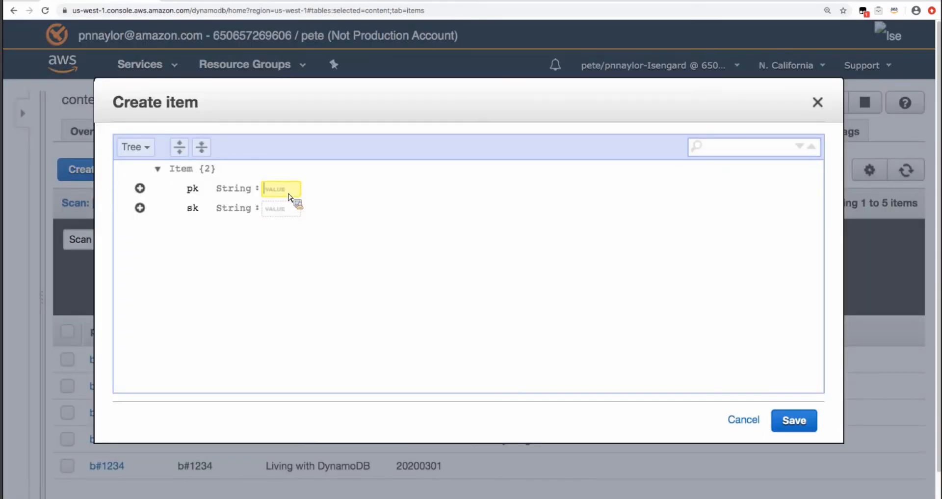
pyautogui.write('b#1234')
pyautogui.click(289, 210)
pyautogui.write('c')
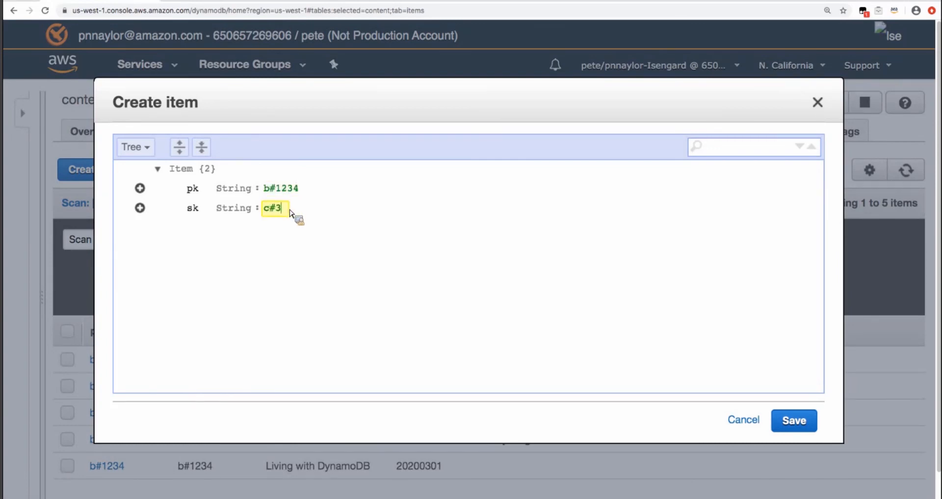
pyautogui.write('#3')
# - Append a string attribute named chapter with the value "3. Innovated in the Application" to the c#3 item
pyautogui.click(140, 208)
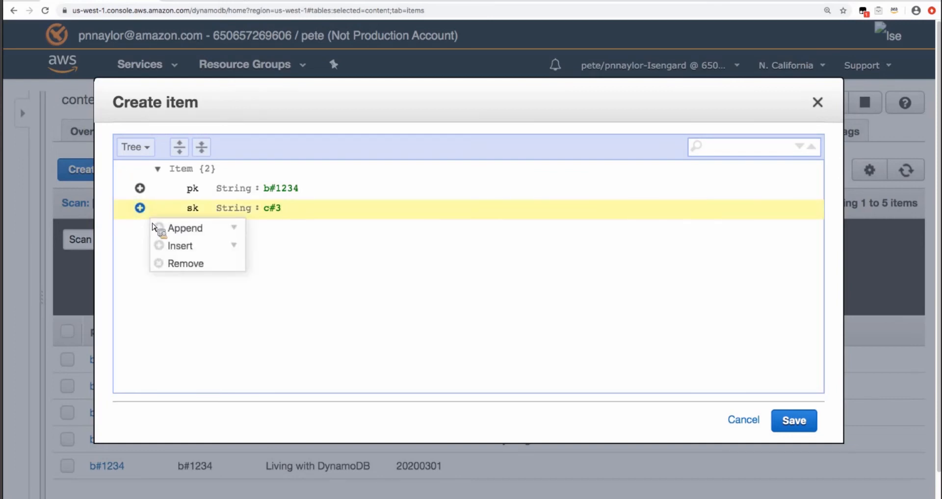
pyautogui.click(186, 229)
pyautogui.click(192, 245)
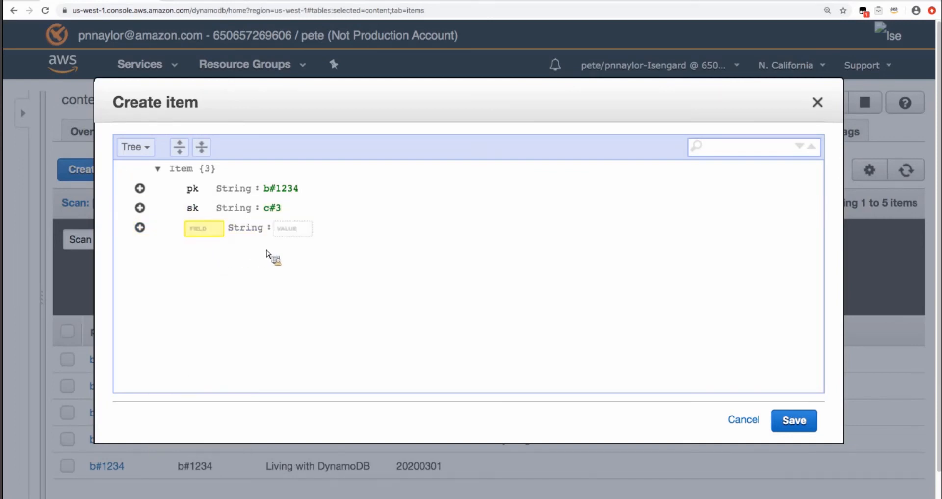
pyautogui.write('chapter')
pyautogui.click(301, 232)
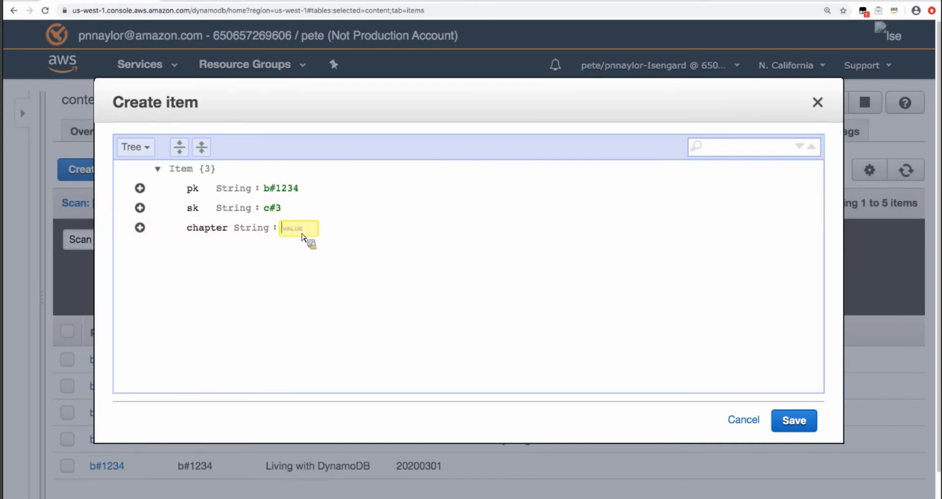
pyautogui.write('3. Innovated in')
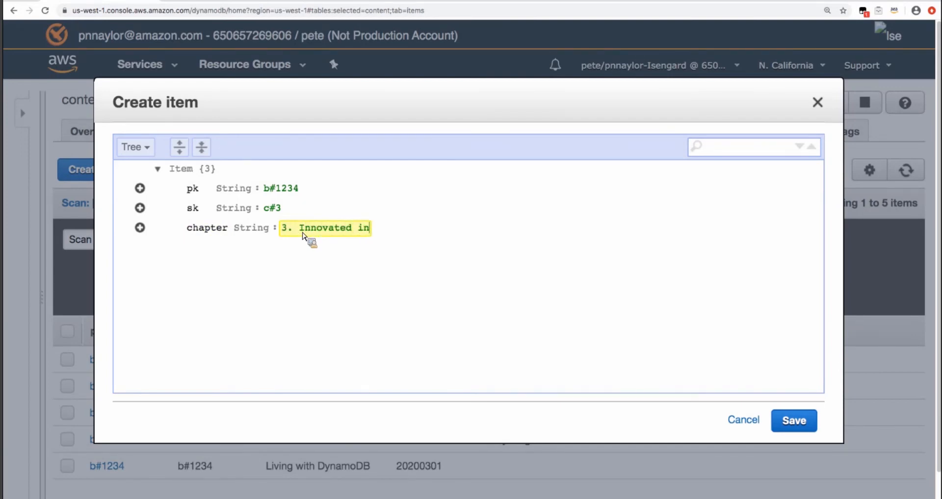
pyautogui.write(' the Application')
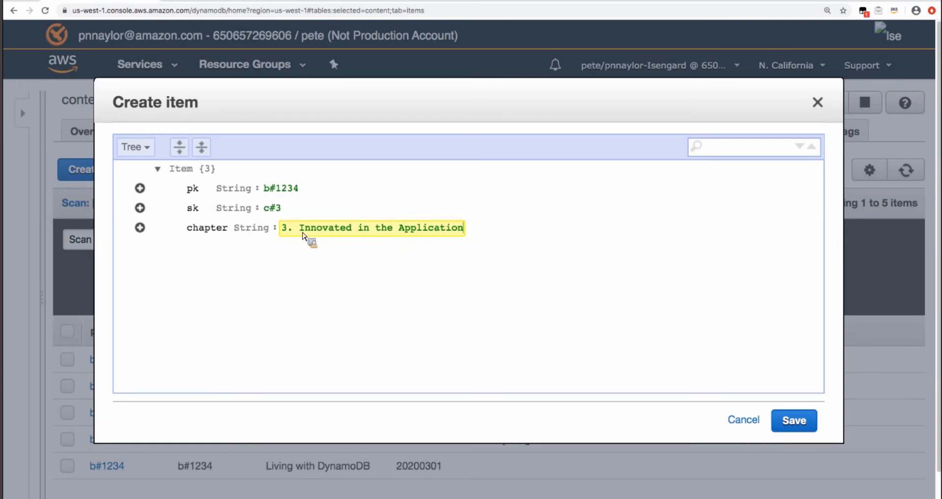
# - Append a number attribute named pages with the value 3 and save the c#3 item
pyautogui.click(140, 227)
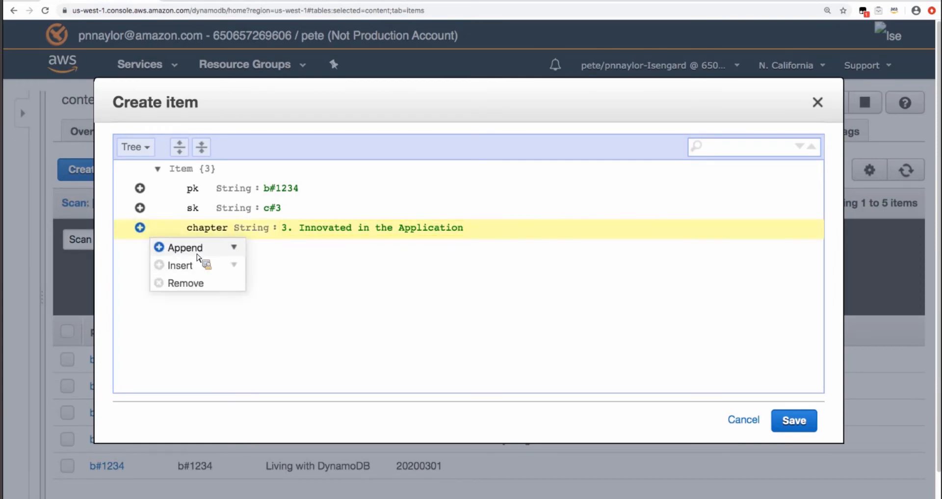
pyautogui.moveTo(176, 248)
pyautogui.click(211, 302)
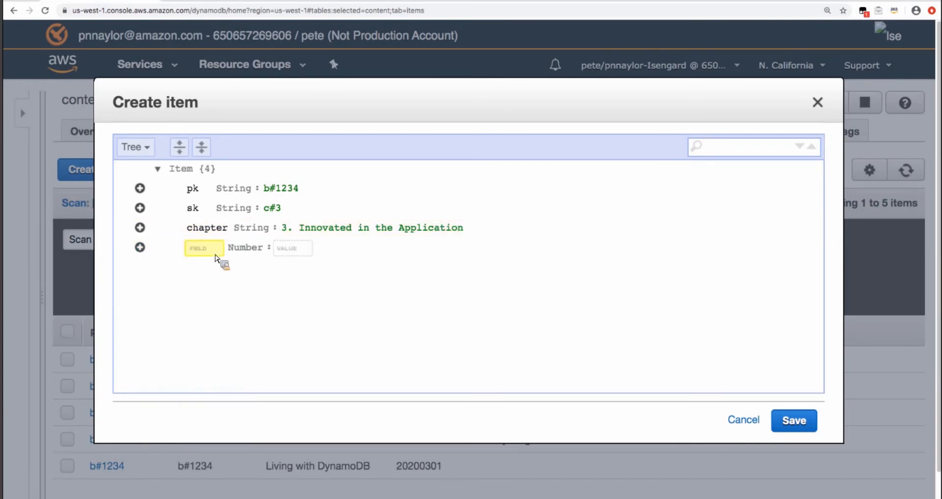
pyautogui.write('pages')
pyautogui.click(273, 248)
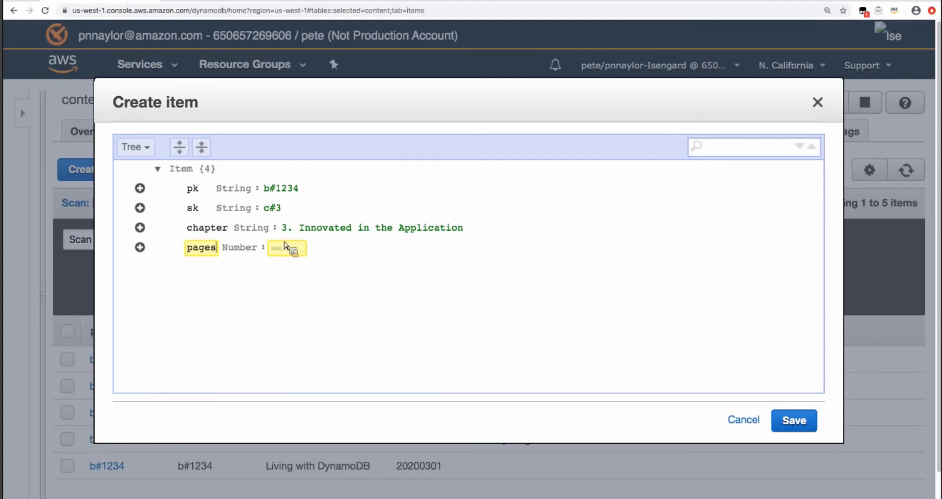
pyautogui.write('3')
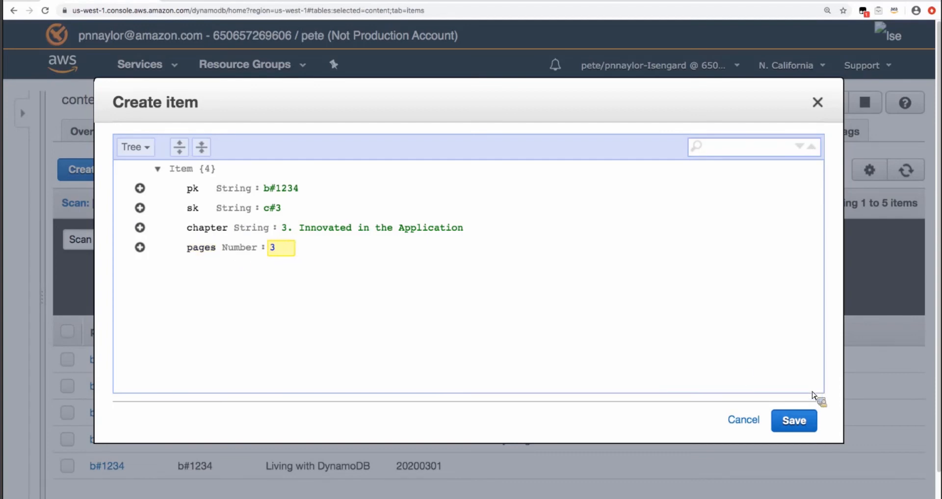
pyautogui.click(812, 426)
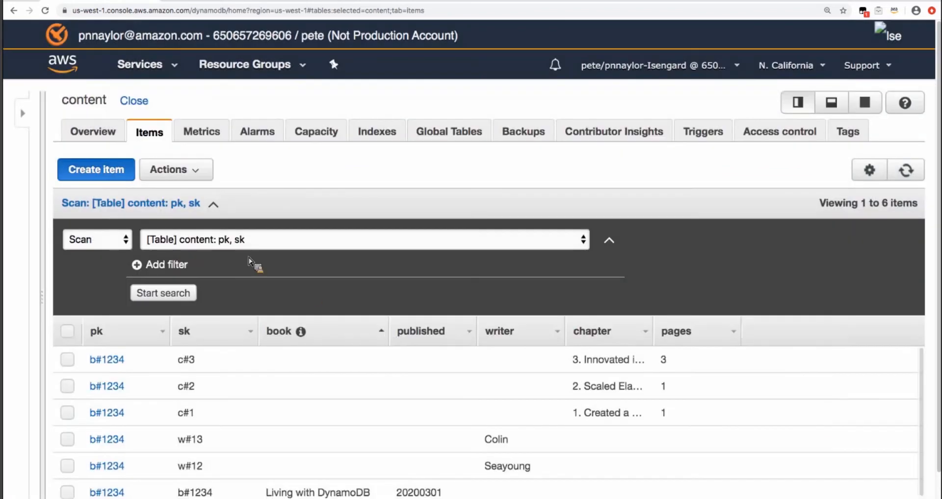
# - Start a fourth chapter item in the content table with pk b#1234 and sk c#4
pyautogui.click(95, 169)
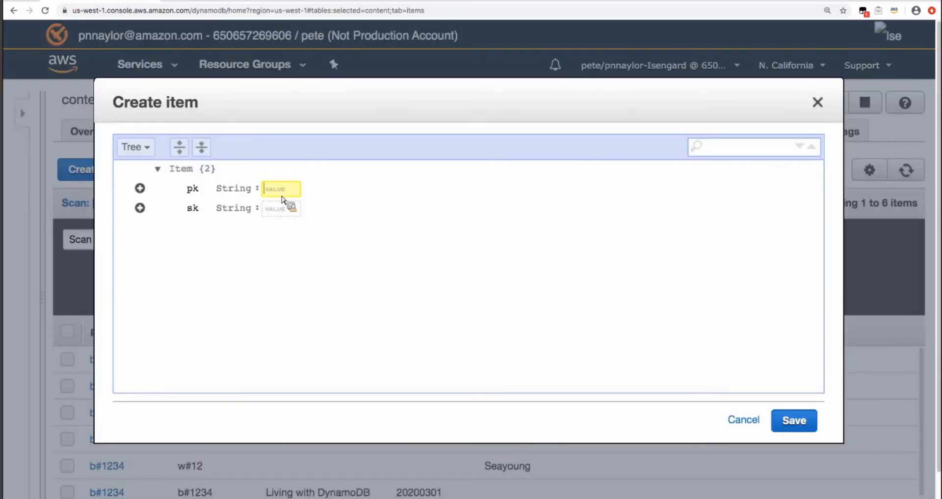
pyautogui.write('b#1234')
pyautogui.click(284, 211)
pyautogui.write('b')
pyautogui.press('BackSpace')
pyautogui.write('c#4')
# - Append a string attribute named chapter with the value "4. Prospered" to the c#4 item
pyautogui.click(140, 207)
pyautogui.click(184, 229)
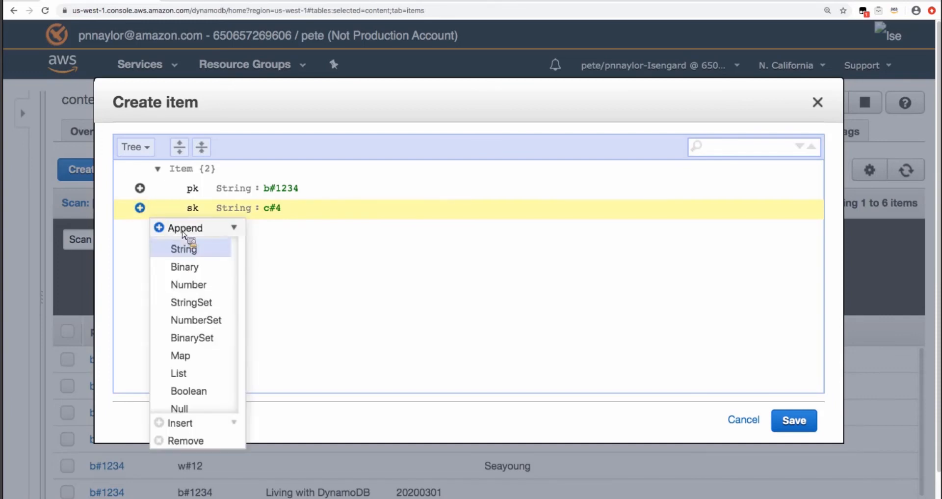
pyautogui.click(214, 250)
pyautogui.write('chapter')
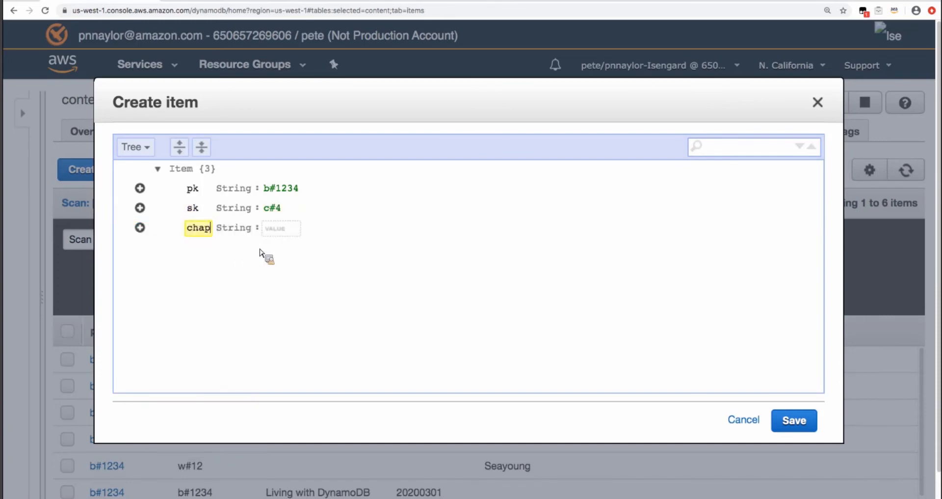
pyautogui.click(298, 232)
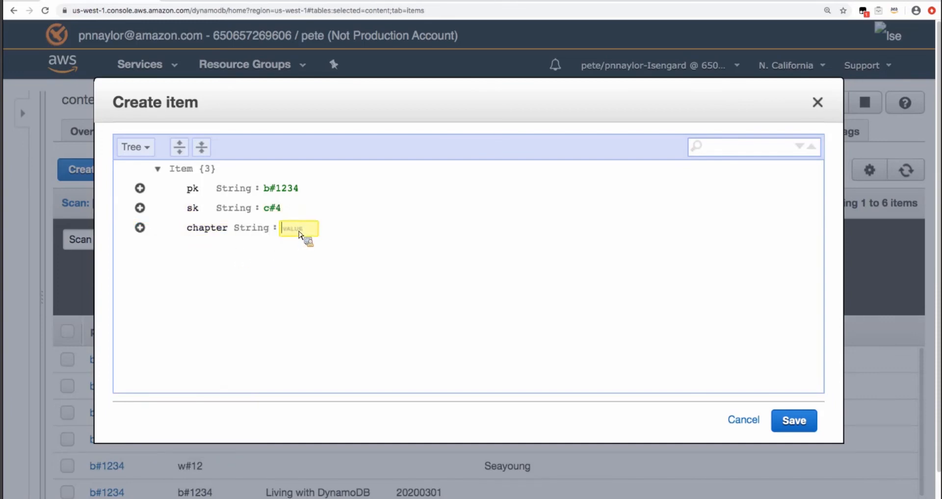
pyautogui.write('4. Prospered')
pyautogui.click(137, 260)
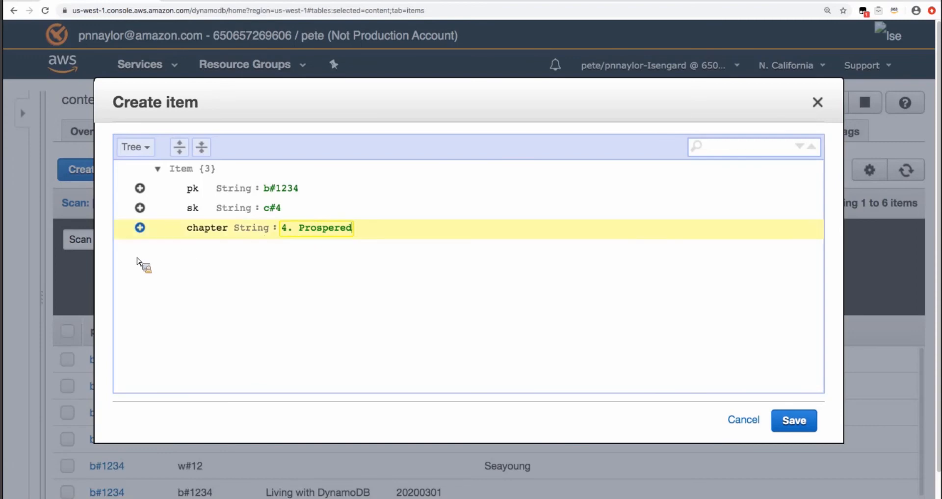
# - Append a number attribute named pages with the value 1 and save the c#4 item
pyautogui.click(139, 228)
pyautogui.click(192, 248)
pyautogui.click(198, 305)
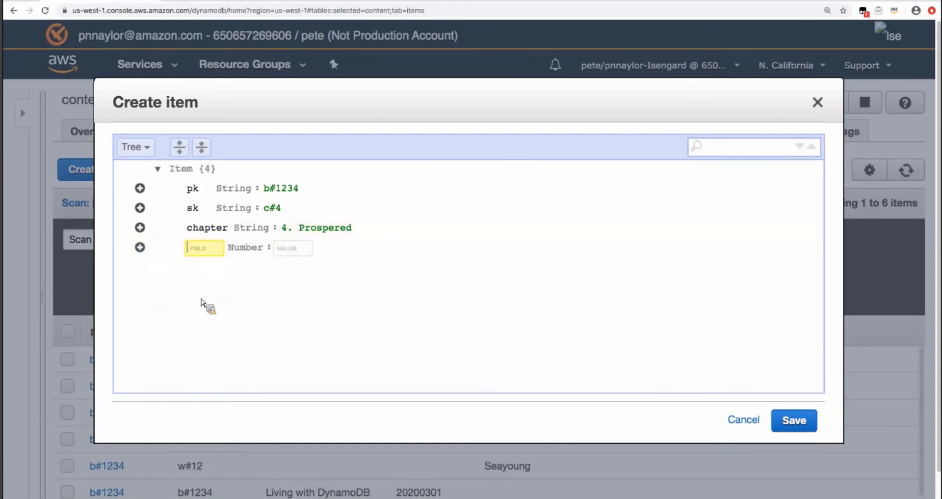
pyautogui.write('pages')
pyautogui.click(289, 247)
pyautogui.write('1')
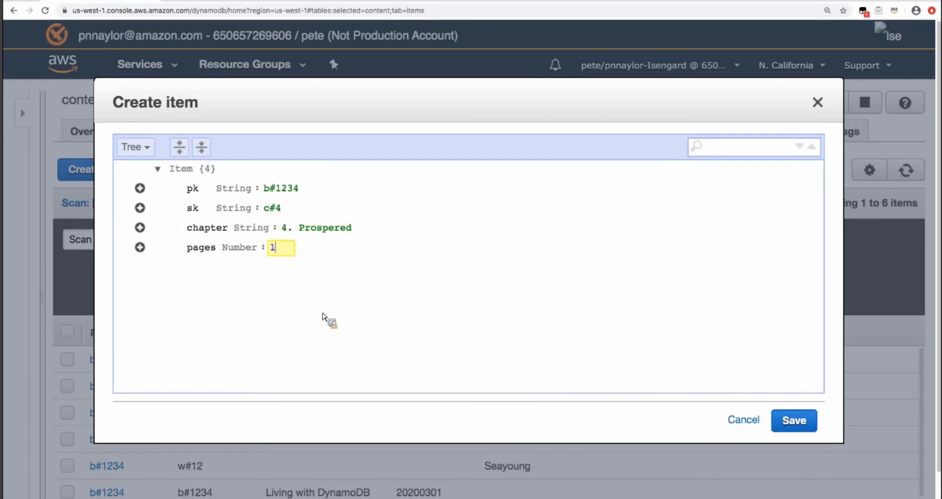
pyautogui.click(807, 424)
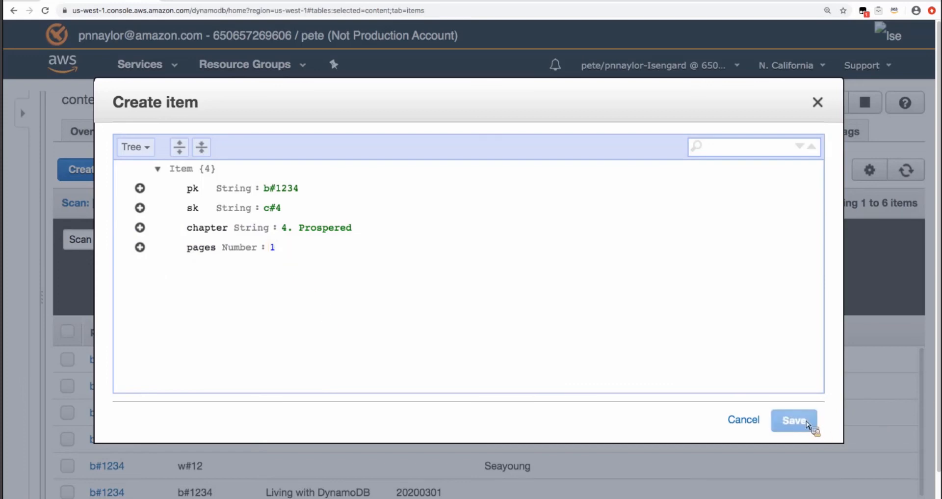
# - Review the content table's items and collapse the scan criteria to make room for the full list
pyautogui.scroll(-1, 518, 422)
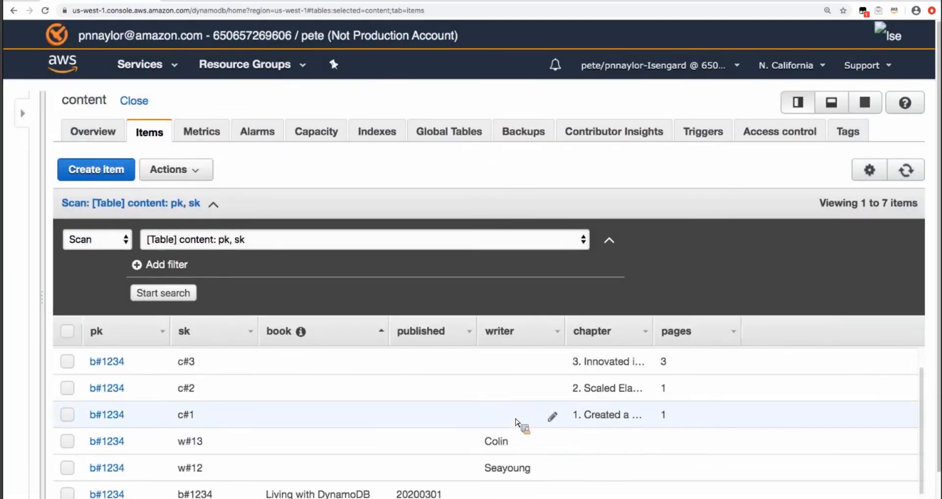
pyautogui.scroll(1, 515, 418)
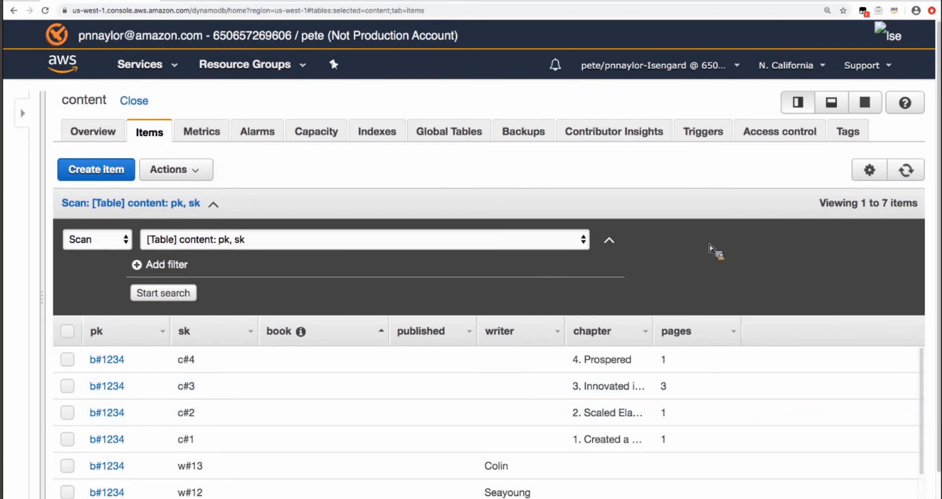
pyautogui.click(213, 203)
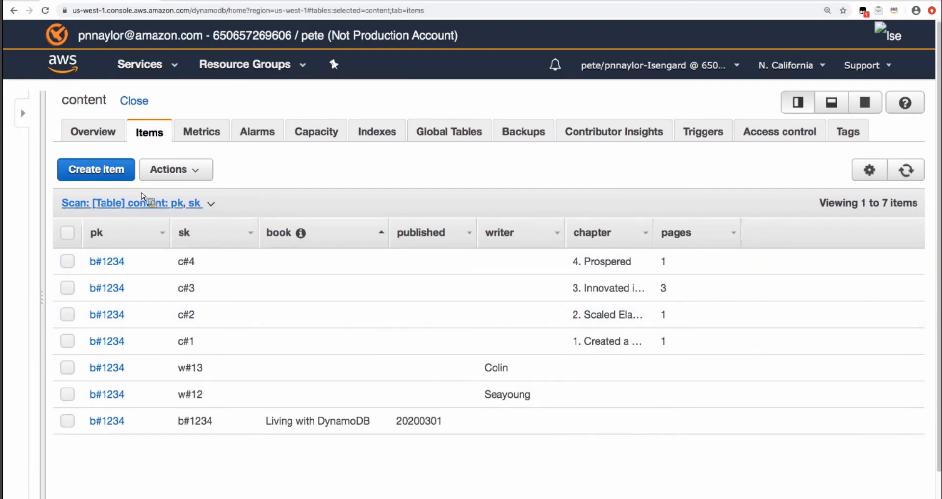
# - Start an album item in the content table with both pk and sk set to a#4321
pyautogui.click(97, 170)
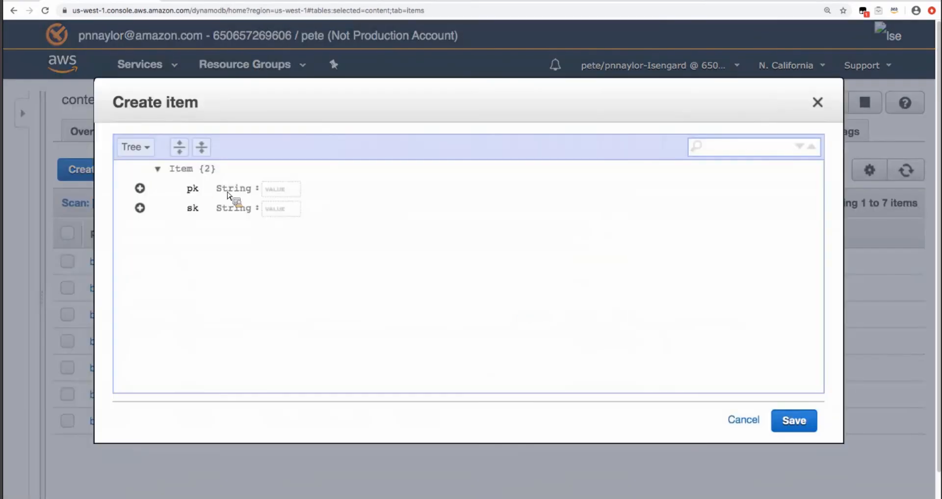
pyautogui.click(290, 194)
pyautogui.write('a')
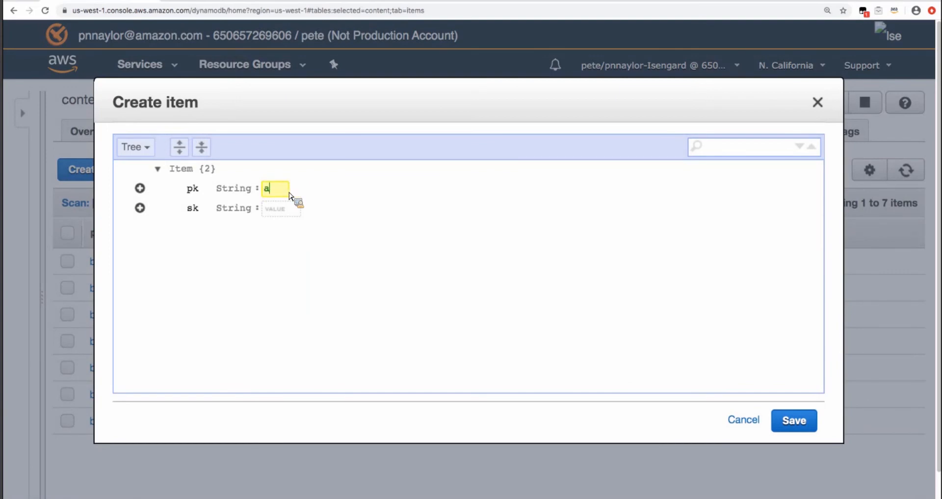
pyautogui.write('#4321')
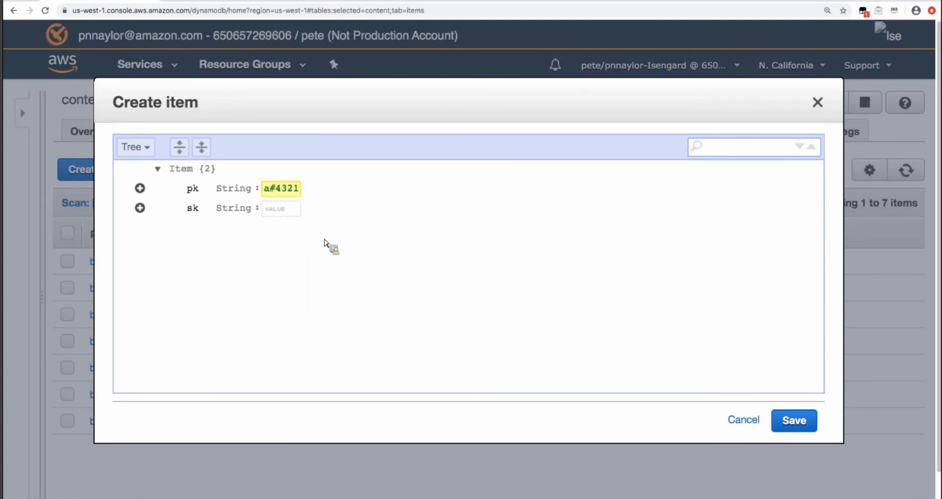
pyautogui.click(273, 207)
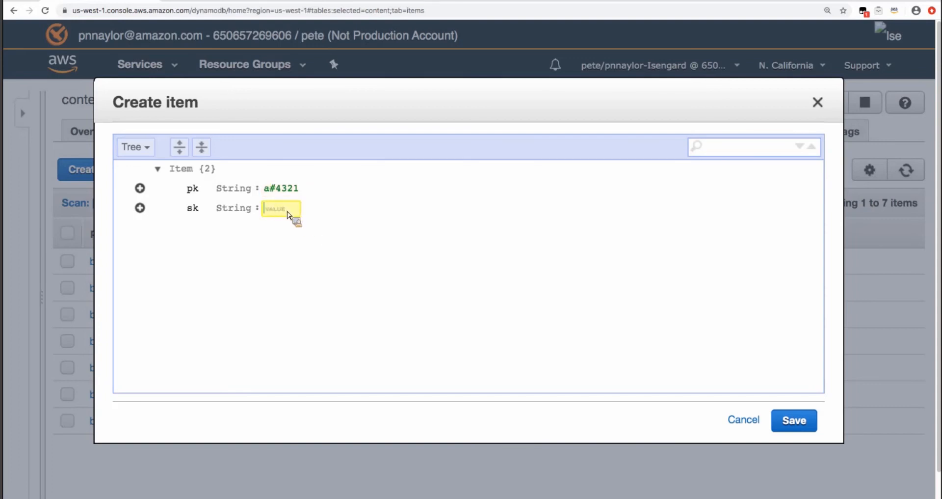
pyautogui.write('a#4321')
# - Append a string attribute named album with the value "My Old Database Broke My Heart" to the a#4321 item
pyautogui.click(140, 207)
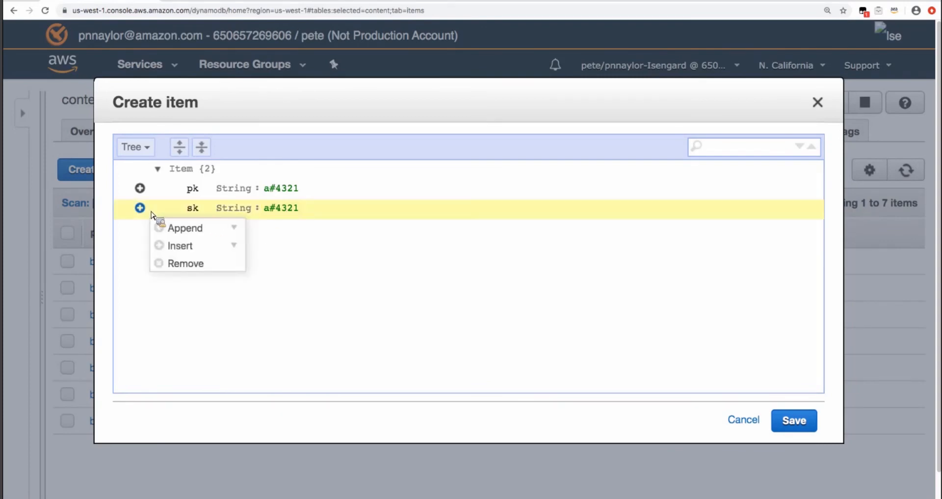
pyautogui.moveTo(162, 227)
pyautogui.click(209, 250)
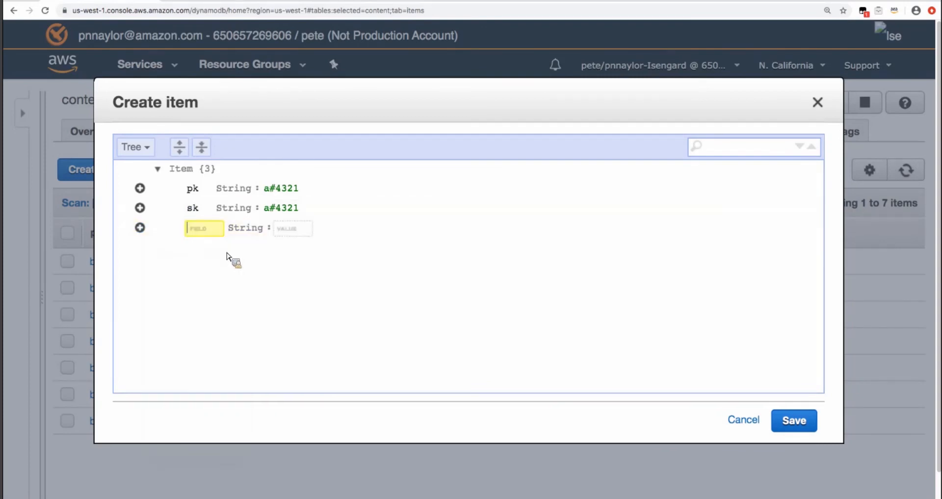
pyautogui.write('album')
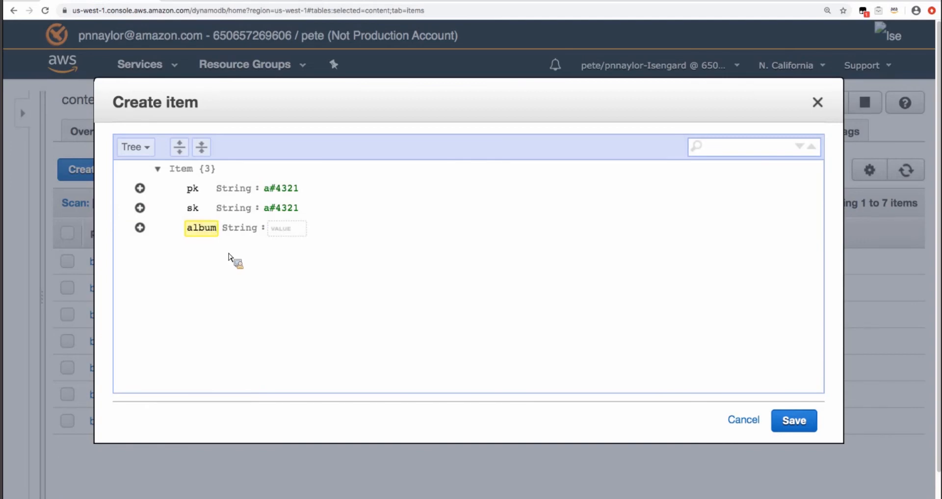
pyautogui.click(291, 233)
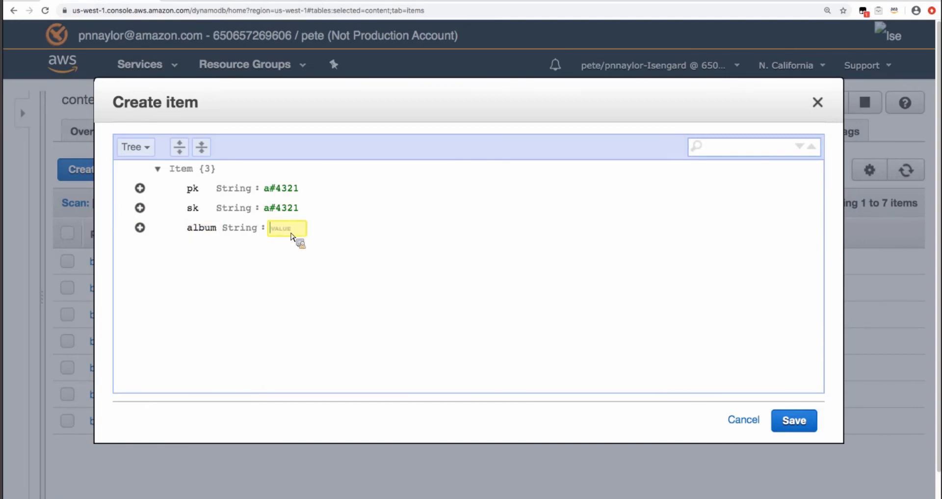
pyautogui.write('My Old Databas')
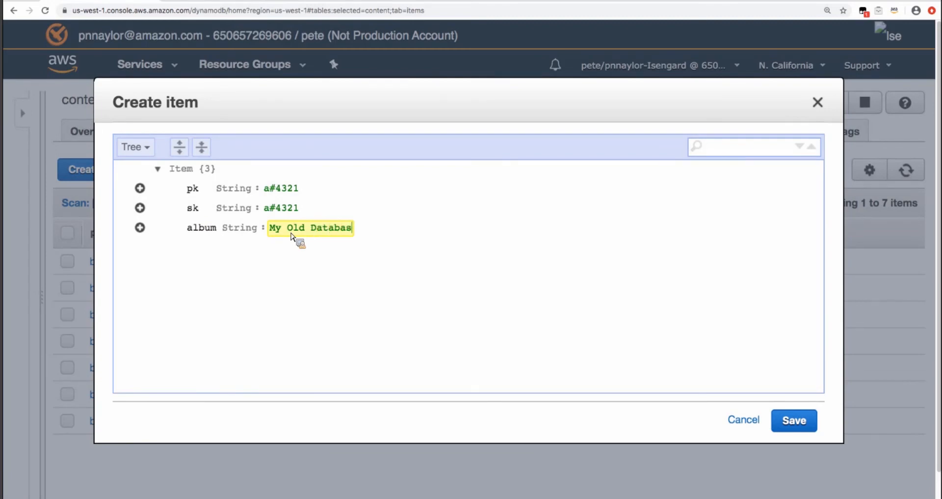
pyautogui.write('e Broke')
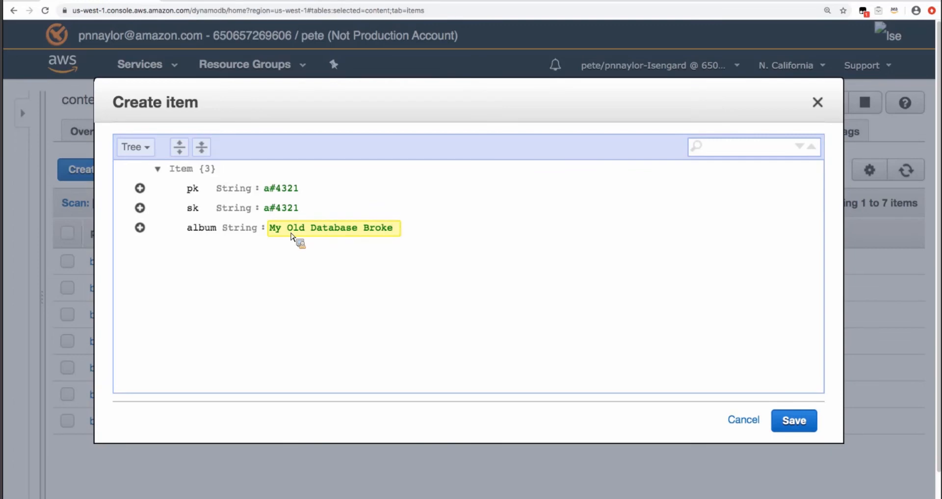
pyautogui.write(' My Heart')
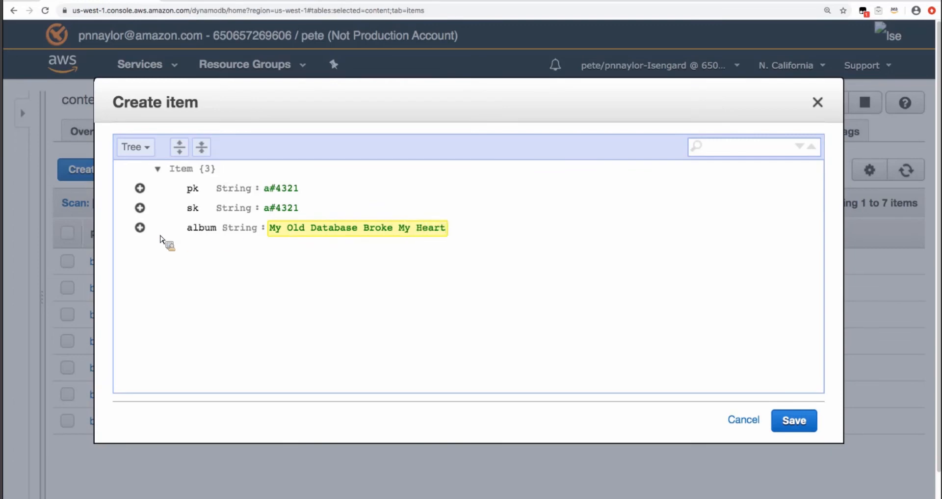
# - Append a number attribute named released with the value 20200302 and save the album item
pyautogui.click(143, 231)
pyautogui.moveTo(185, 248)
pyautogui.click(212, 301)
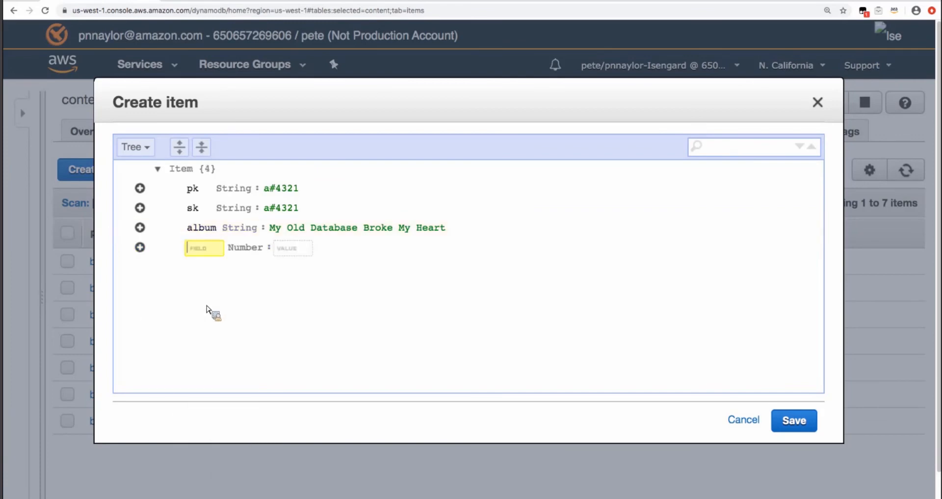
pyautogui.write('released')
pyautogui.click(320, 252)
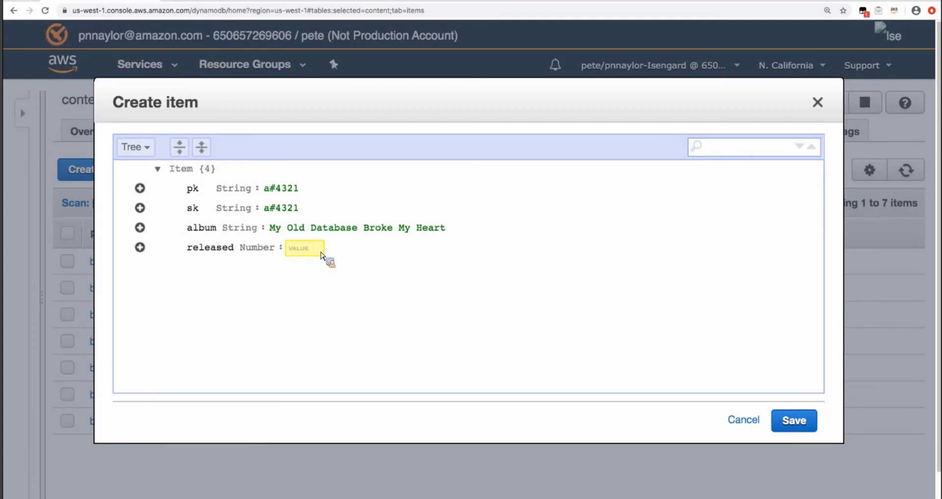
pyautogui.write('20200302')
pyautogui.click(793, 421)
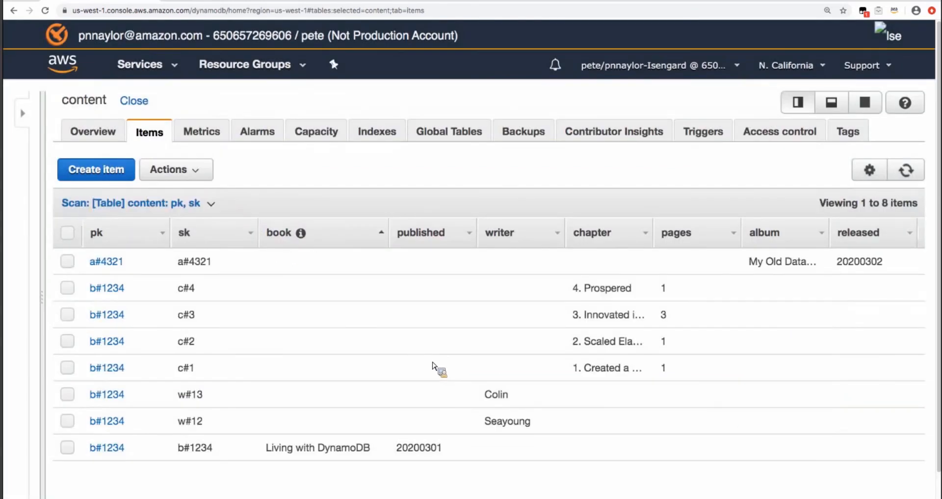
# - Start a musician item in the content table with pk a#4321 and sk m#25
pyautogui.click(97, 168)
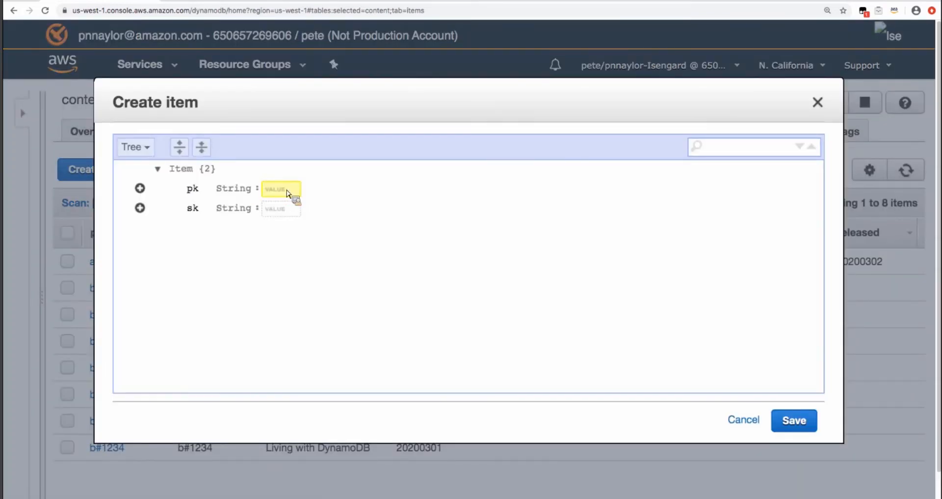
pyautogui.write('a#4321')
pyautogui.click(279, 213)
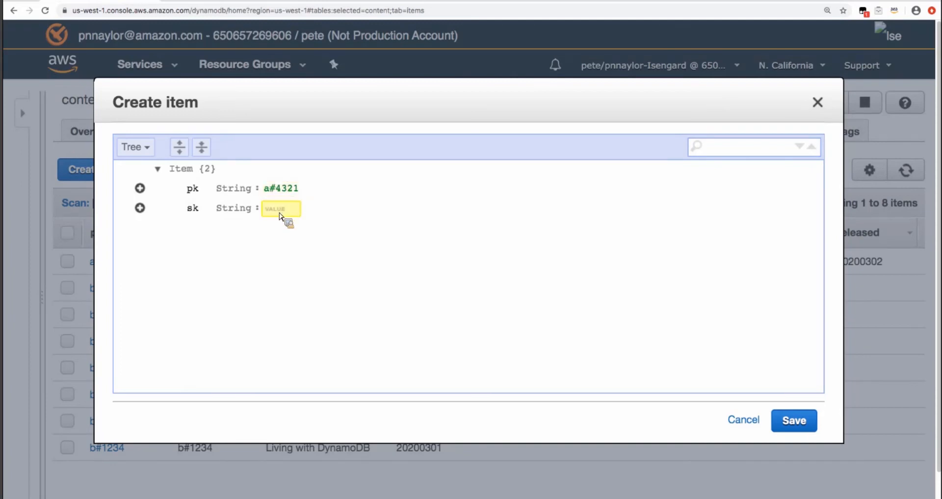
pyautogui.write('m#25')
# - Append a string attribute named musician holding the musician's first name and save the m#25 item
pyautogui.click(140, 207)
pyautogui.click(156, 229)
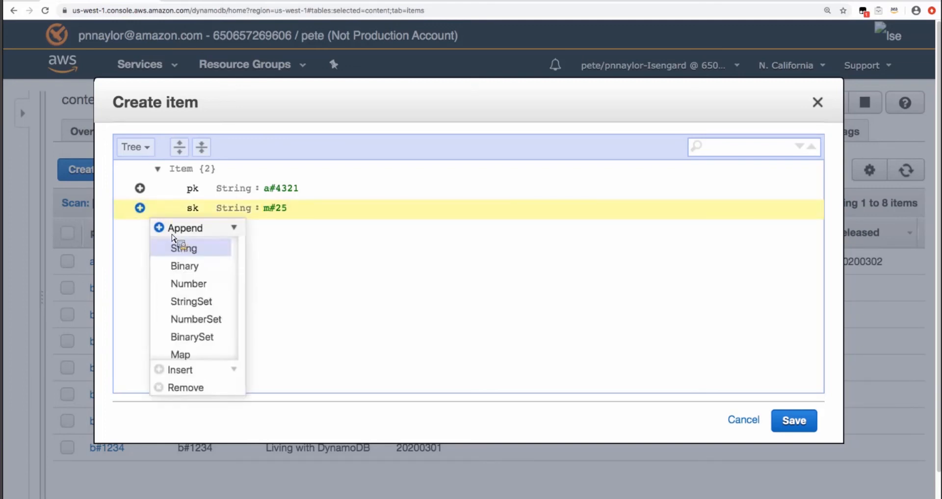
pyautogui.click(185, 248)
pyautogui.write('musician')
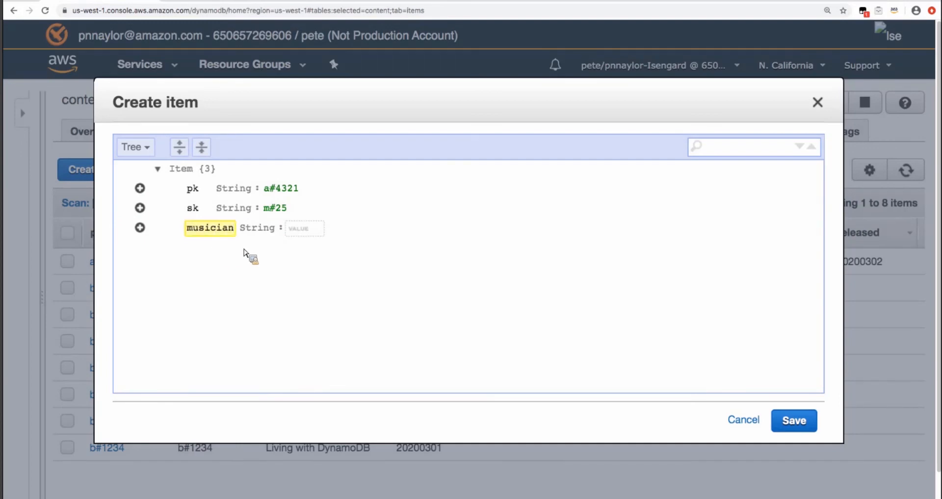
pyautogui.click(296, 231)
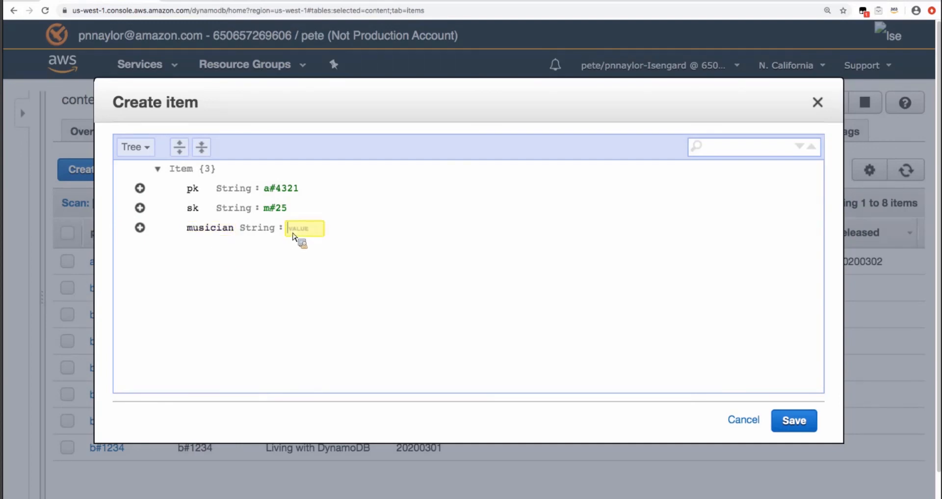
pyautogui.write('Pete')
pyautogui.click(792, 420)
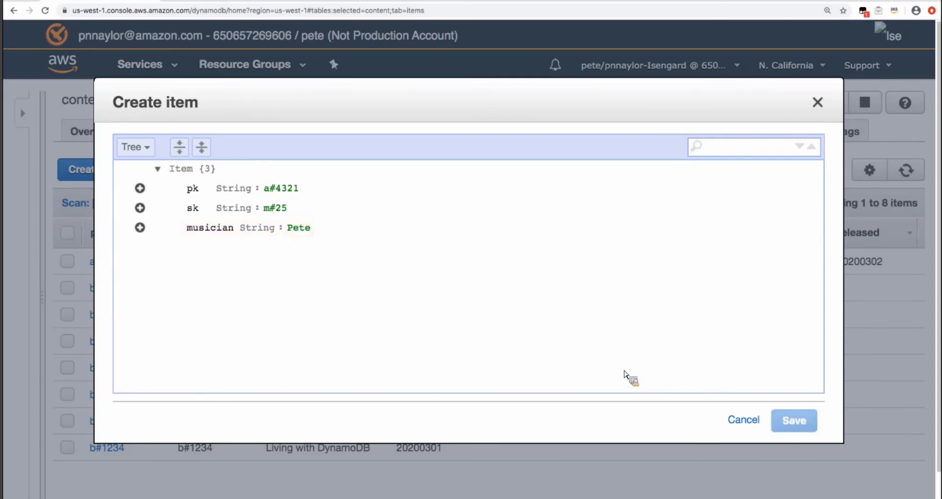
# - Start a second musician item in the content table with pk a#4321 and sk m#26
pyautogui.scroll(-2, 334, 364)
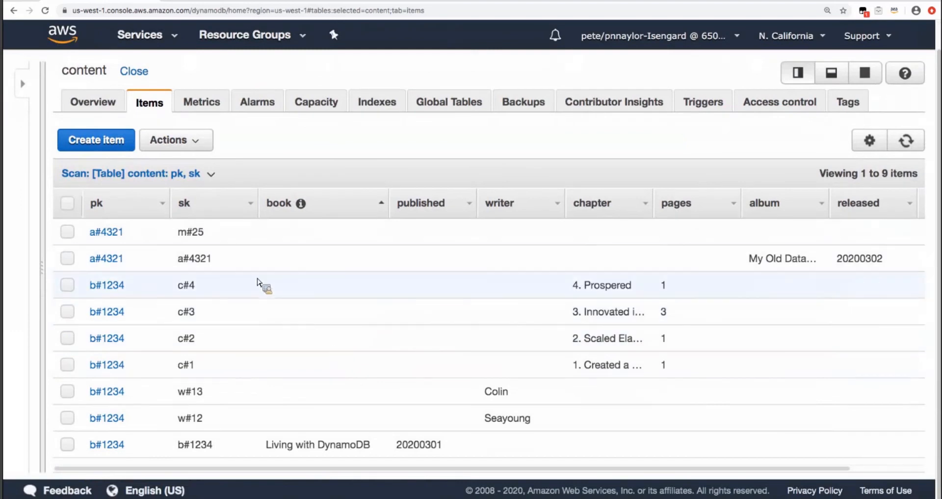
pyautogui.scroll(2, 257, 278)
pyautogui.click(120, 166)
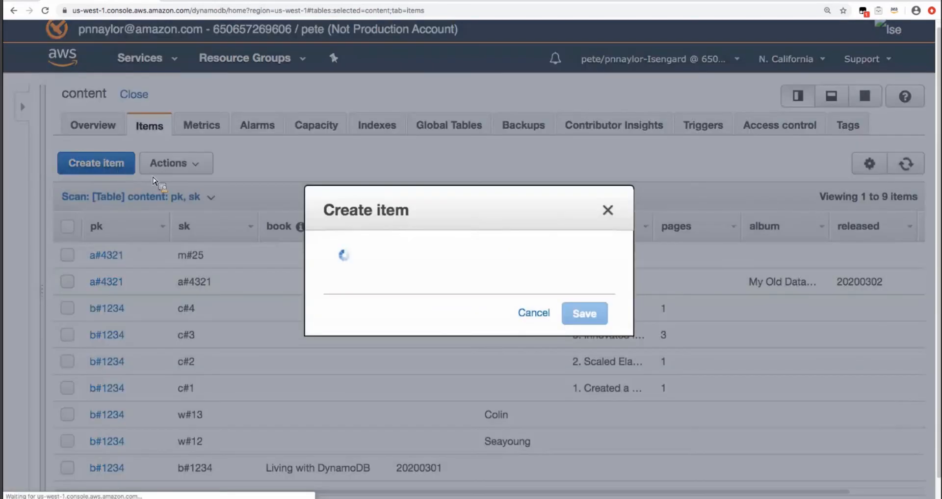
pyautogui.write('a#43')
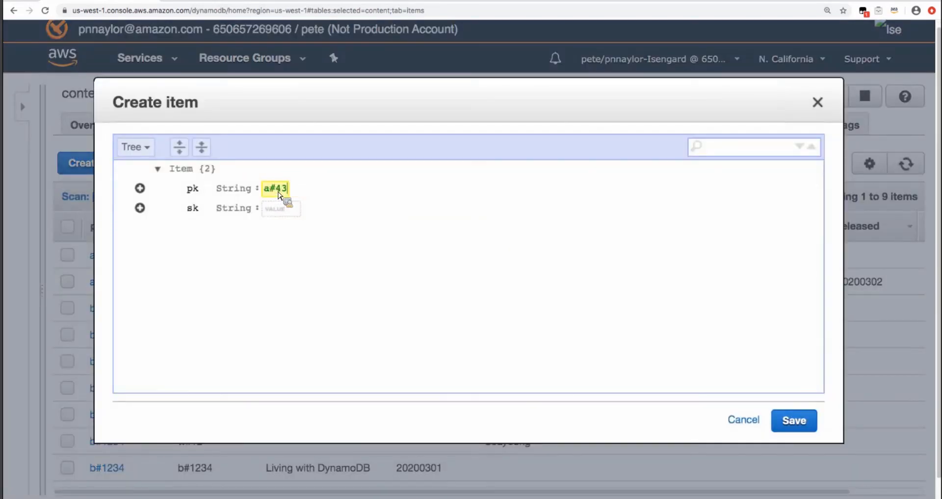
pyautogui.write('21')
pyautogui.press('Tab')
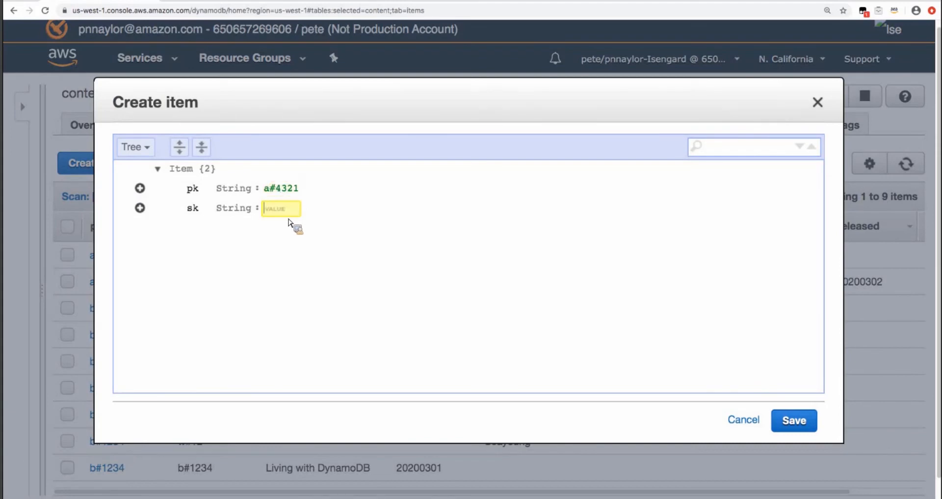
pyautogui.write('m#26')
# - Append a string attribute named musician with the value "The Dynamosters" and save the m#26 item
pyautogui.click(140, 208)
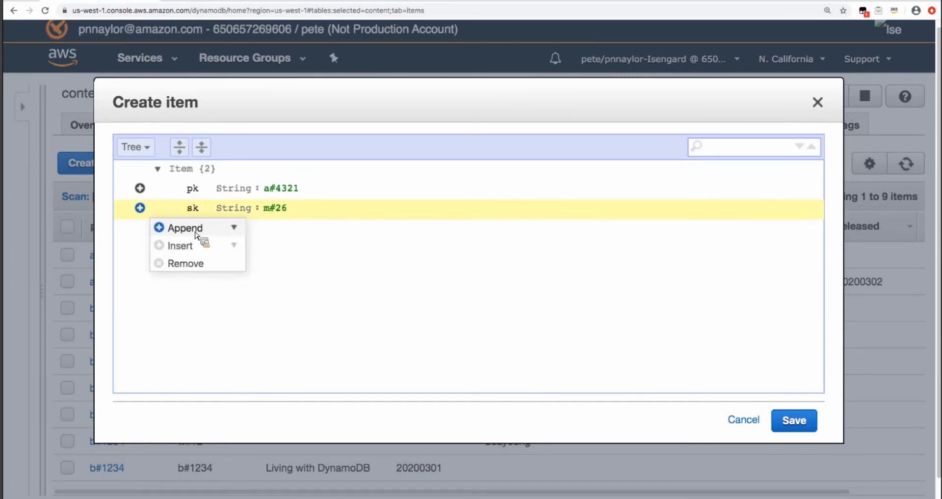
pyautogui.moveTo(187, 227)
pyautogui.click(209, 249)
pyautogui.write('mus')
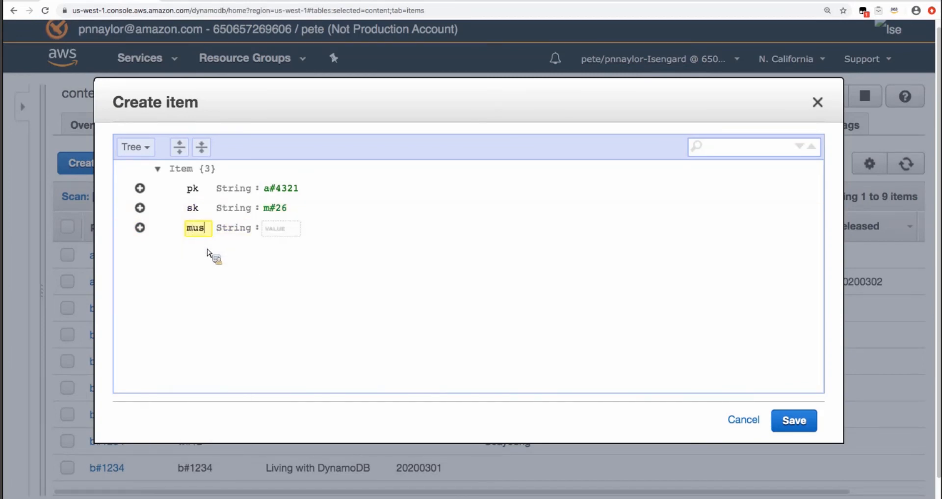
pyautogui.write('ician')
pyautogui.click(307, 231)
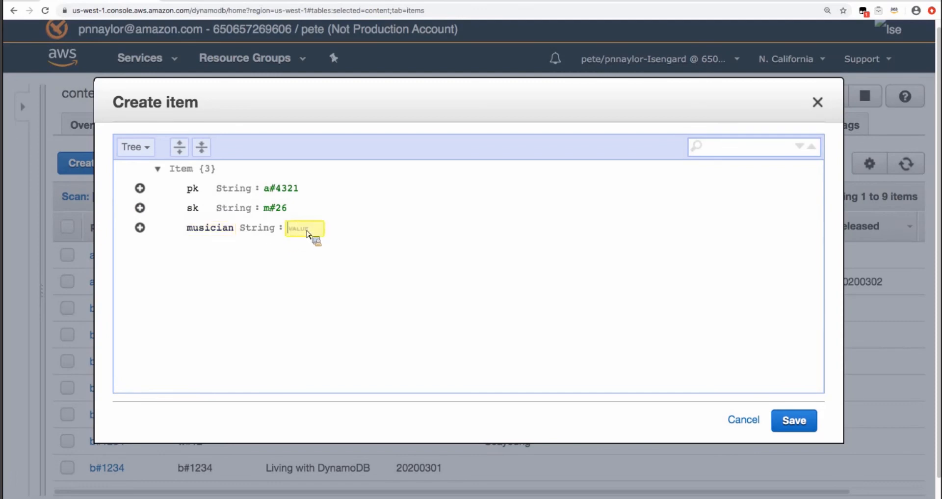
pyautogui.write('The Dynamosters')
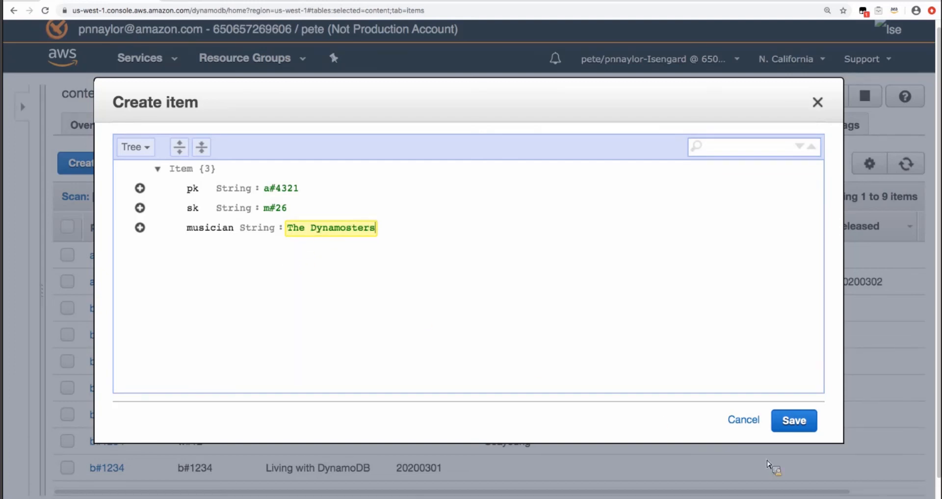
pyautogui.click(784, 429)
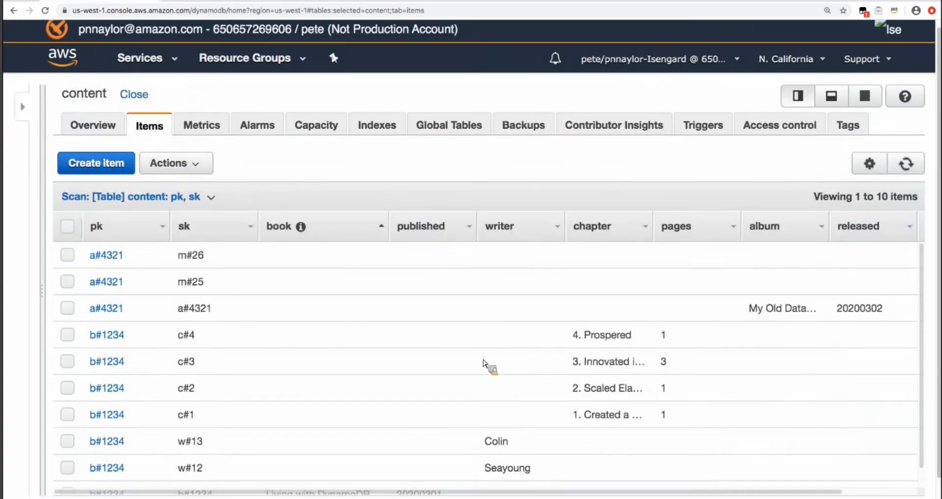
# - Start a song item in the content table with pk a#4321 and sk s#1
pyautogui.click(116, 162)
pyautogui.click(290, 191)
pyautogui.write('a')
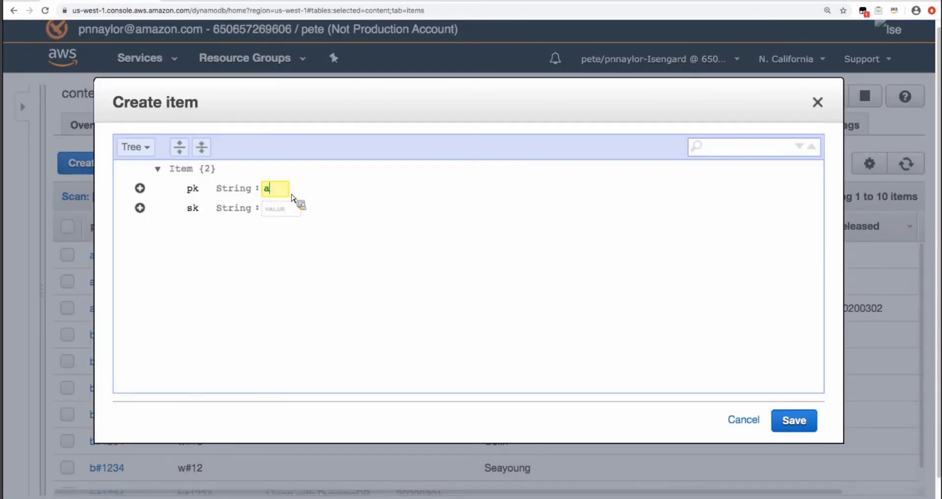
pyautogui.write('#4321')
pyautogui.click(269, 211)
pyautogui.write('s#1')
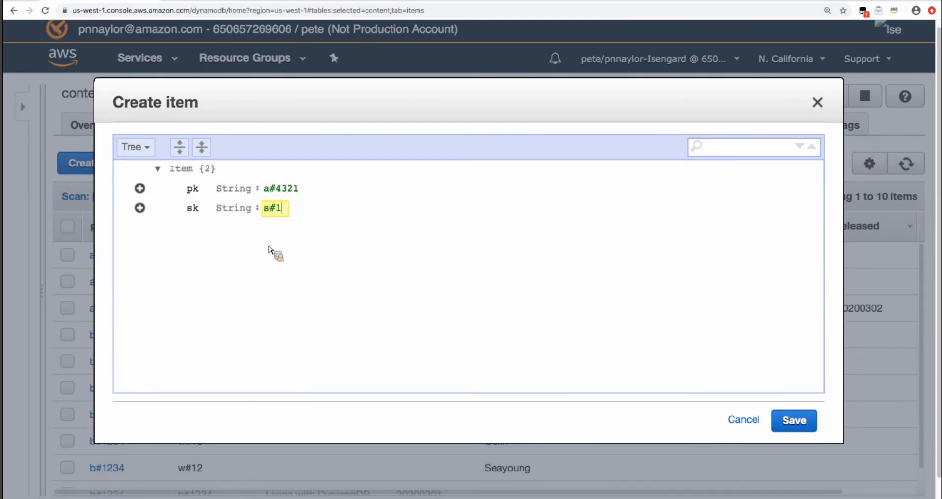
# - Append a string attribute named song with the value "1. Tried Calling, But You Weren't Available" to the s#1 item
pyautogui.click(141, 210)
pyautogui.click(199, 229)
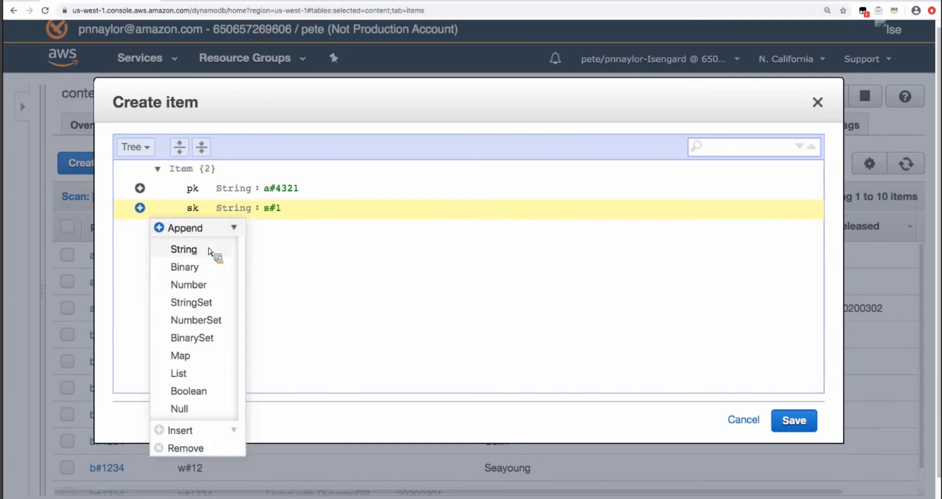
pyautogui.click(212, 251)
pyautogui.write('song')
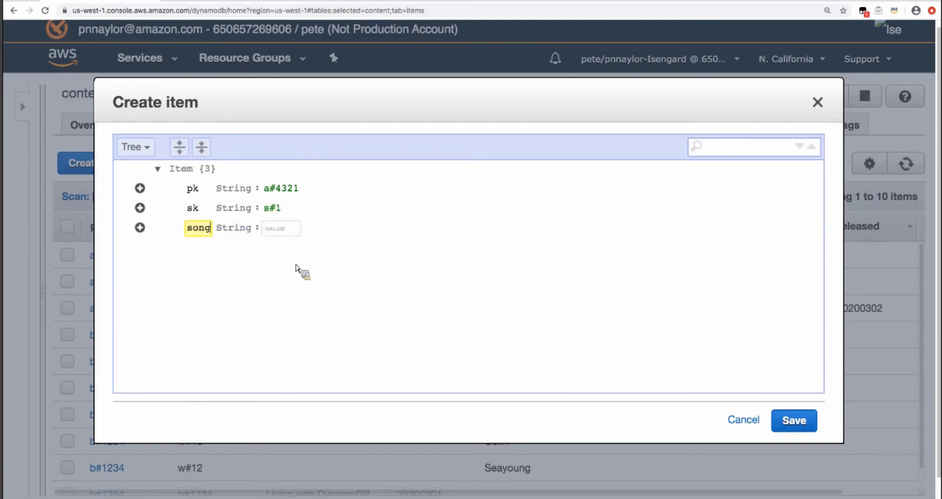
pyautogui.press('Tab')
pyautogui.write('1.')
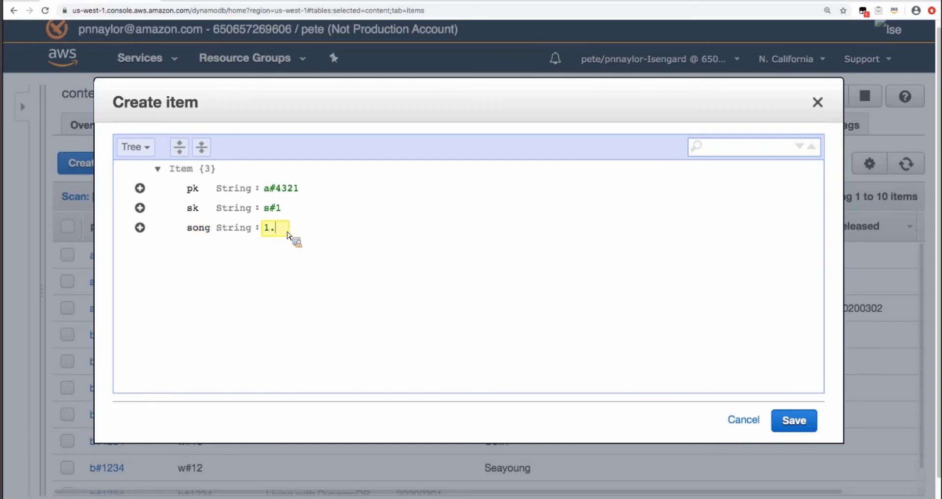
pyautogui.write(' Tried Calling, But ')
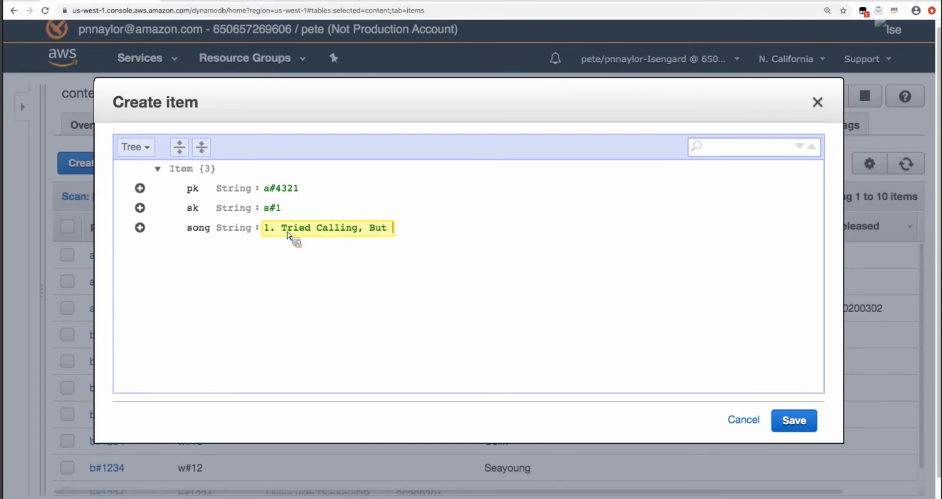
pyautogui.write("You Weren't")
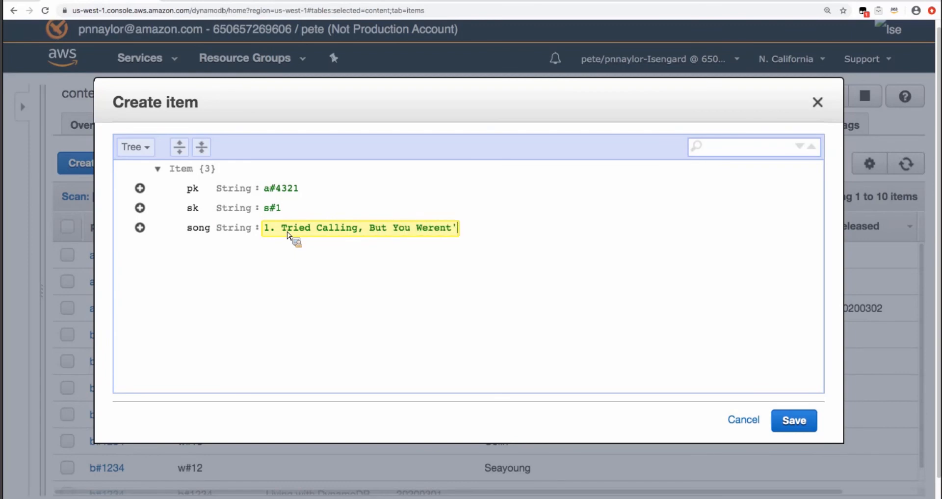
pyautogui.press('BackSpace')
pyautogui.write("'t Available")
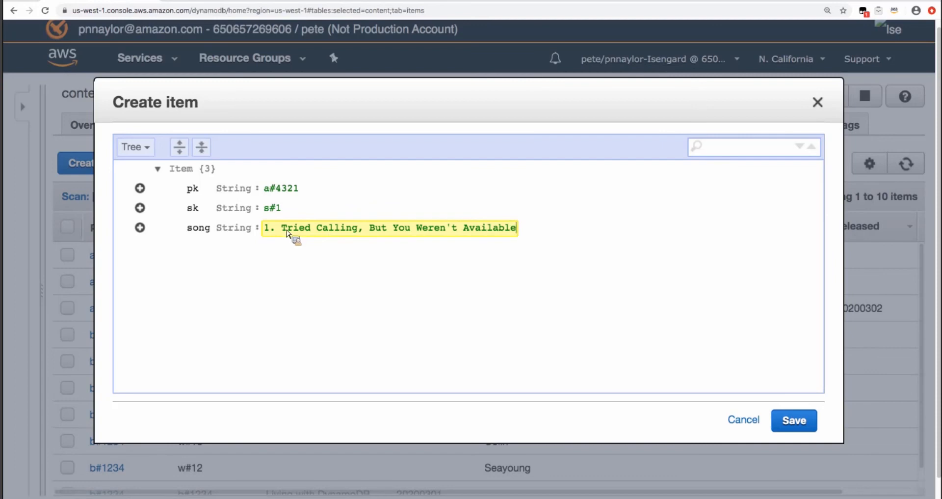
# - Append a number attribute named duration with the value 153 and save the s#1 item
pyautogui.click(140, 228)
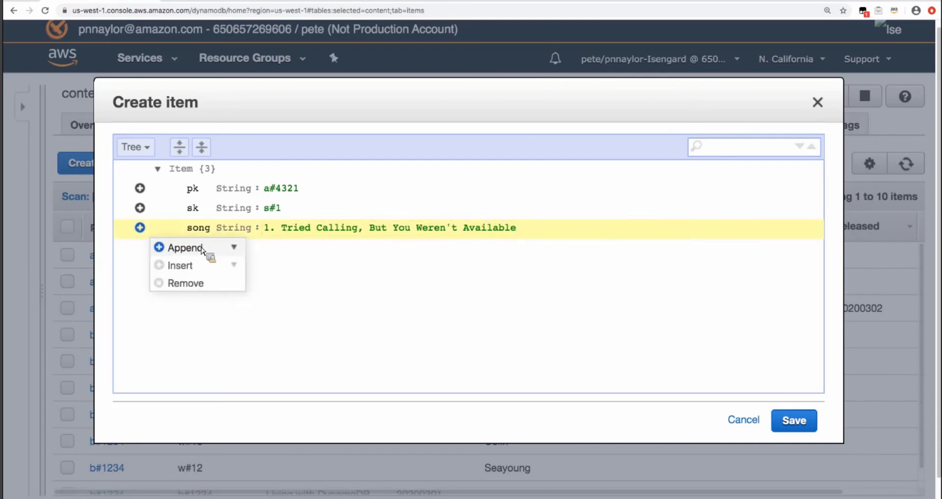
pyautogui.click(210, 250)
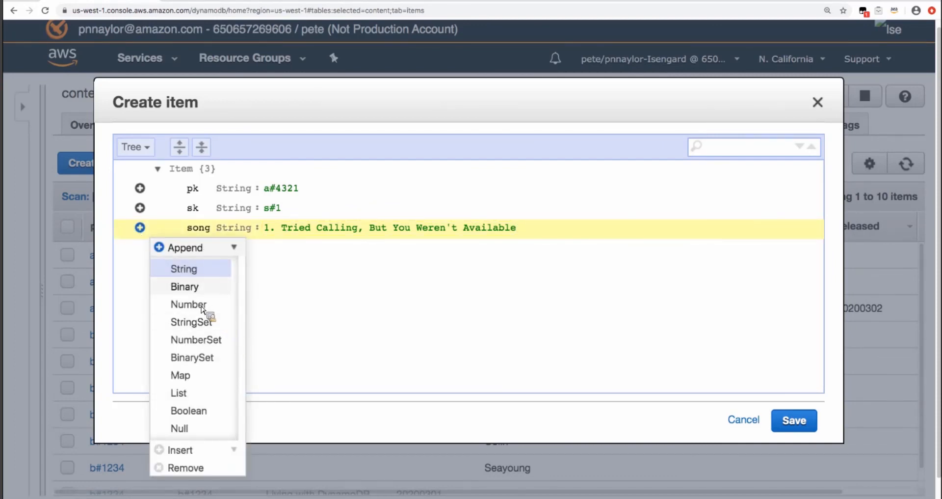
pyautogui.click(222, 305)
pyautogui.write('ur')
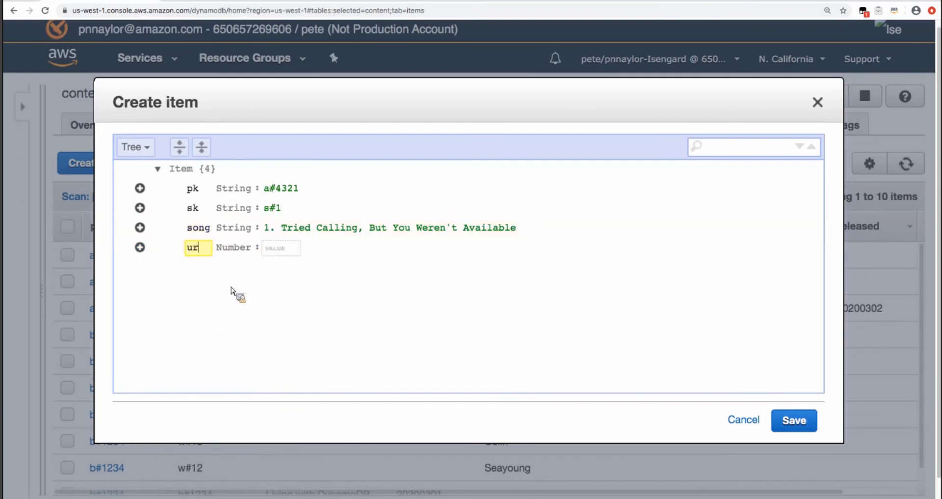
pyautogui.press('BackSpace')
pyautogui.press('BackSpace')
pyautogui.write('duration')
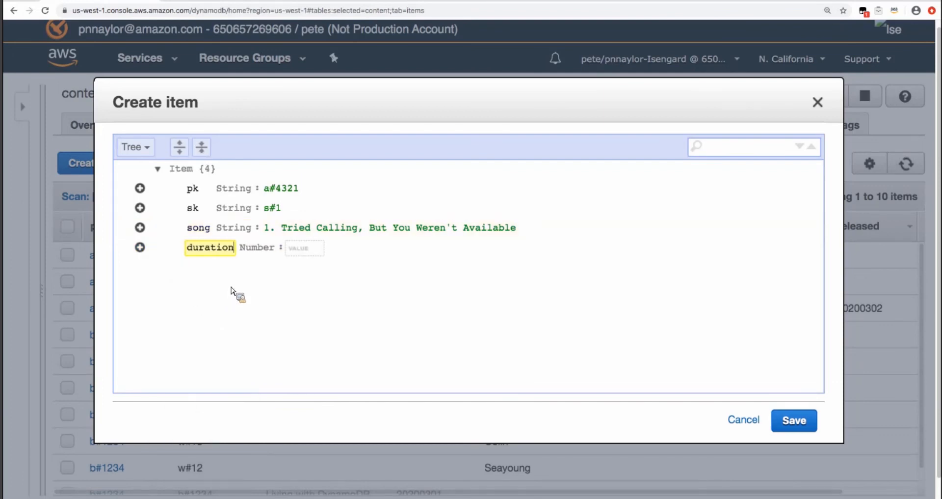
pyautogui.press('Tab')
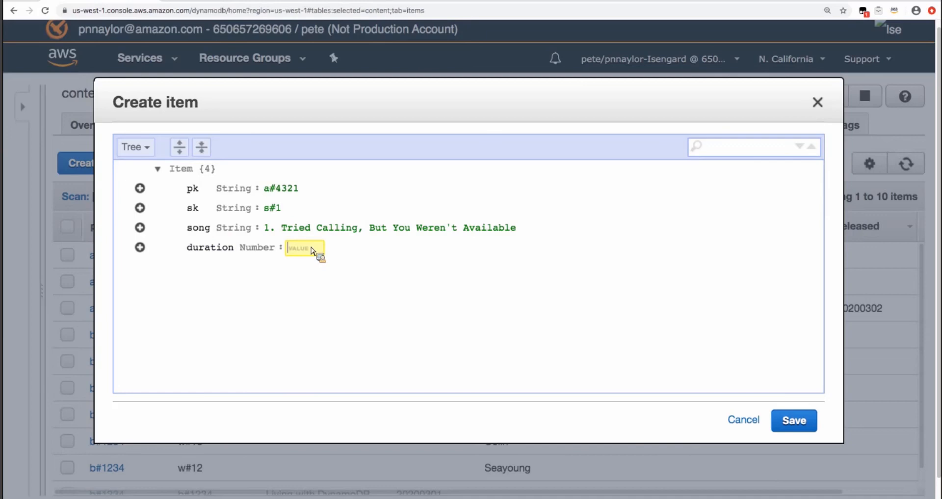
pyautogui.write('153')
pyautogui.click(802, 429)
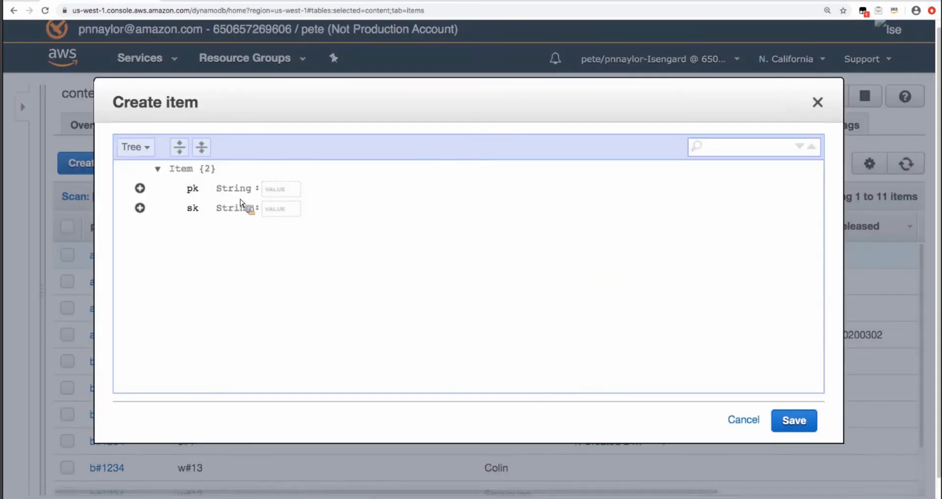
# - Start a second song item in the content table with pk a#4321 and sk s#2
pyautogui.click(292, 193)
pyautogui.write('#43')
pyautogui.press('BackSpace')
pyautogui.press('BackSpace')
pyautogui.write('a#4321')
pyautogui.click(285, 214)
pyautogui.write('s#2')
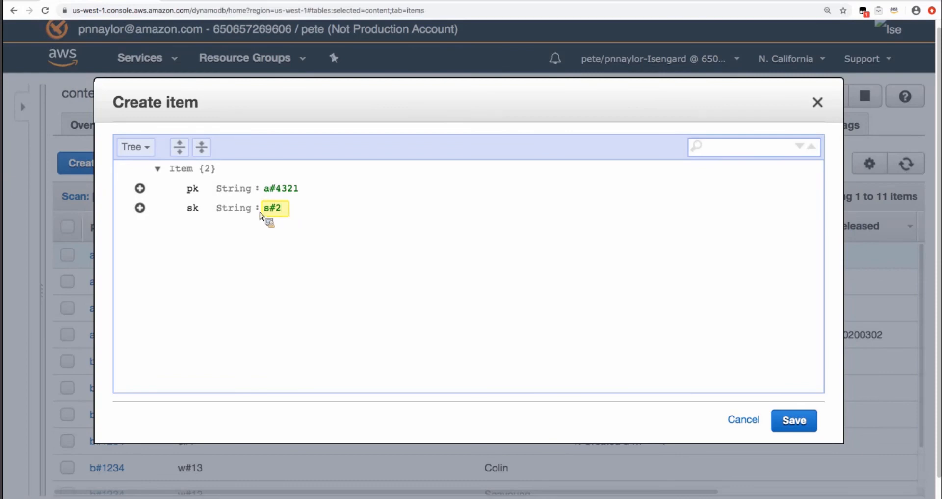
# - Append a string attribute named song with the value "2. Our Relationship Peaked, Now I Can't Scale That Back" to the s#2 item
pyautogui.click(140, 208)
pyautogui.moveTo(169, 228)
pyautogui.click(195, 250)
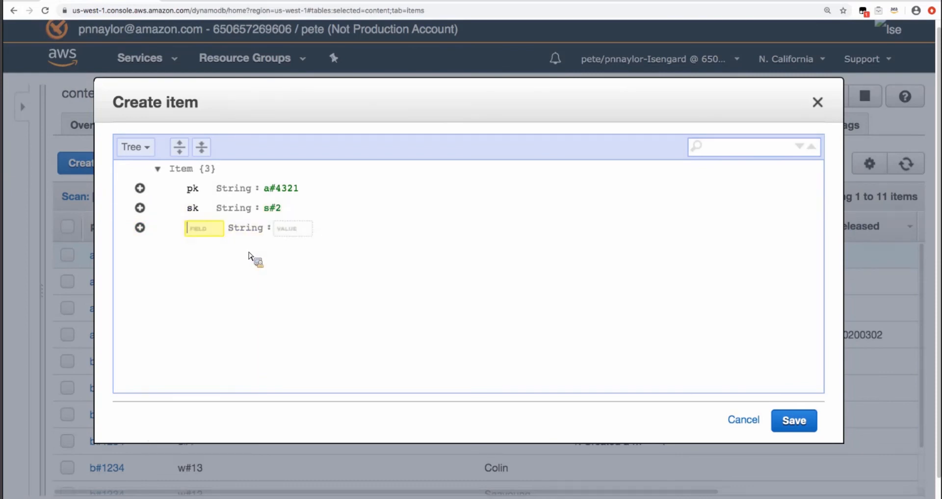
pyautogui.write('song')
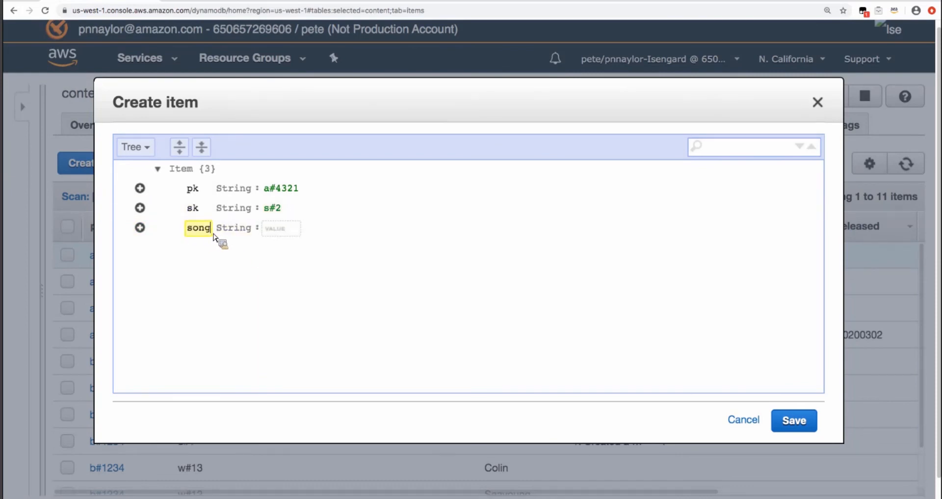
pyautogui.click(274, 231)
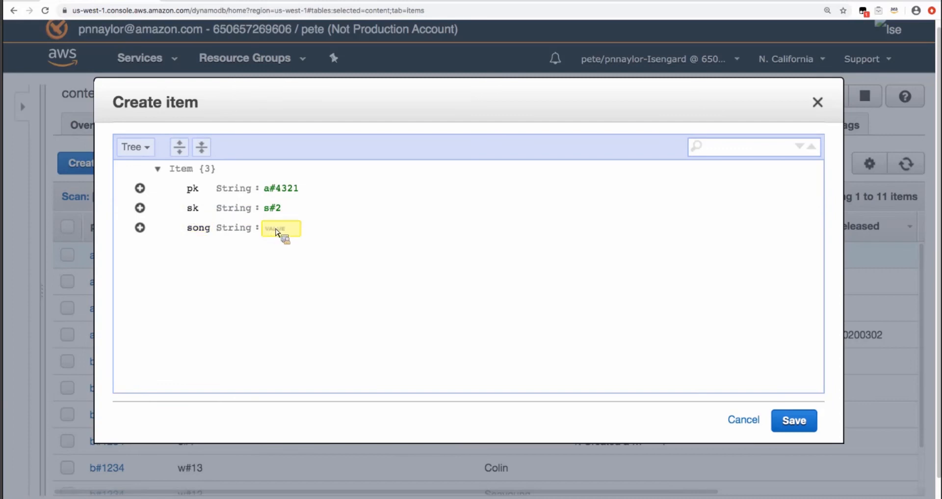
pyautogui.write('O')
pyautogui.press('BackSpace')
pyautogui.press('BackSpace')
pyautogui.press('BackSpace')
pyautogui.press('BackSpace')
pyautogui.write('2. Our Relationa')
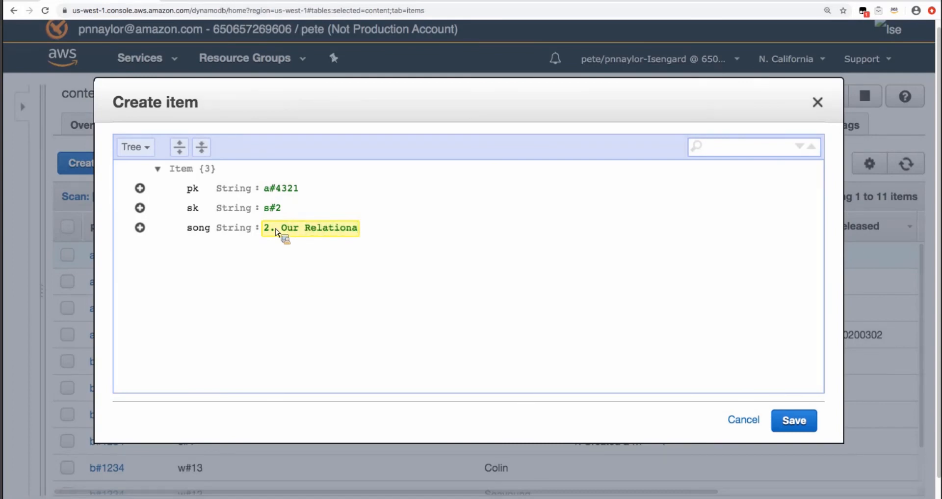
pyautogui.press('BackSpace')
pyautogui.write('ship Peaked, ')
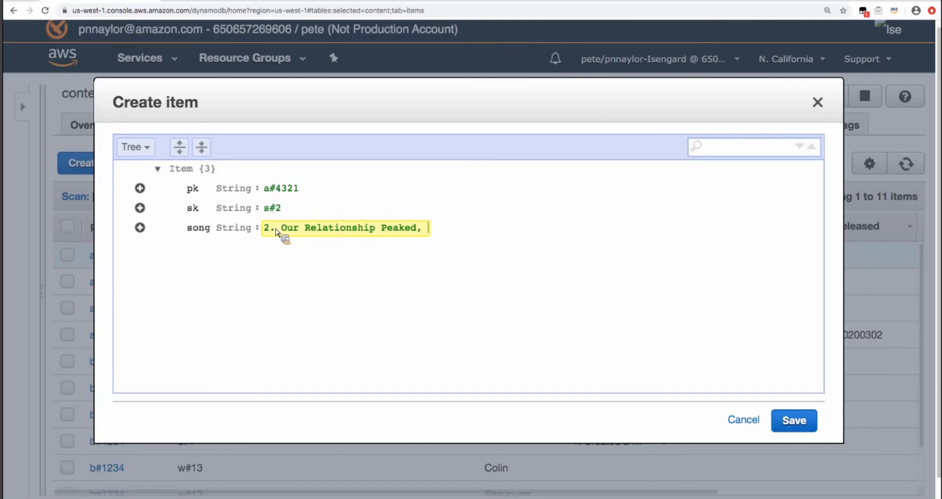
pyautogui.write('Now I can')
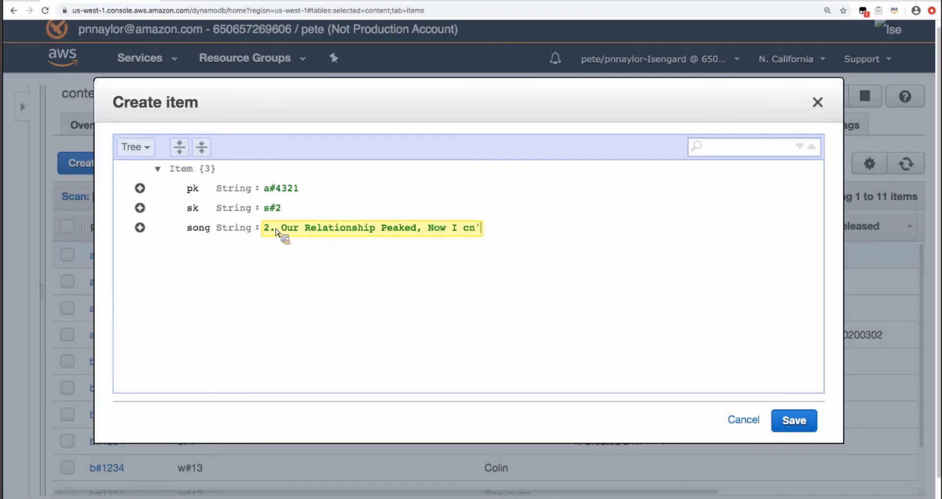
pyautogui.press('BackSpace')
pyautogui.press('BackSpace')
pyautogui.press('BackSpace')
pyautogui.write('Cant')
pyautogui.press('BackSpace')
pyautogui.write("'t Scal")
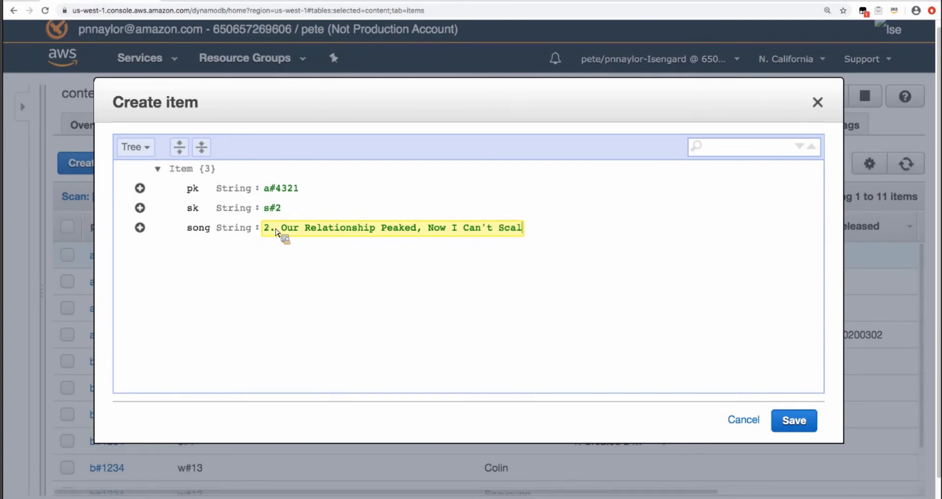
pyautogui.write('e That Back')
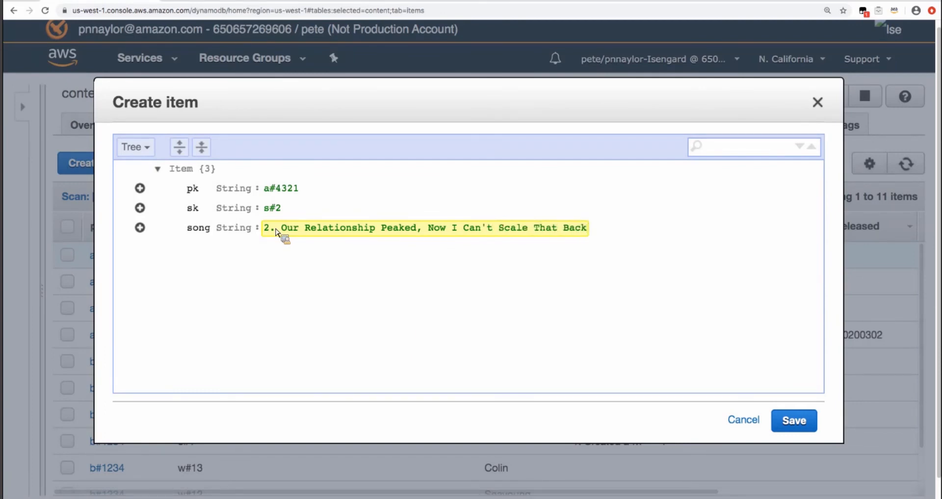
# - Append a number attribute named duration with the value 218 and save the s#2 item
pyautogui.click(140, 227)
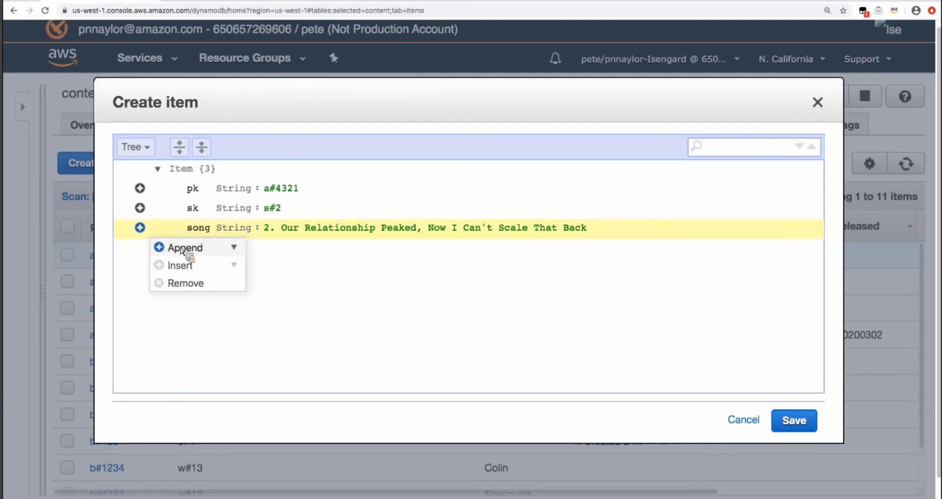
pyautogui.moveTo(182, 250)
pyautogui.click(201, 301)
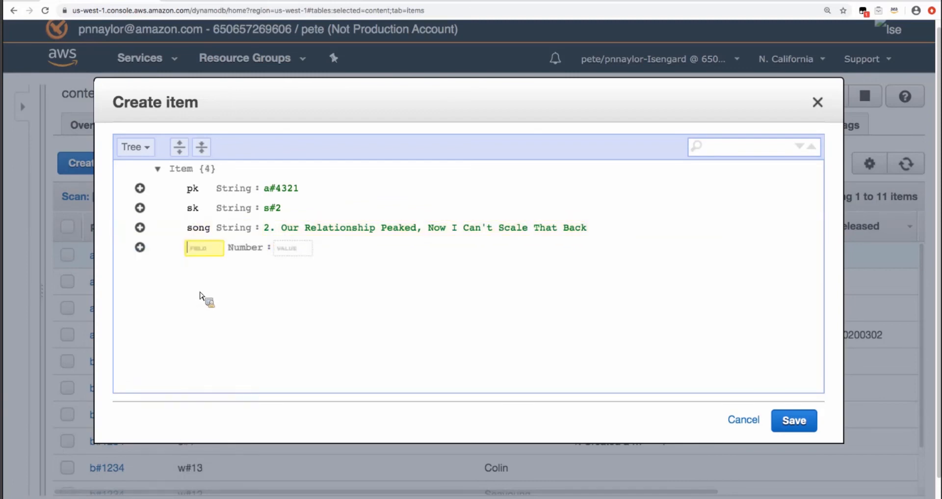
pyautogui.write('duration')
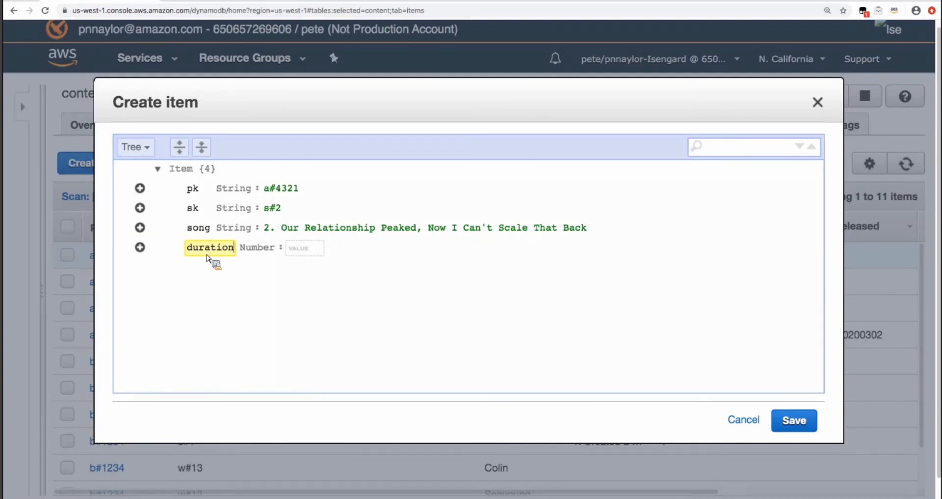
pyautogui.click(309, 249)
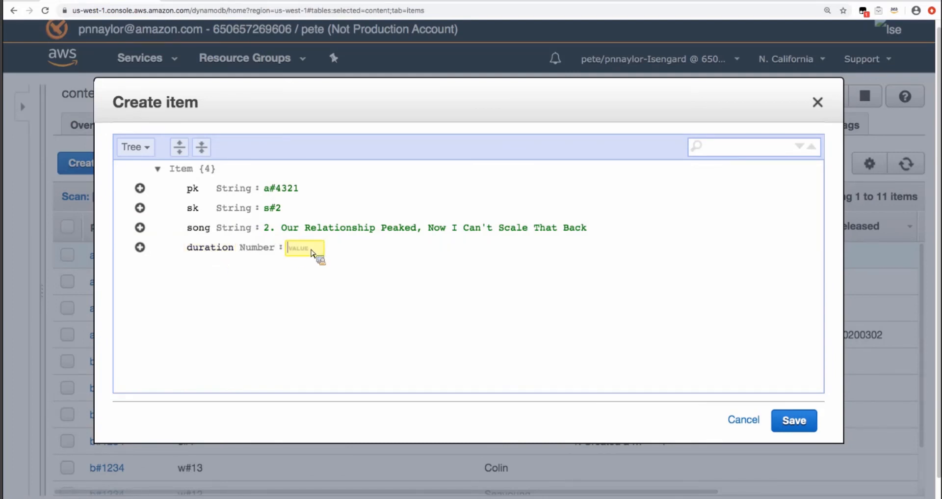
pyautogui.write('218')
pyautogui.click(805, 422)
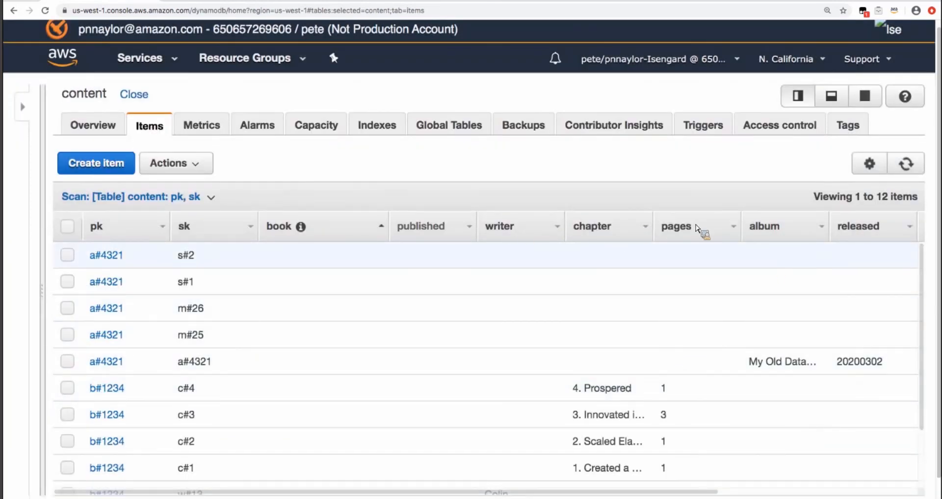
# - Switch from Scan to Query and search the content table for all items with partition key b#1234
pyautogui.scroll(-2, 927, 318)
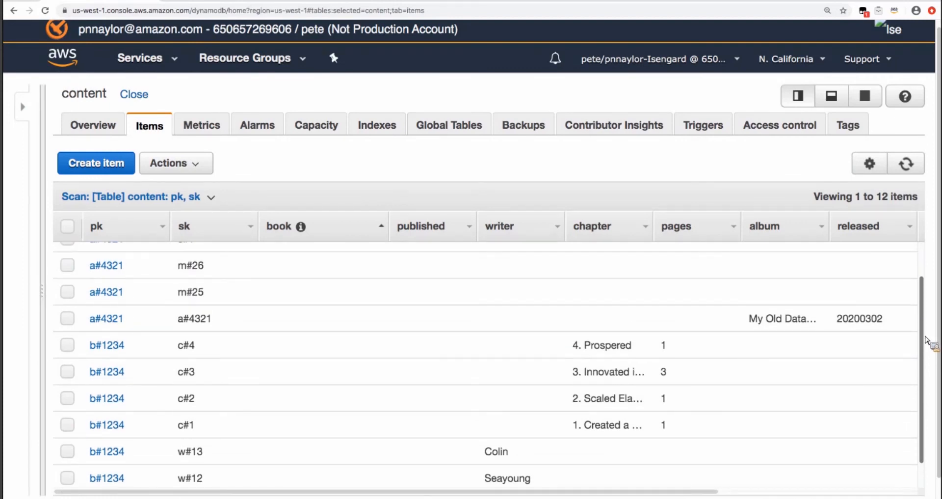
pyautogui.scroll(-1, 927, 341)
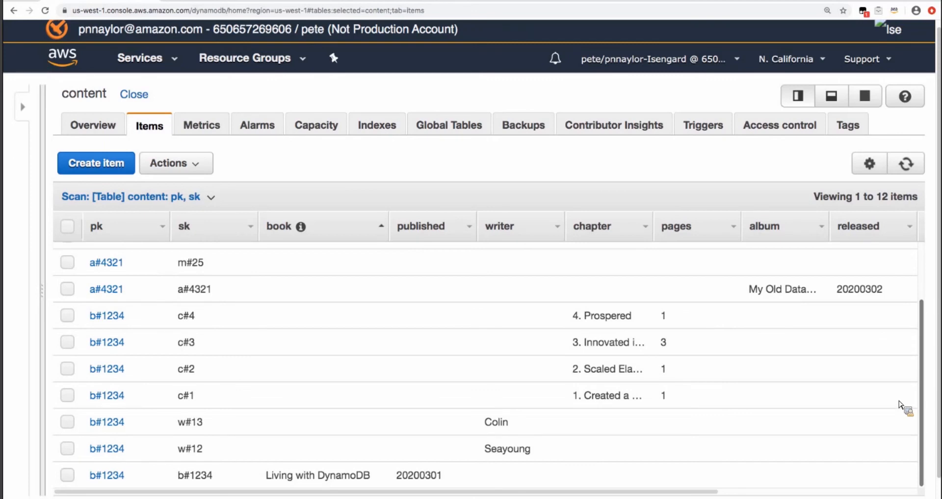
pyautogui.scroll(3, 903, 393)
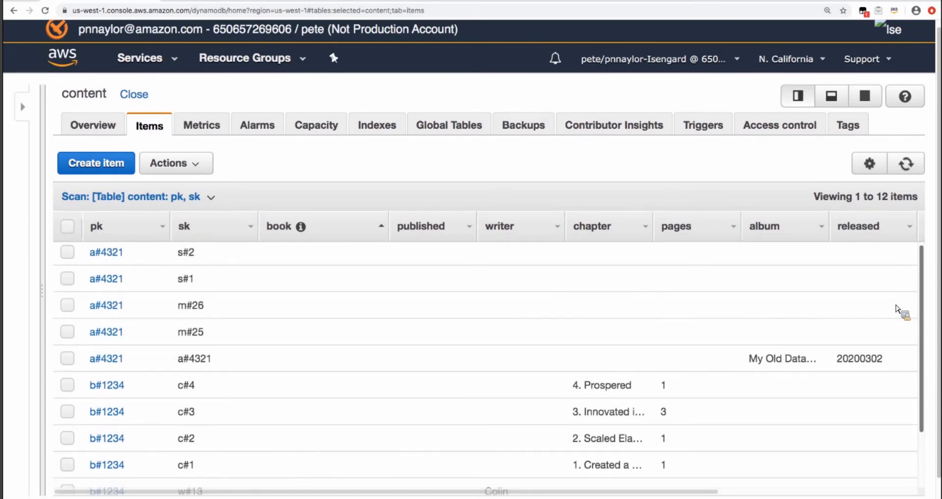
pyautogui.scroll(-3, 898, 310)
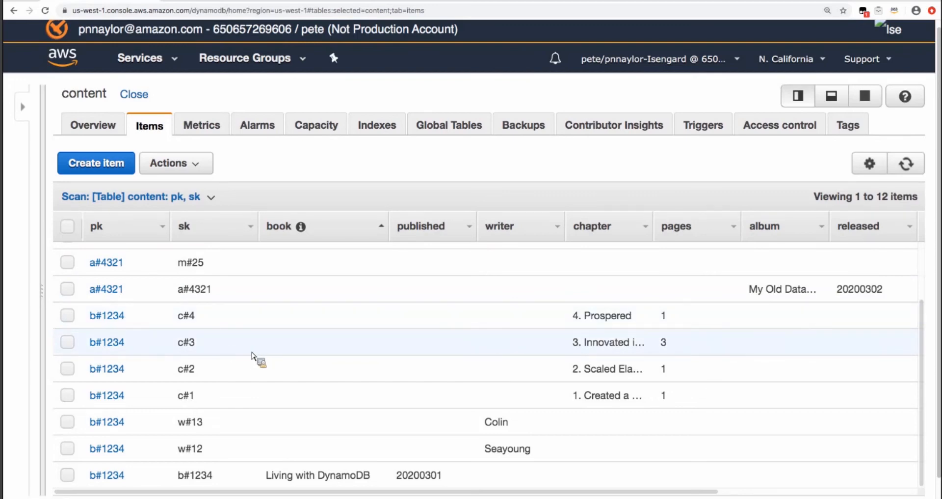
pyautogui.scroll(3, 226, 366)
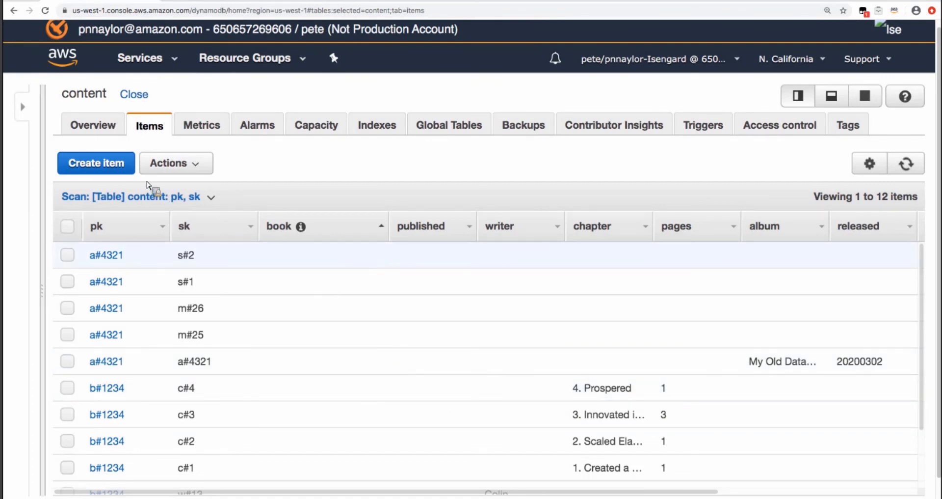
pyautogui.click(212, 198)
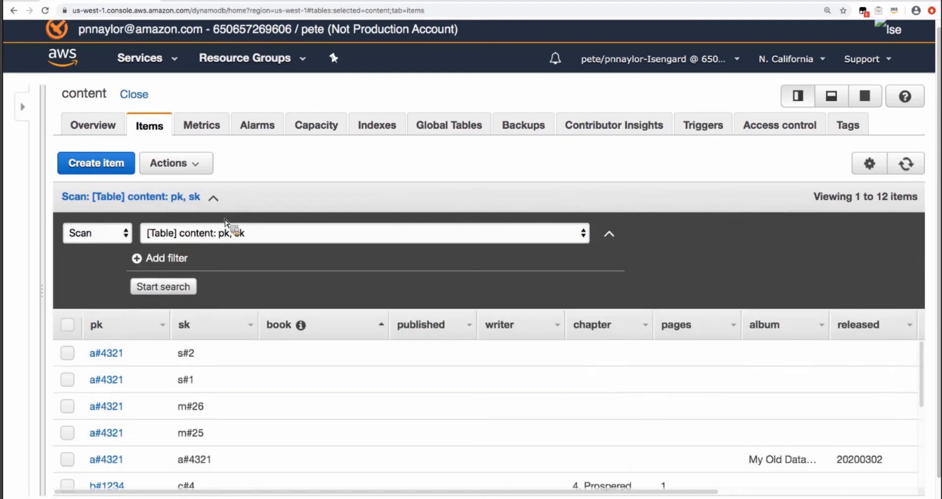
pyautogui.click(118, 233)
pyautogui.click(118, 249)
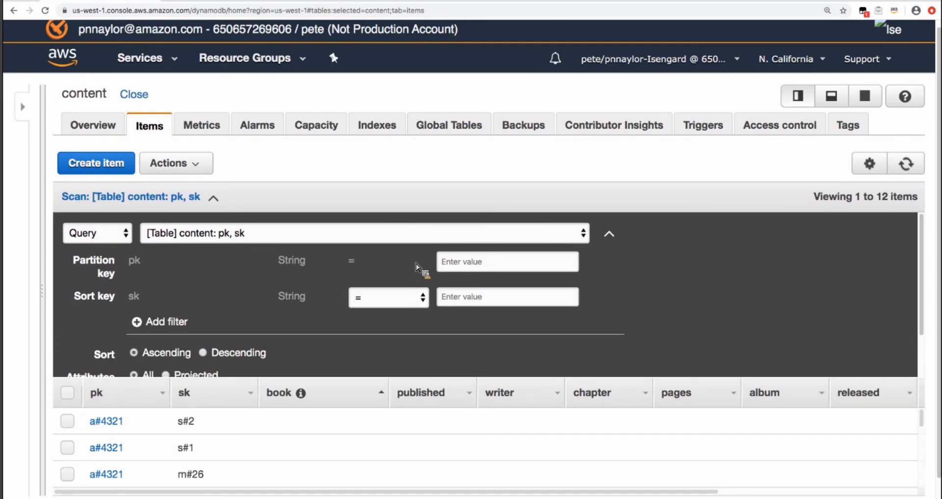
pyautogui.click(513, 266)
pyautogui.scroll(-1, 676, 290)
pyautogui.scroll(-2, 679, 291)
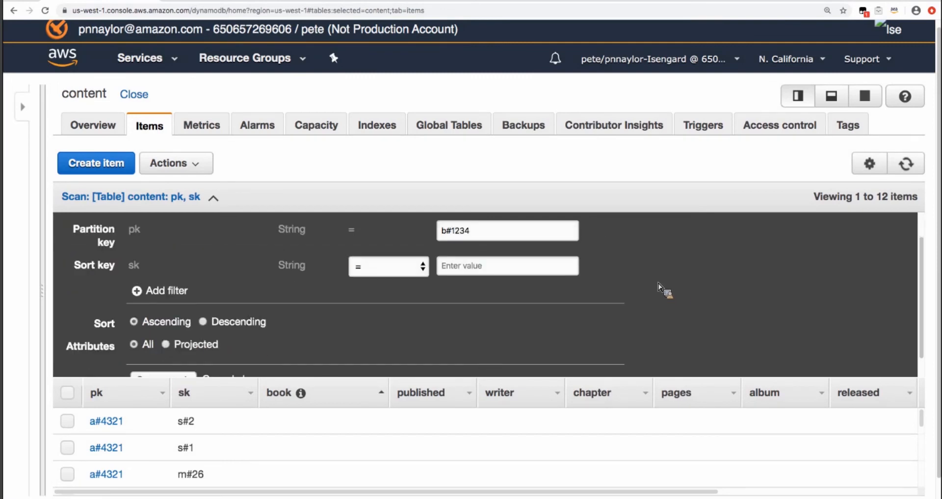
pyautogui.click(177, 364)
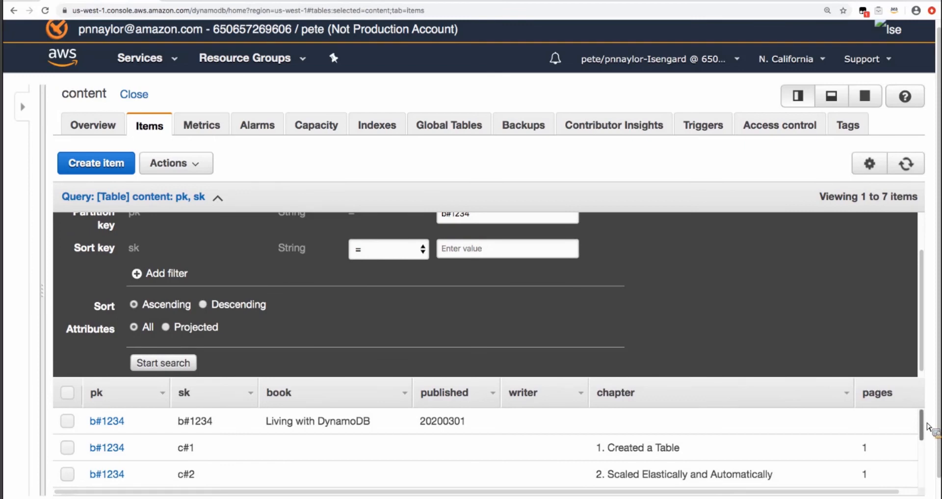
# - Query the content table for the item whose partition key and sort key both equal a#4321
pyautogui.moveTo(928, 426)
pyautogui.mouseDown()
pyautogui.moveTo(927, 481)
pyautogui.moveTo(920, 423)
pyautogui.mouseUp()
pyautogui.scroll(2, 756, 310)
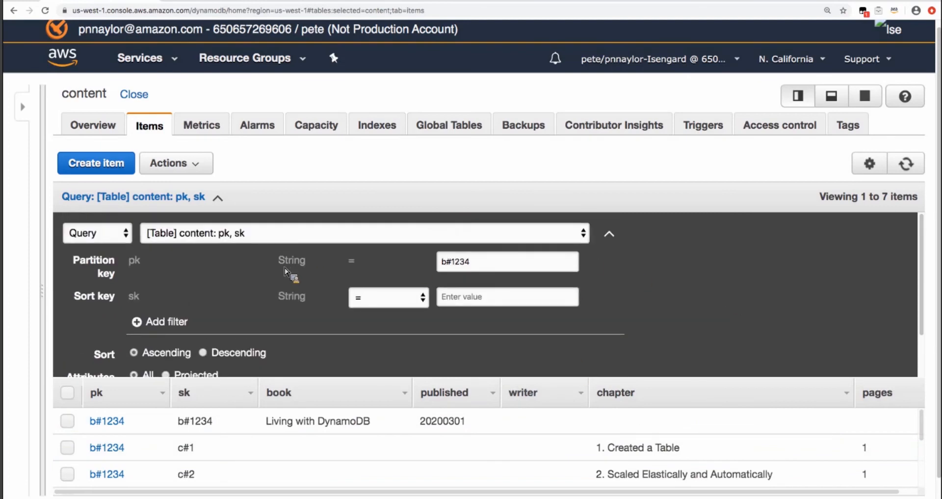
pyautogui.moveTo(479, 266); pyautogui.dragTo(441, 264)
pyautogui.write('a#4321')
pyautogui.click(474, 300)
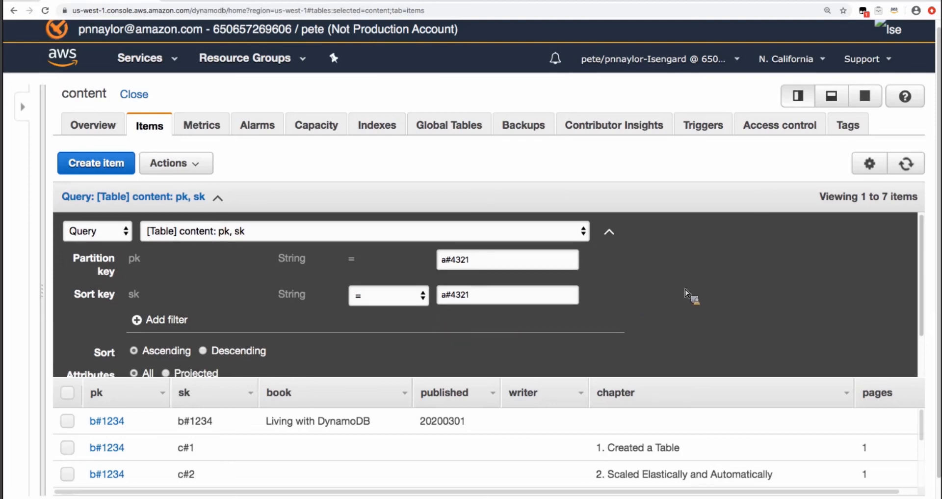
pyautogui.scroll(-1, 686, 291)
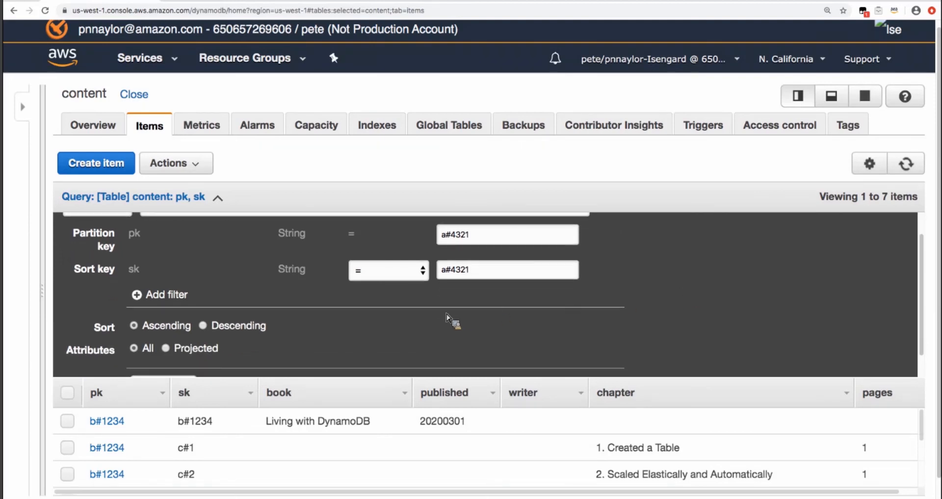
pyautogui.scroll(-1, 454, 321)
pyautogui.click(182, 363)
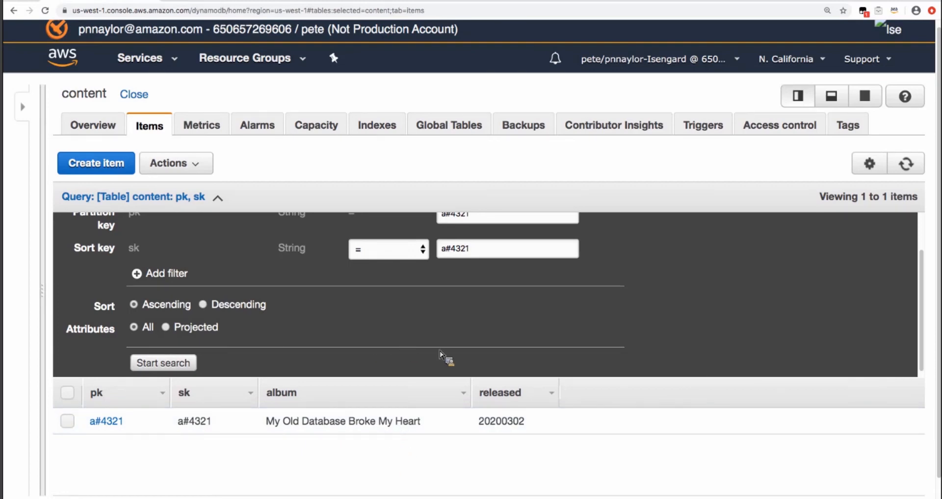
# - Query partition key a#4321 for items whose sort key begins with m#
pyautogui.scroll(2, 440, 351)
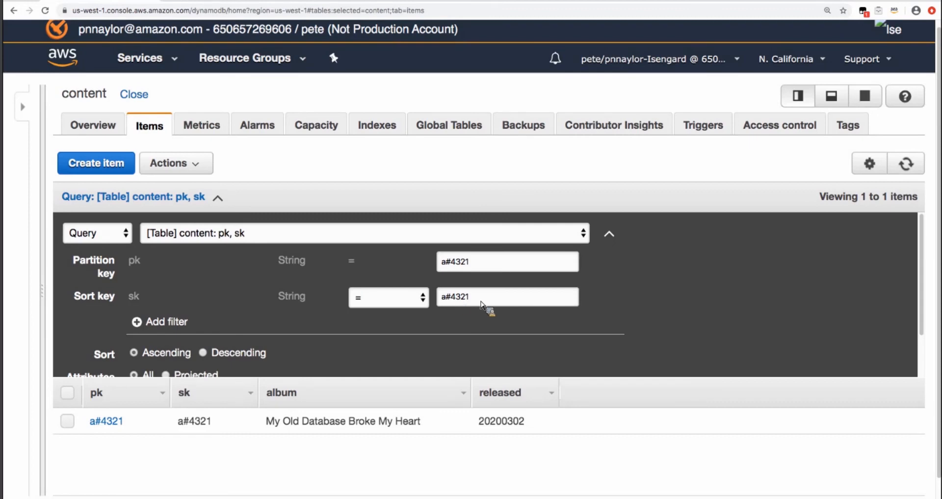
pyautogui.moveTo(483, 305); pyautogui.dragTo(446, 301)
pyautogui.write('m#')
pyautogui.click(420, 297)
pyautogui.press('Down')
pyautogui.press('Down')
pyautogui.press('Down')
pyautogui.press('Down')
pyautogui.click(391, 382)
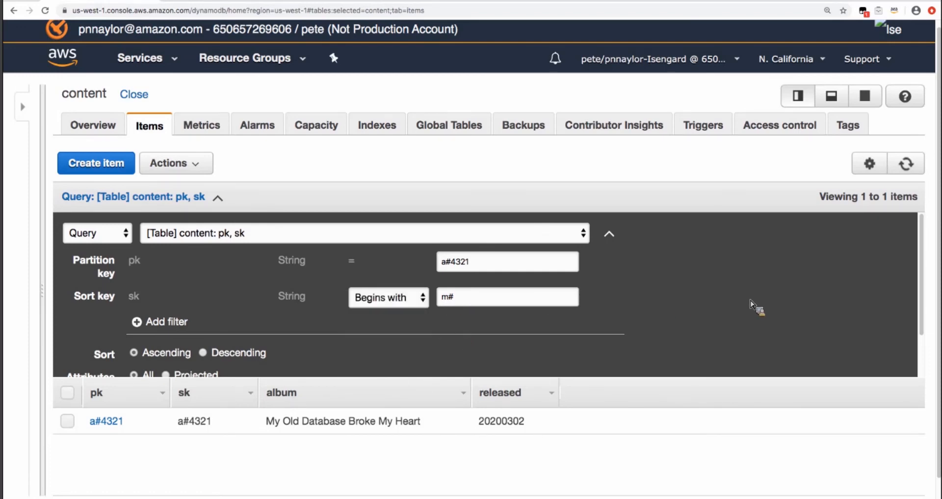
pyautogui.scroll(-2, 758, 294)
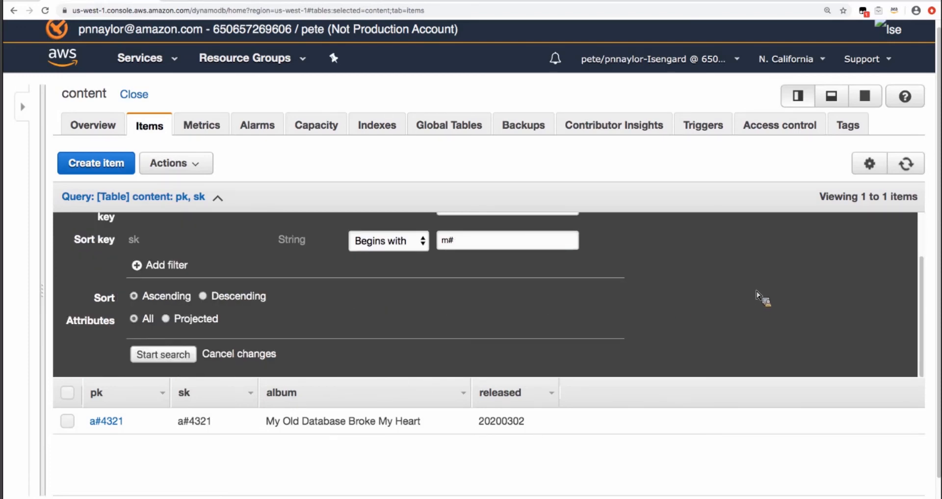
pyautogui.scroll(1, 756, 291)
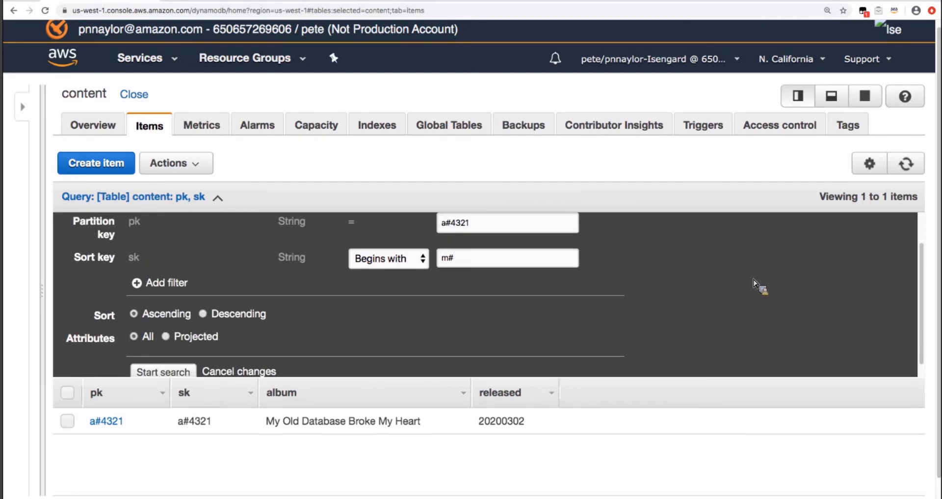
pyautogui.scroll(1, 735, 312)
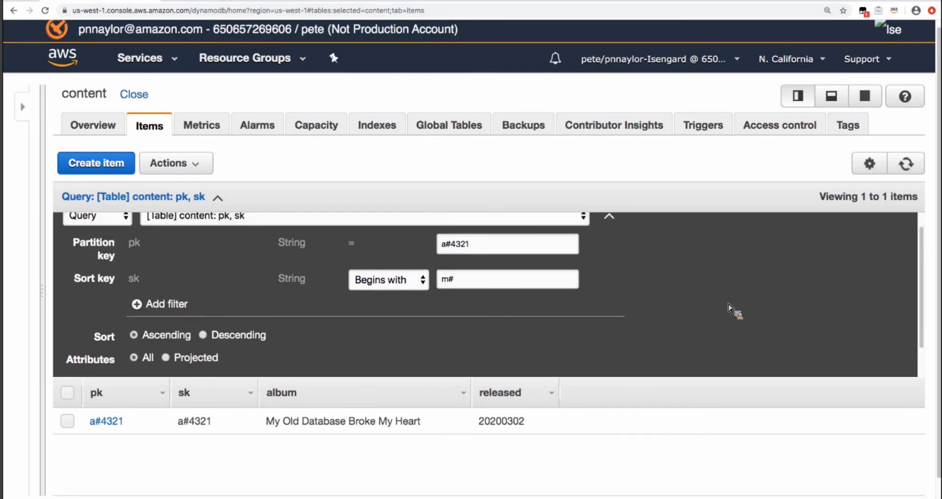
pyautogui.scroll(-2, 735, 310)
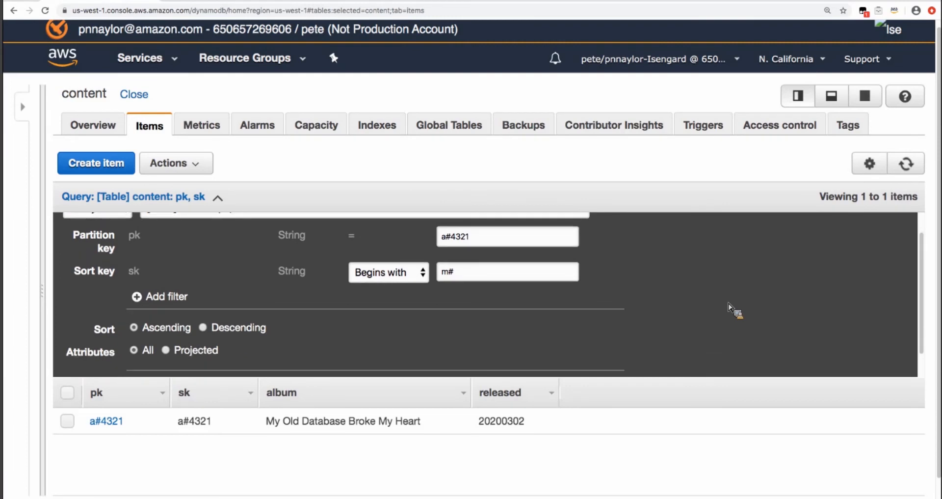
pyautogui.click(162, 366)
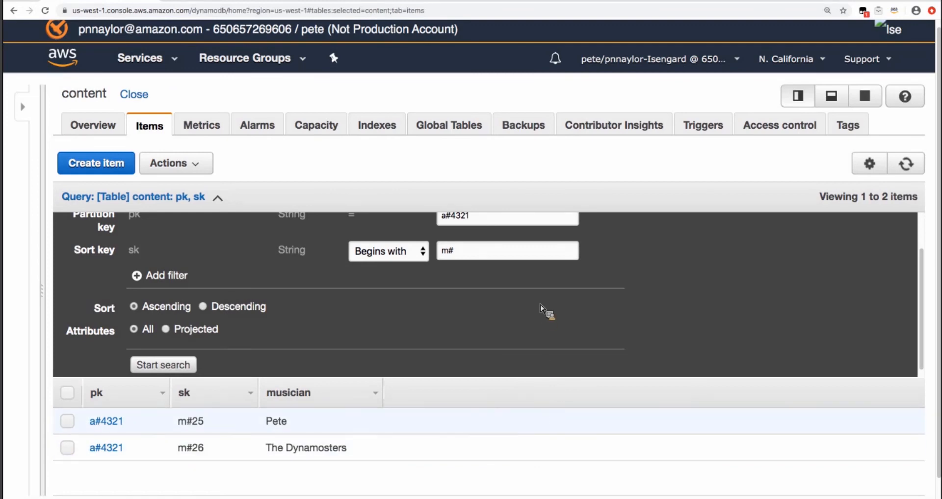
# - Query partition key b#1234 for items whose sort key begins with c#
pyautogui.scroll(1, 547, 334)
pyautogui.scroll(3, 549, 335)
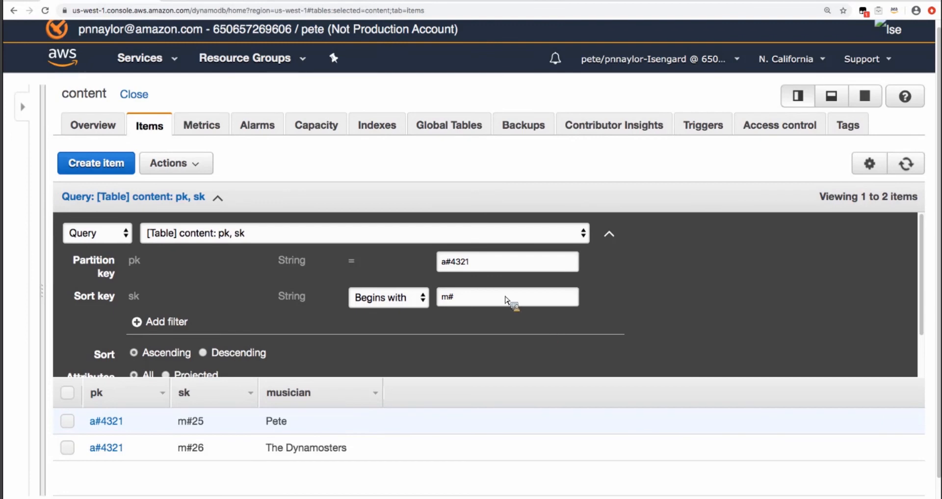
pyautogui.moveTo(490, 264); pyautogui.dragTo(444, 263)
pyautogui.write('b#1234')
pyautogui.scroll(-1, 677, 298)
pyautogui.scroll(-1, 676, 298)
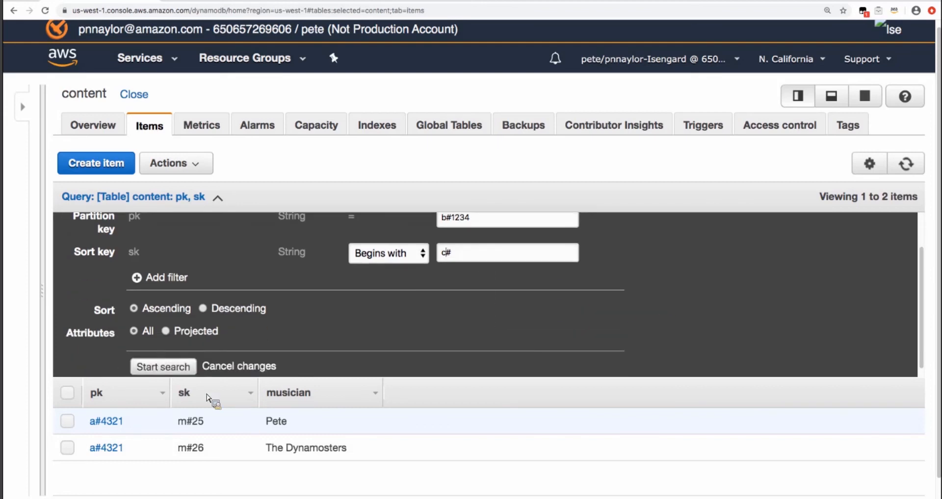
pyautogui.click(177, 368)
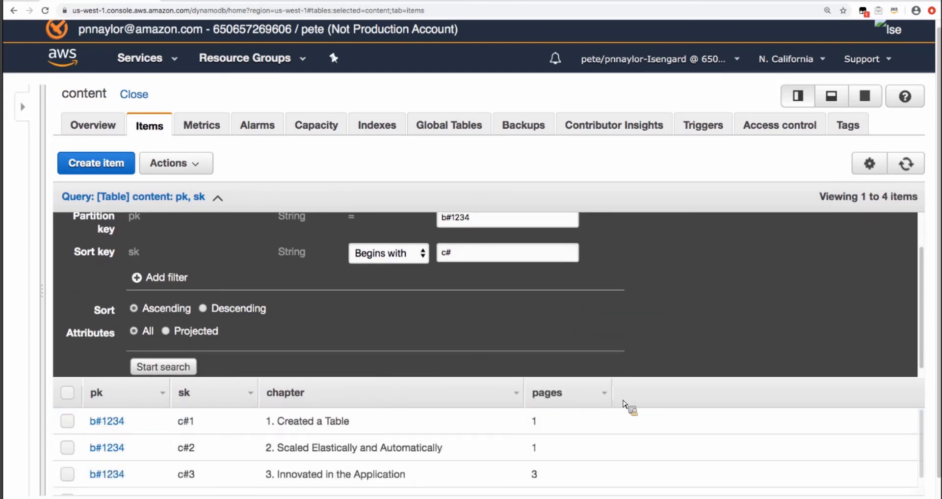
# - Sort the chapter query in descending order, rerun the search and review the returned chapters
pyautogui.scroll(-1, 626, 405)
pyautogui.scroll(-1, 333, 435)
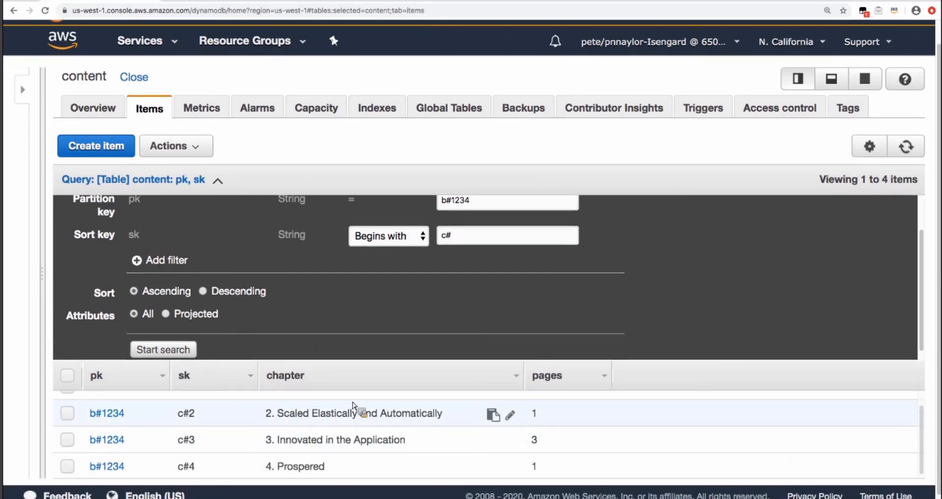
pyautogui.scroll(1, 338, 400)
pyautogui.click(203, 291)
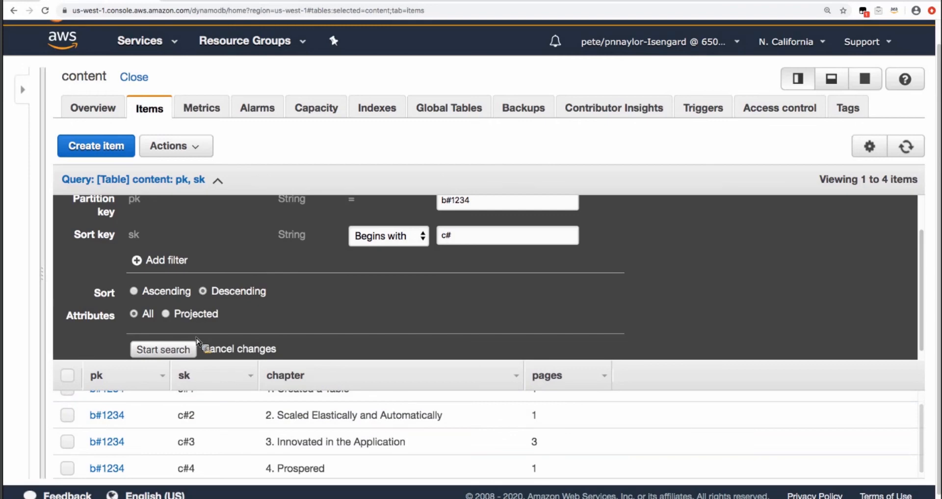
pyautogui.click(189, 349)
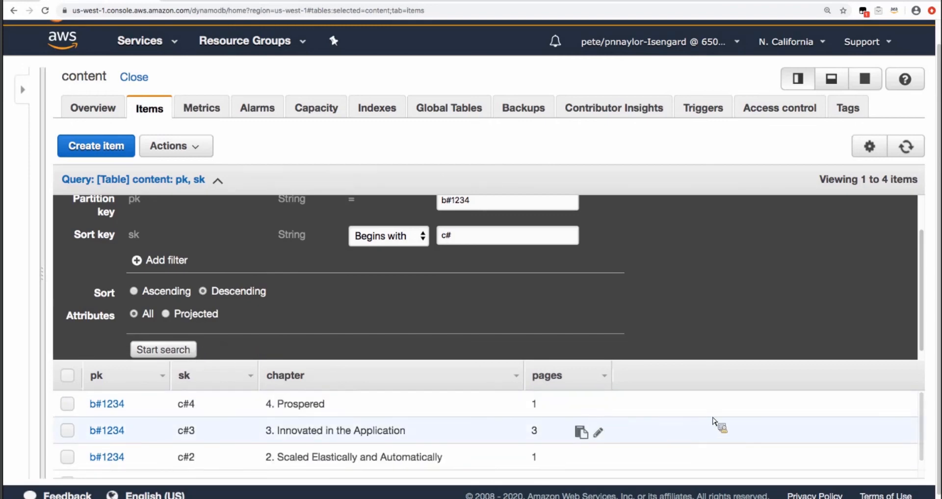
pyautogui.scroll(1, 777, 422)
pyautogui.scroll(-1, 931, 433)
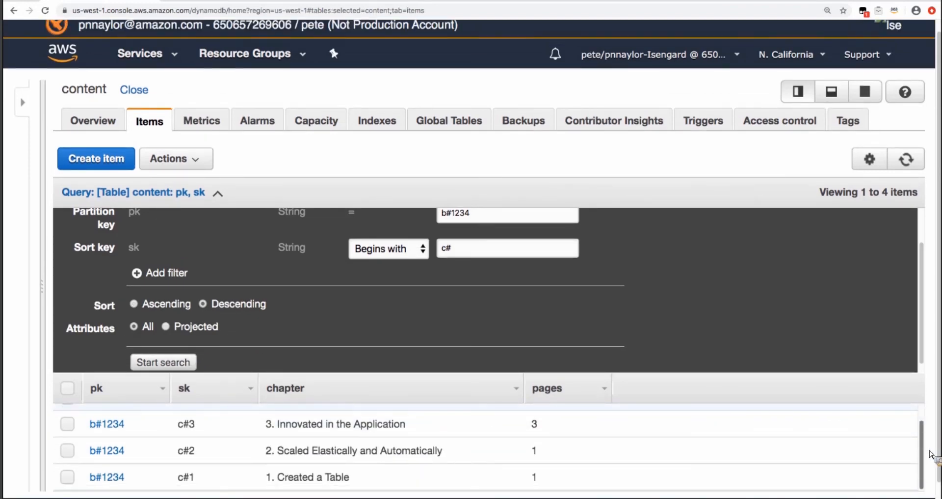
pyautogui.scroll(1, 930, 437)
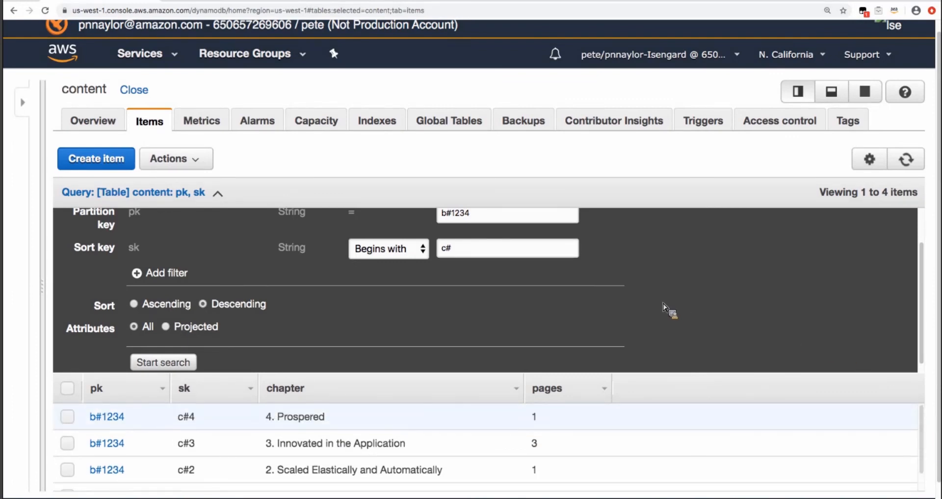
# - Add a query filter on the number attribute pages with the condition greater than 2
pyautogui.scroll(-1, 693, 302)
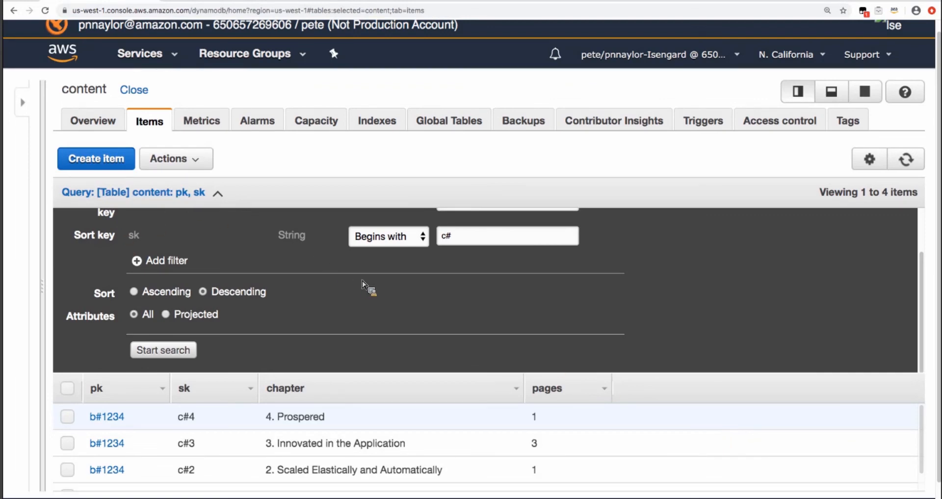
pyautogui.scroll(1, 484, 307)
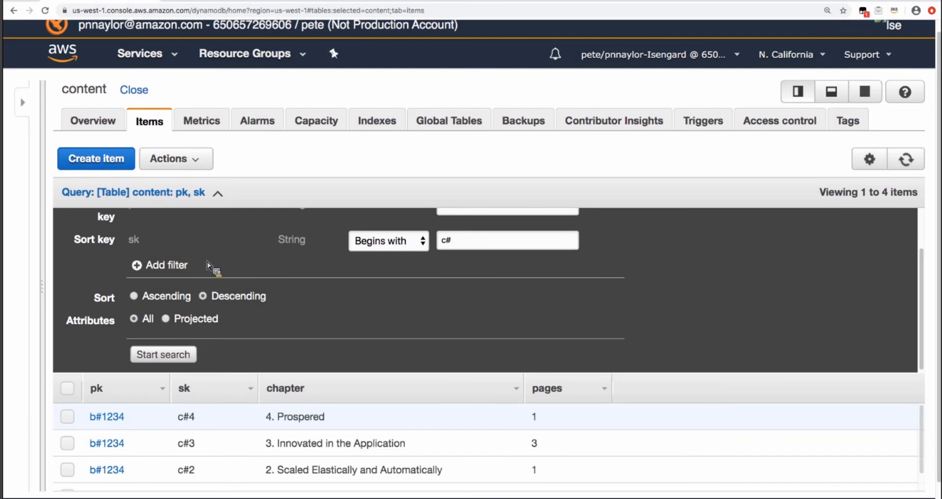
pyautogui.click(143, 269)
pyautogui.click(249, 271)
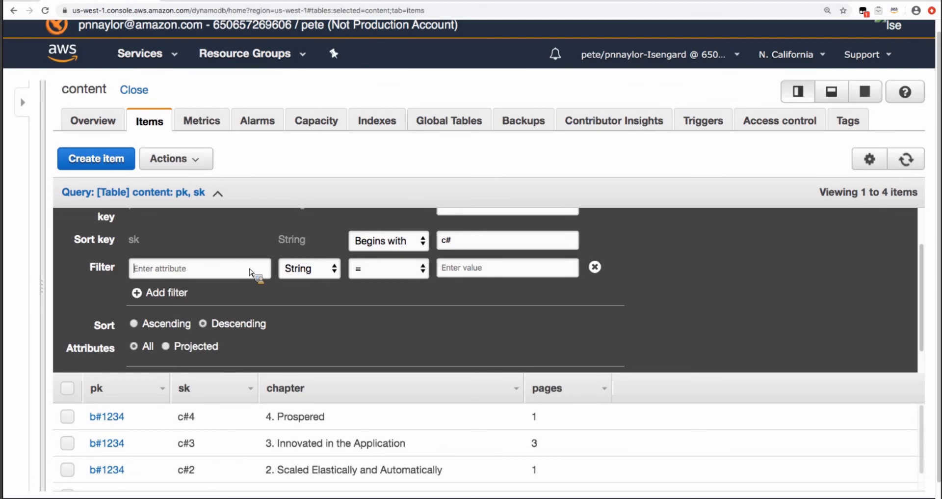
pyautogui.write('pages')
pyautogui.click(338, 275)
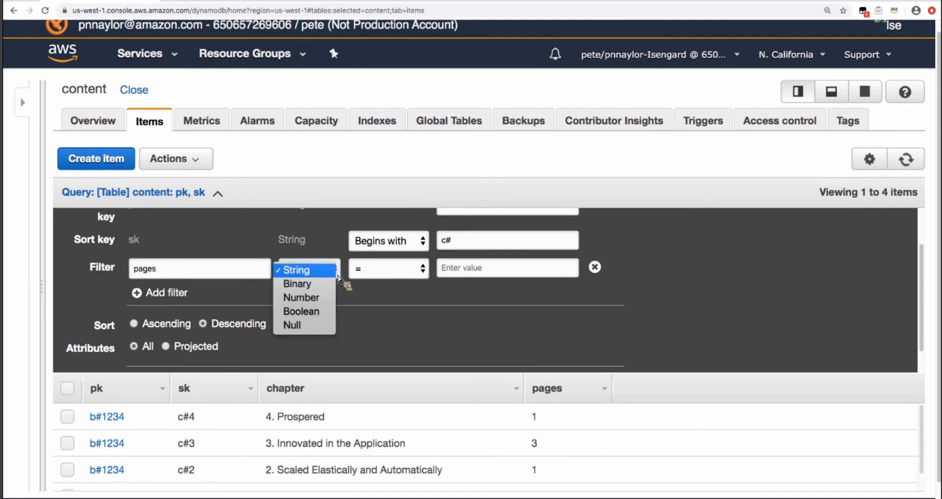
pyautogui.click(318, 301)
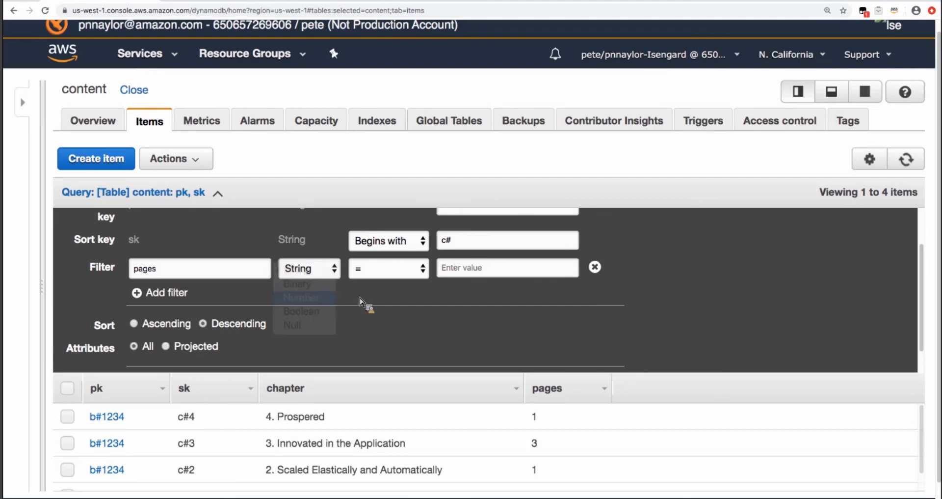
pyautogui.click(388, 268)
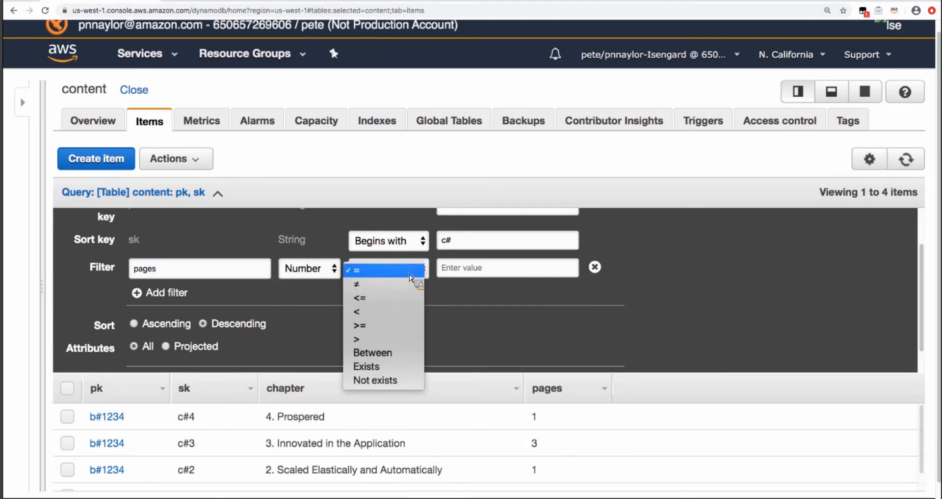
pyautogui.click(389, 339)
pyautogui.click(470, 272)
pyautogui.write('2')
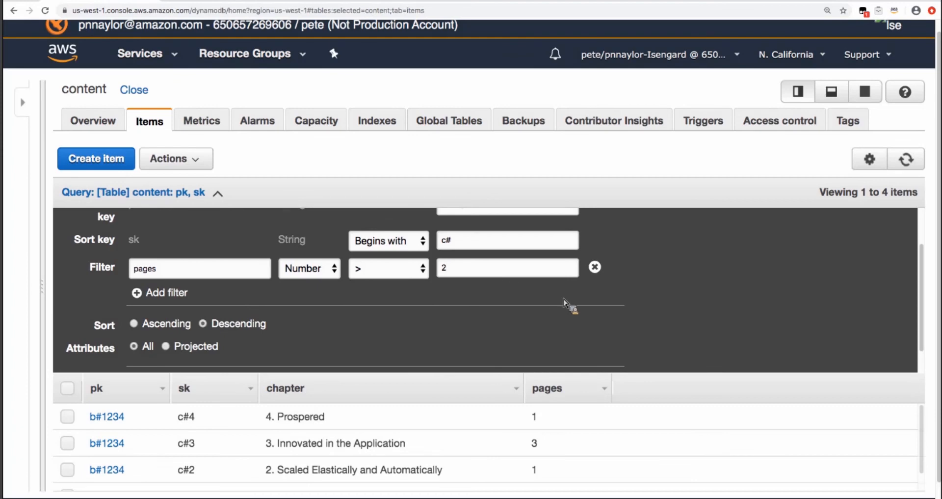
# - Set the sort order back to ascending and run the filtered chapter query
pyautogui.scroll(-2, 513, 324)
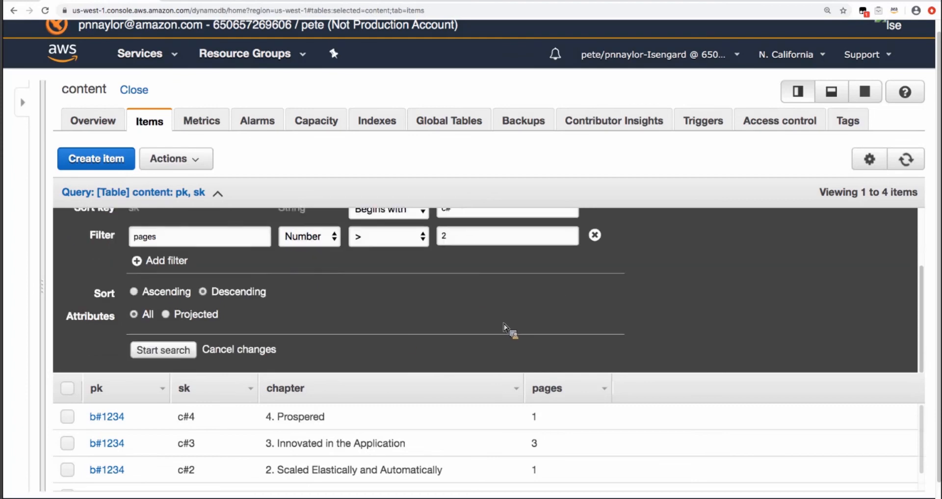
pyautogui.click(137, 292)
pyautogui.click(169, 351)
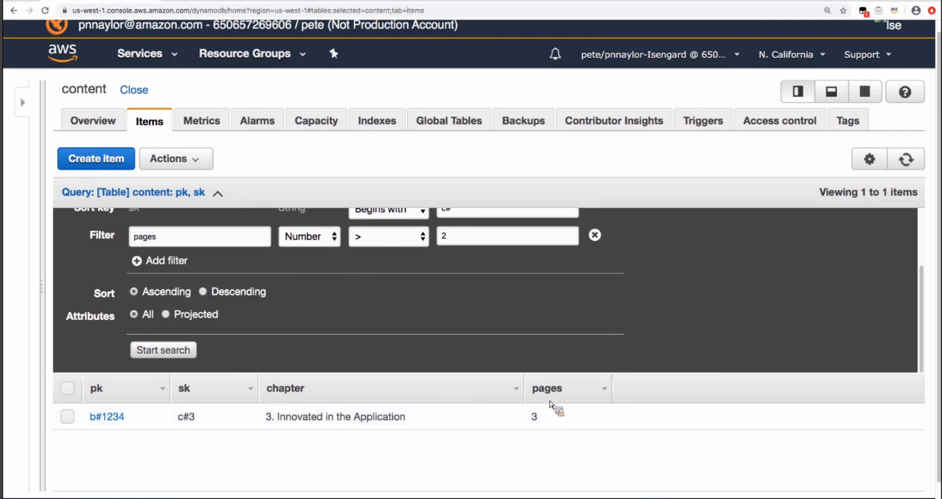
# - Delete the content table along with its CloudWatch alarms, without creating a backup
pyautogui.scroll(2, 731, 306)
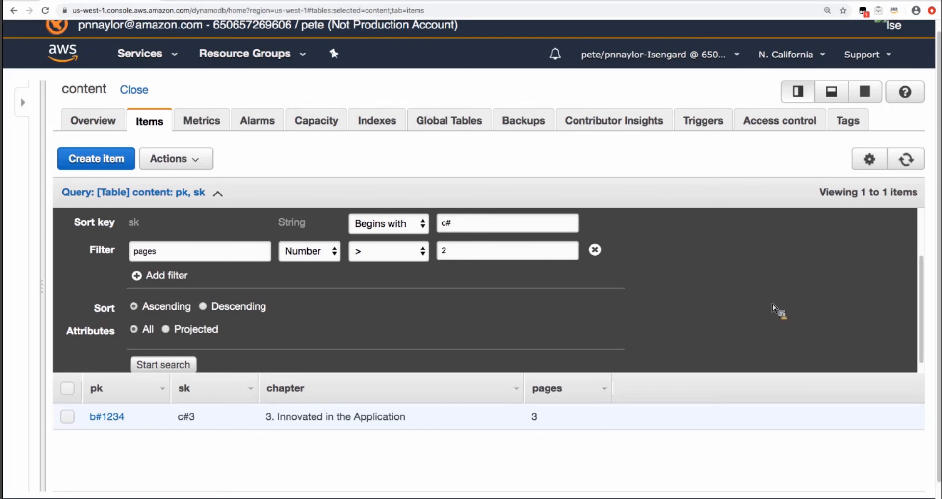
pyautogui.scroll(-1, 725, 324)
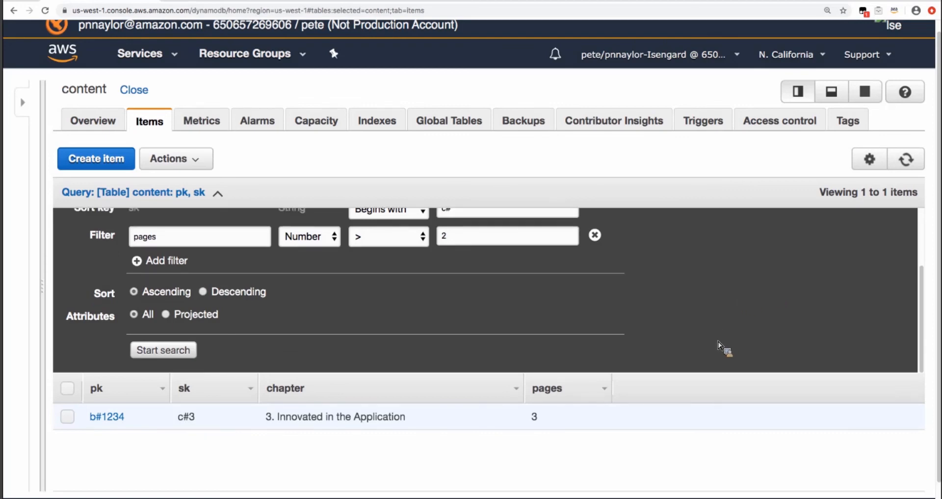
pyautogui.scroll(1, 721, 346)
pyautogui.scroll(3, 727, 346)
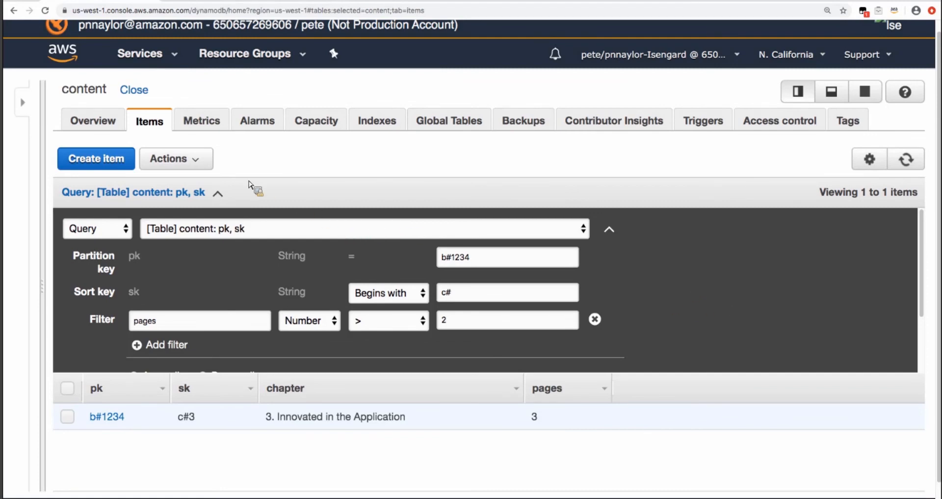
pyautogui.click(115, 125)
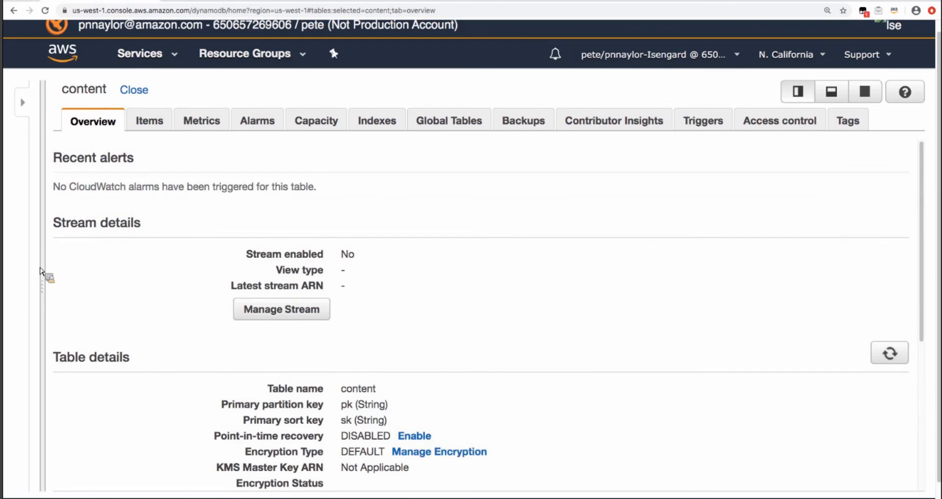
pyautogui.moveTo(45, 295); pyautogui.dragTo(275, 294)
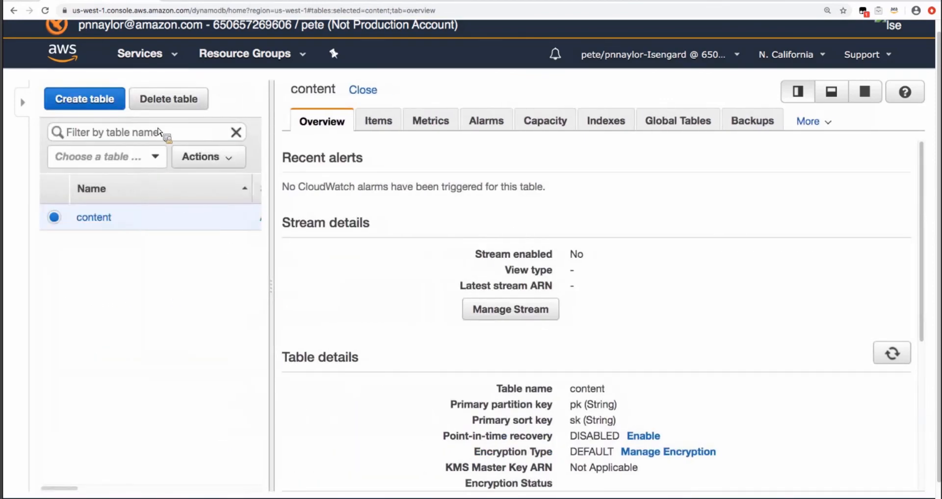
pyautogui.click(163, 103)
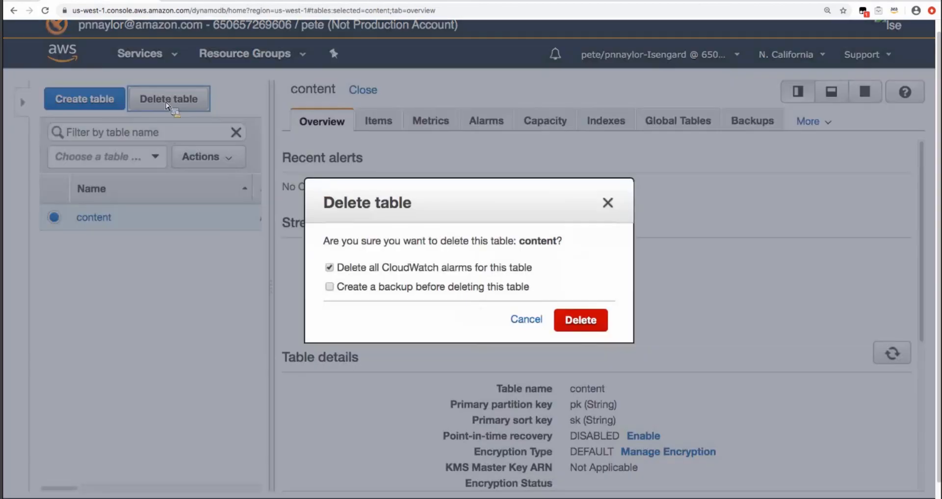
pyautogui.click(588, 326)
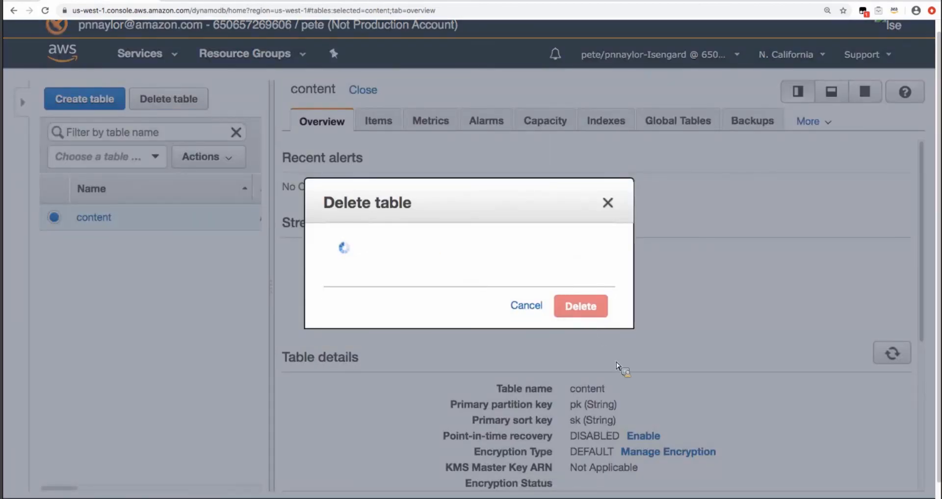